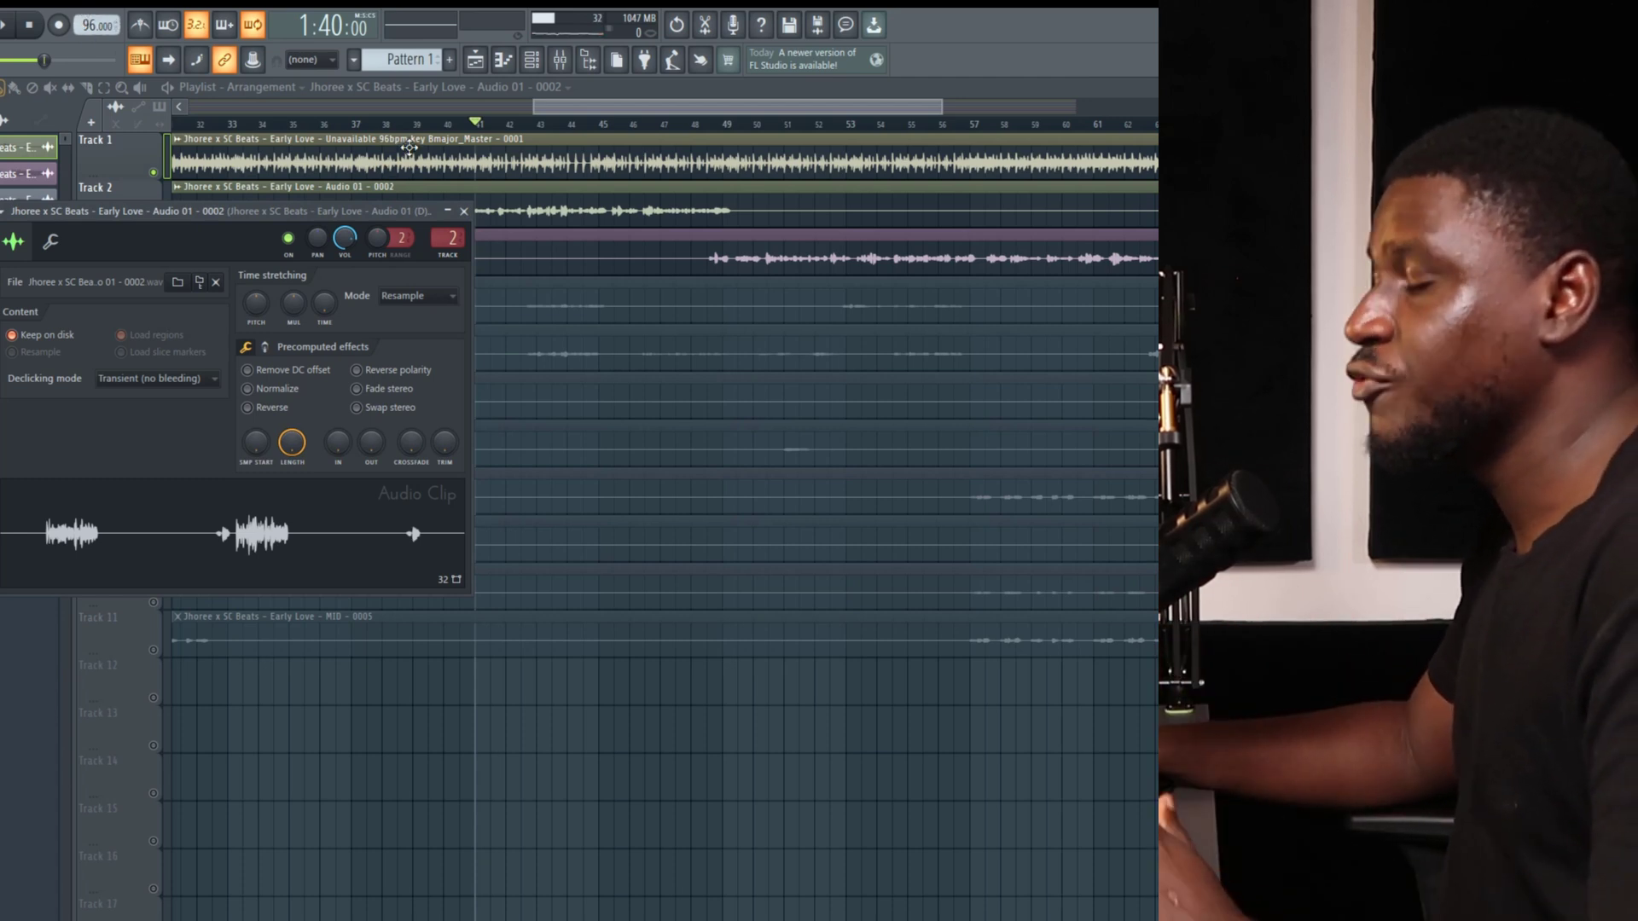
Open the beat's audio clip on Track 1 and detect its tempo using the 75 to 150 BPM range.
{"action": "double_click", "coordinate": [360, 165]}
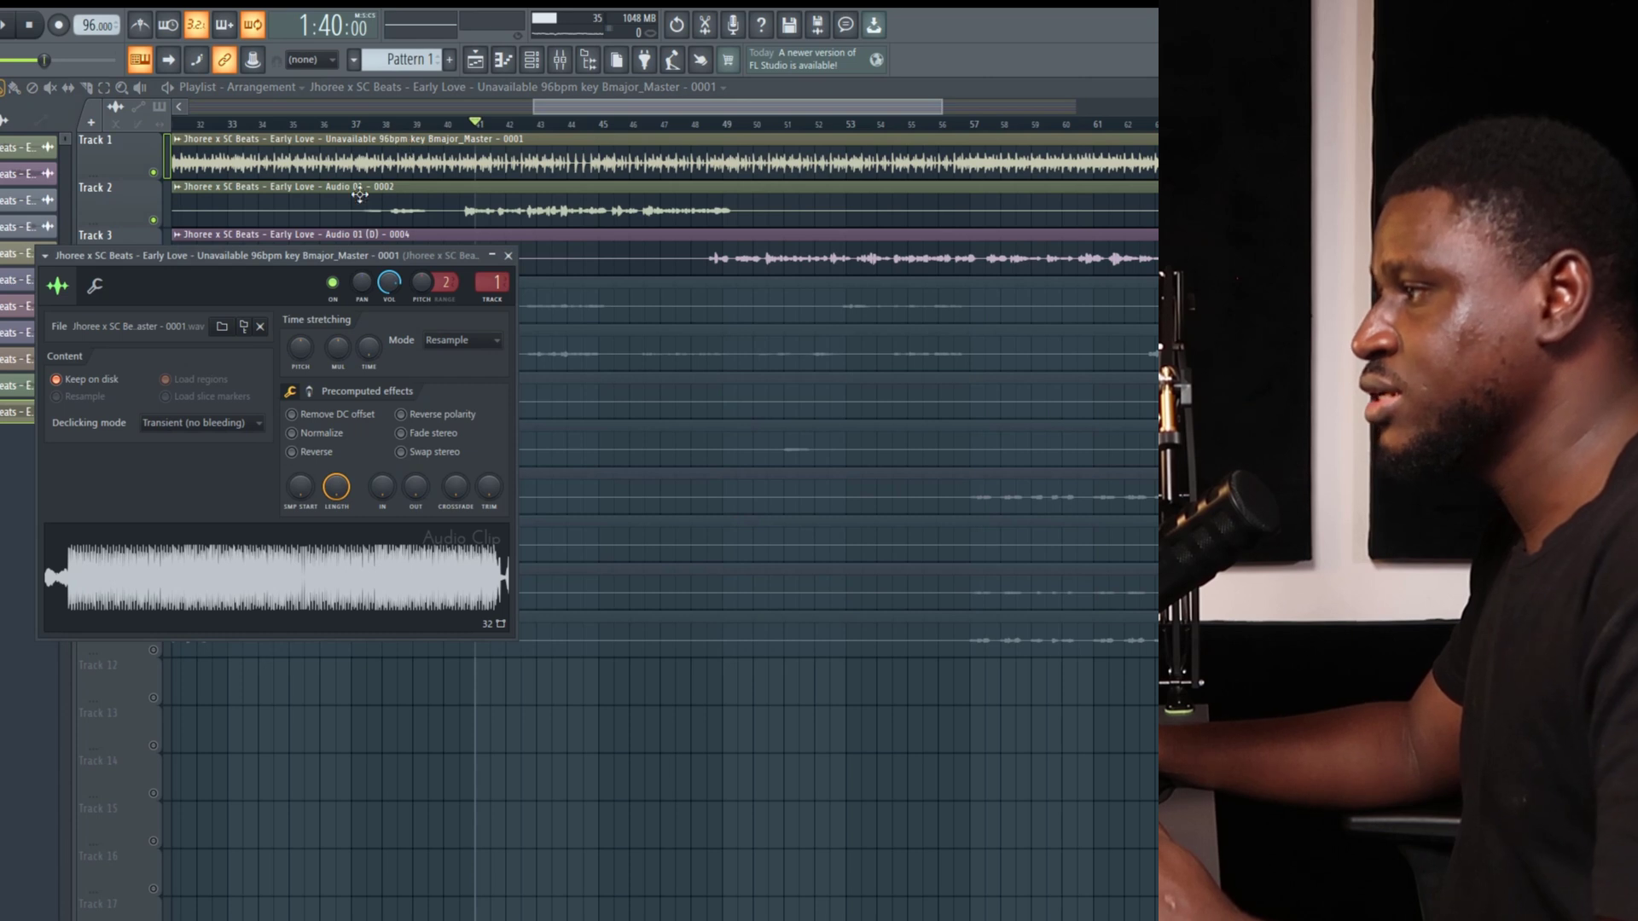
{"action": "right_click", "coordinate": [324, 580]}
{"action": "left_click", "coordinate": [342, 776]}
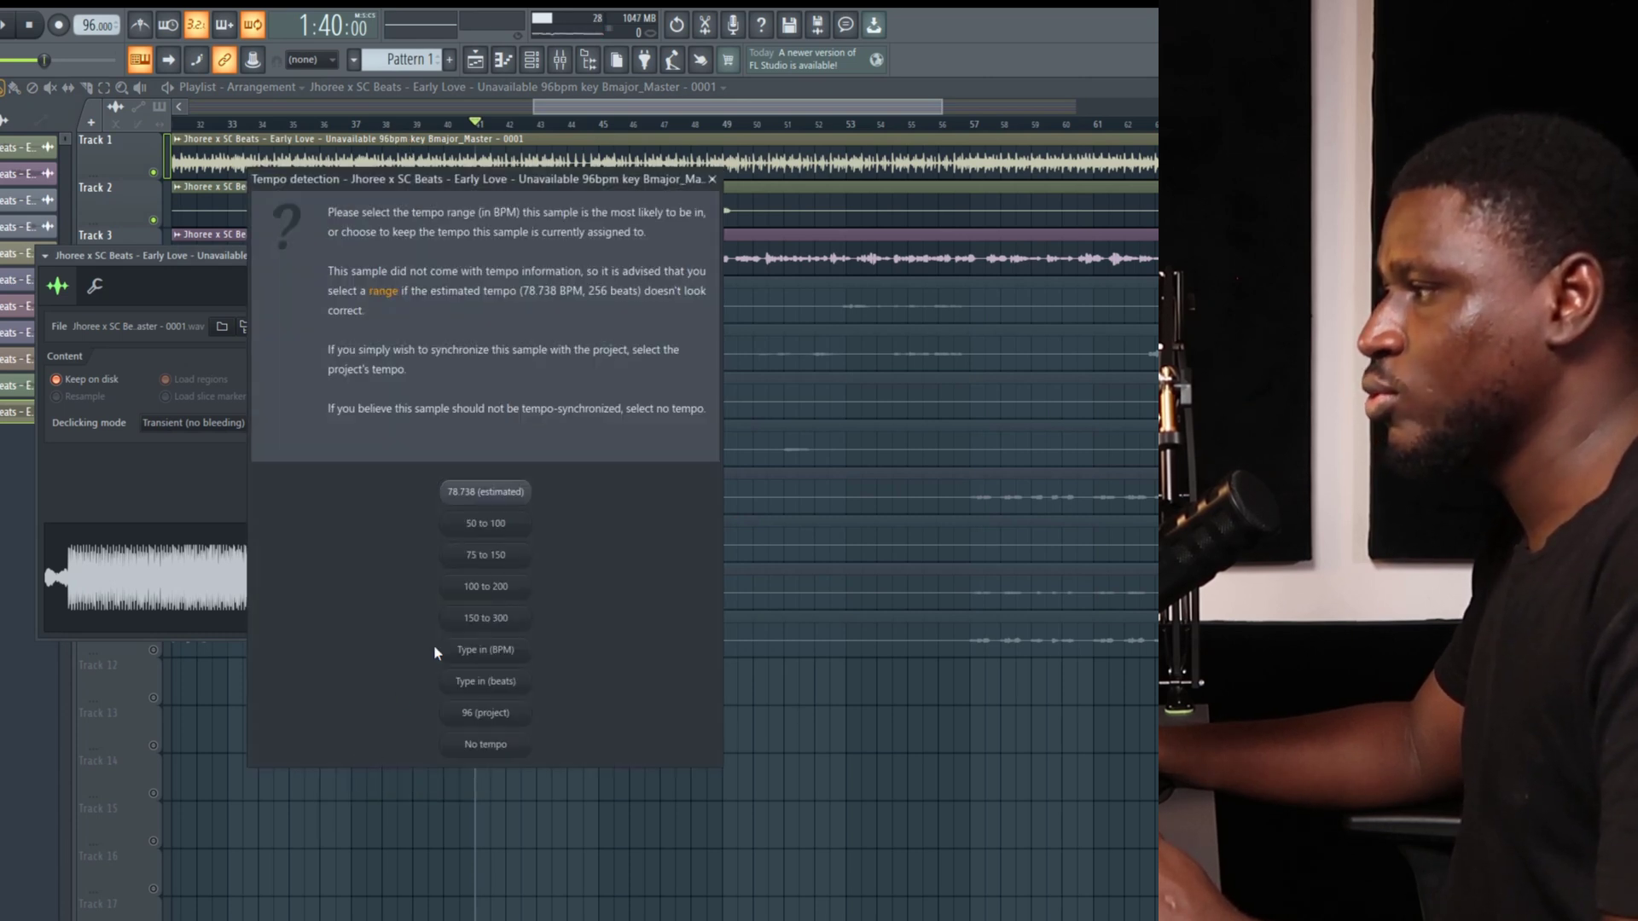
{"action": "left_click", "coordinate": [495, 561]}
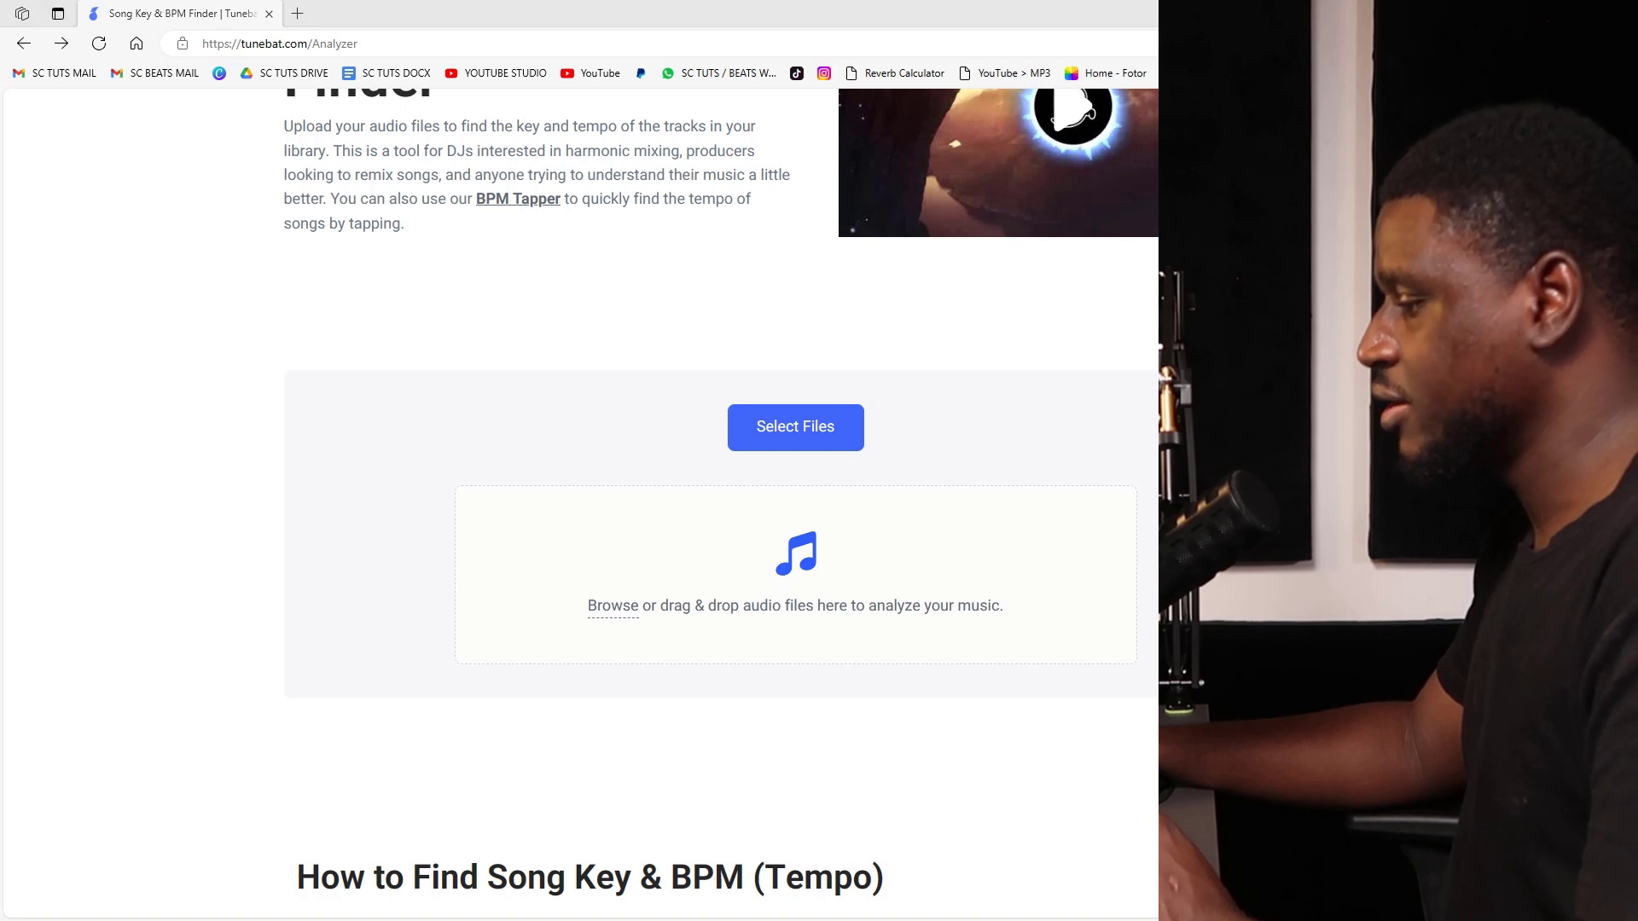
Switch to the Tunebat analyzer, upload the beat to find its key and BPM, and close the beat clip's settings back in FL Studio.
{"action": "mouse_move", "coordinate": [741, 579]}
{"action": "left_mouse_down"}
{"action": "mouse_move", "coordinate": [731, 512]}
{"action": "mouse_move", "coordinate": [738, 554]}
{"action": "left_mouse_up"}
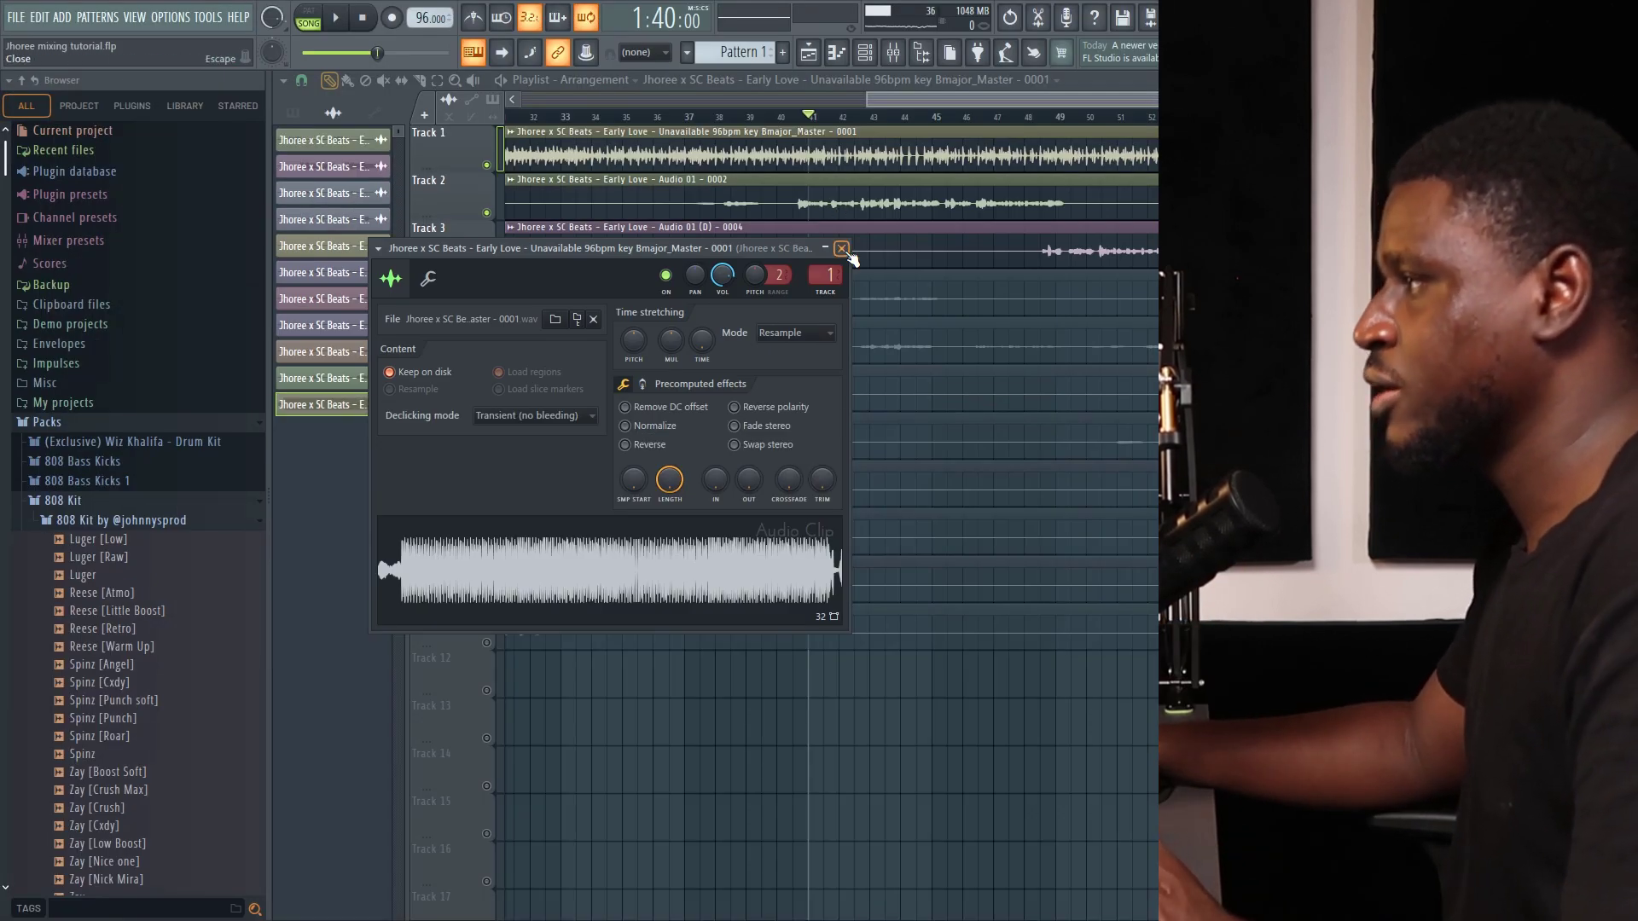
{"action": "left_click", "coordinate": [842, 248]}
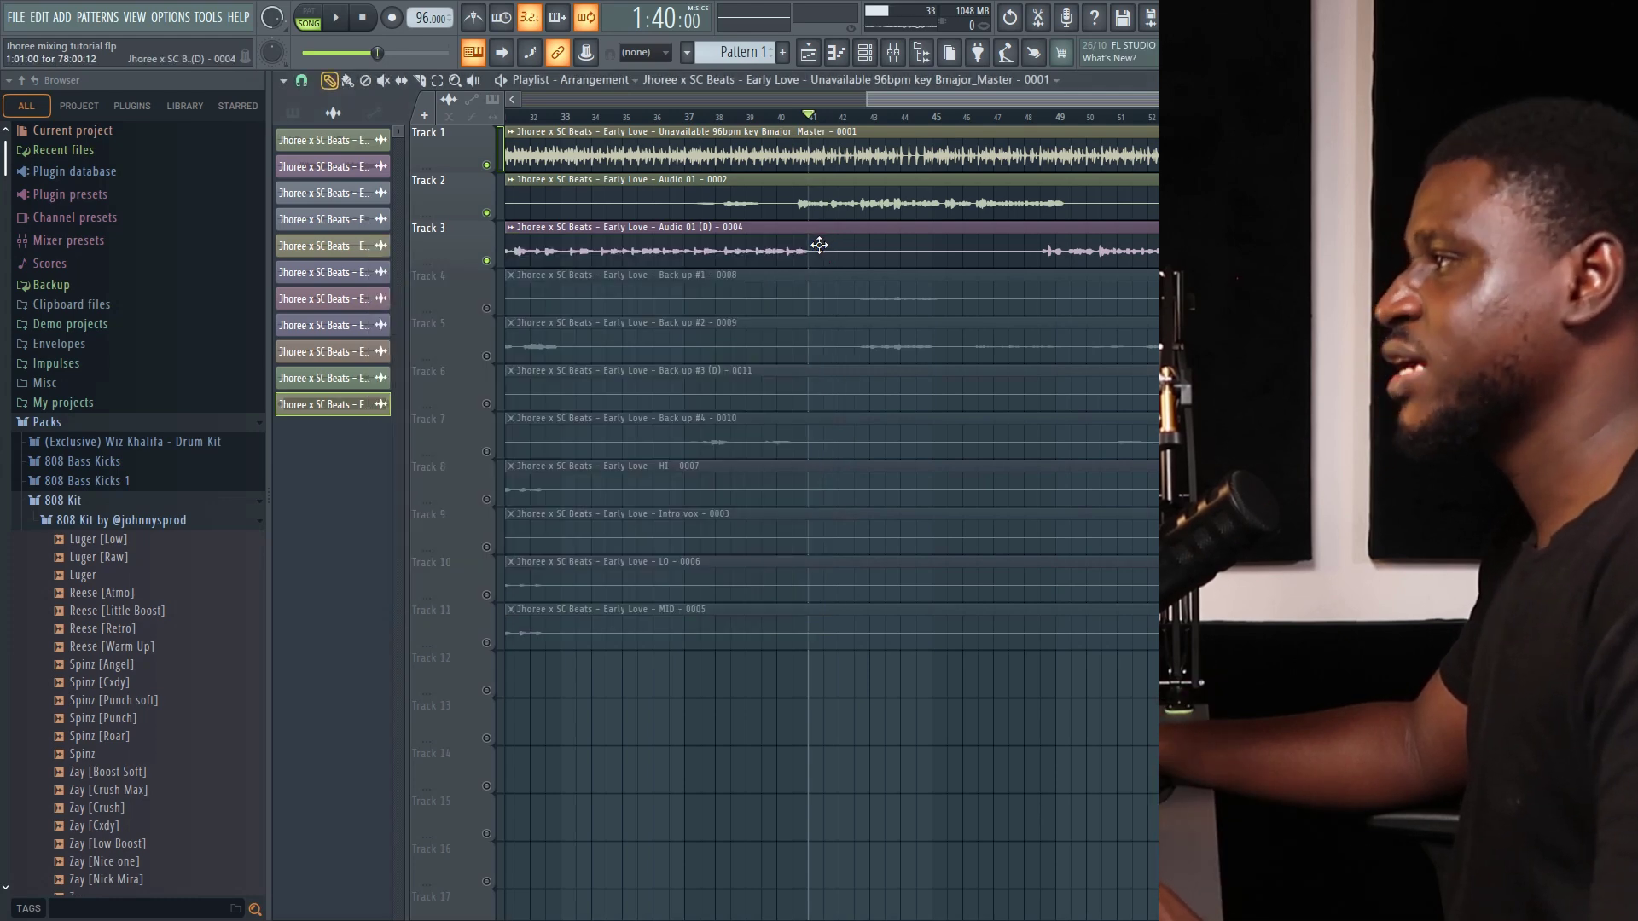
Open the settings of the vocal clip on Track 2 and bring up the mixer.
{"action": "scroll", "coordinate": [819, 244], "scroll_direction": "down", "scroll_amount": 2}
{"action": "double_click", "coordinate": [872, 203]}
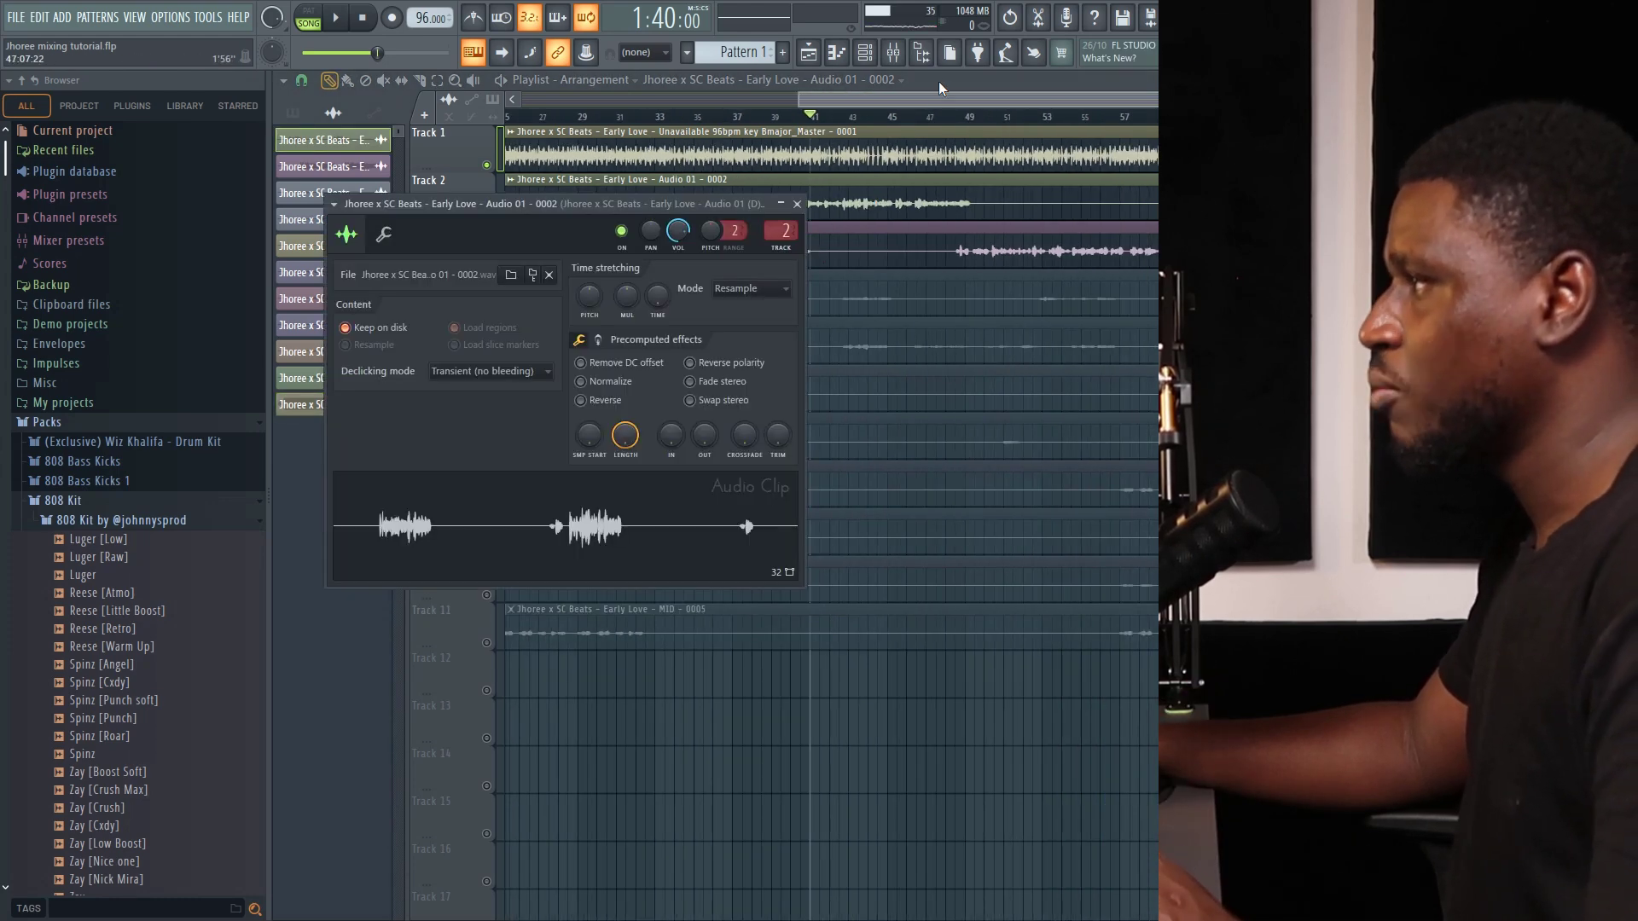
{"action": "left_click", "coordinate": [893, 53]}
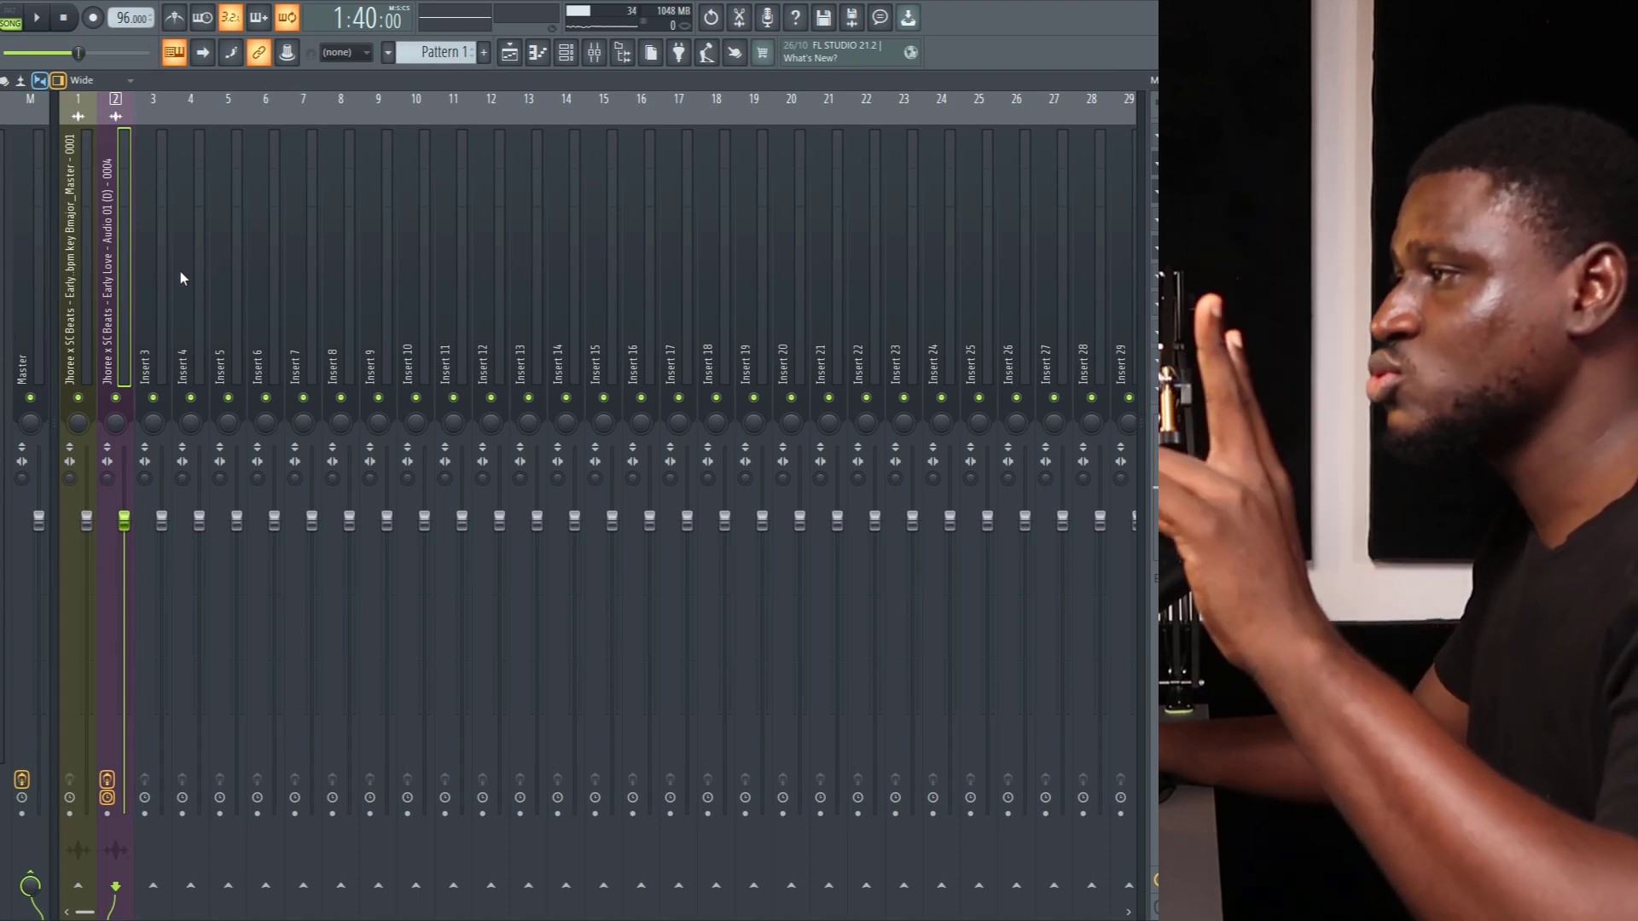
Rename mixer Insert 3 as "short reverb send".
{"action": "right_click", "coordinate": [154, 299]}
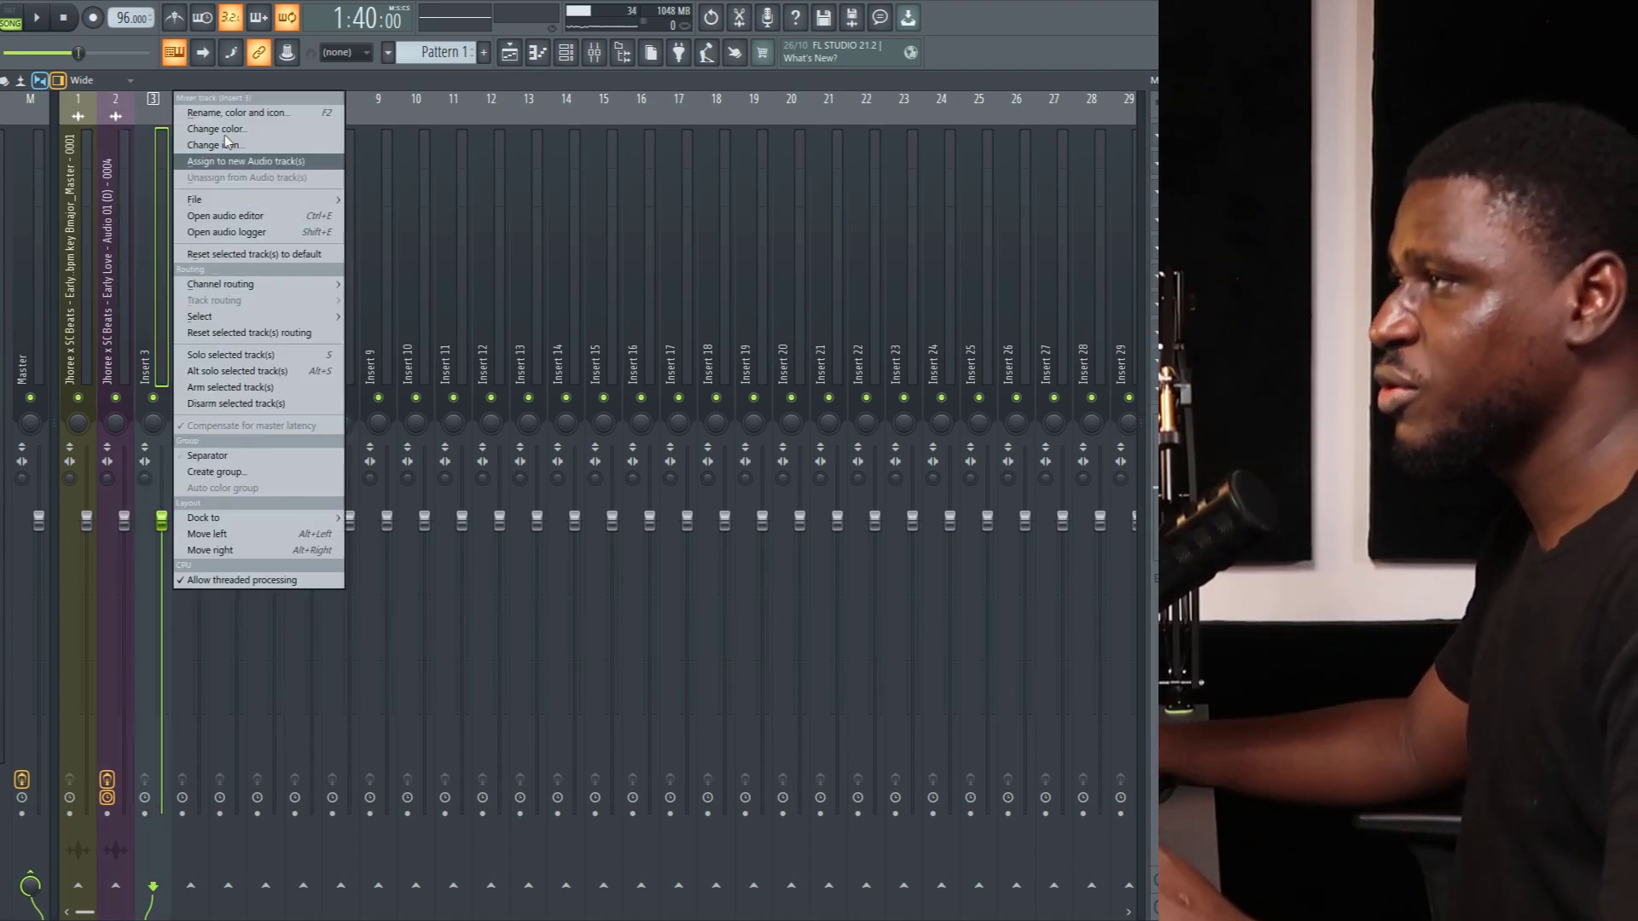
{"action": "left_click", "coordinate": [227, 120]}
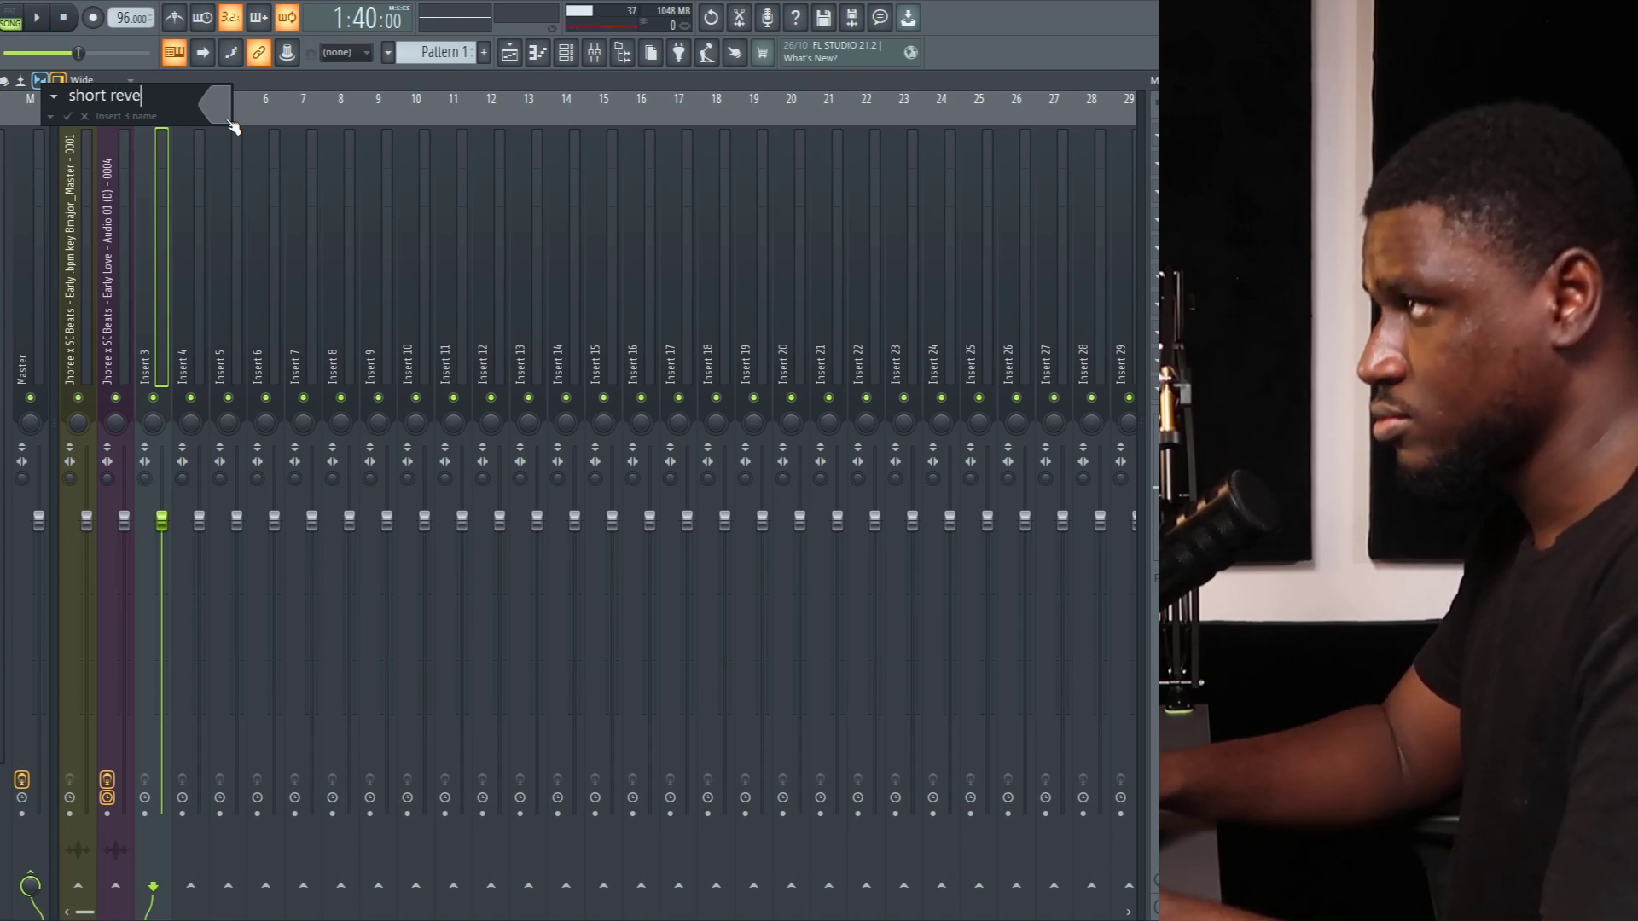
{"action": "type", "text": "short reverb send"}
{"action": "key", "text": "Return"}
Rename mixer Insert 4 as "long reverb send".
{"action": "left_click", "coordinate": [181, 203]}
{"action": "right_click", "coordinate": [180, 203]}
{"action": "left_click", "coordinate": [238, 105]}
{"action": "type", "text": "long"}
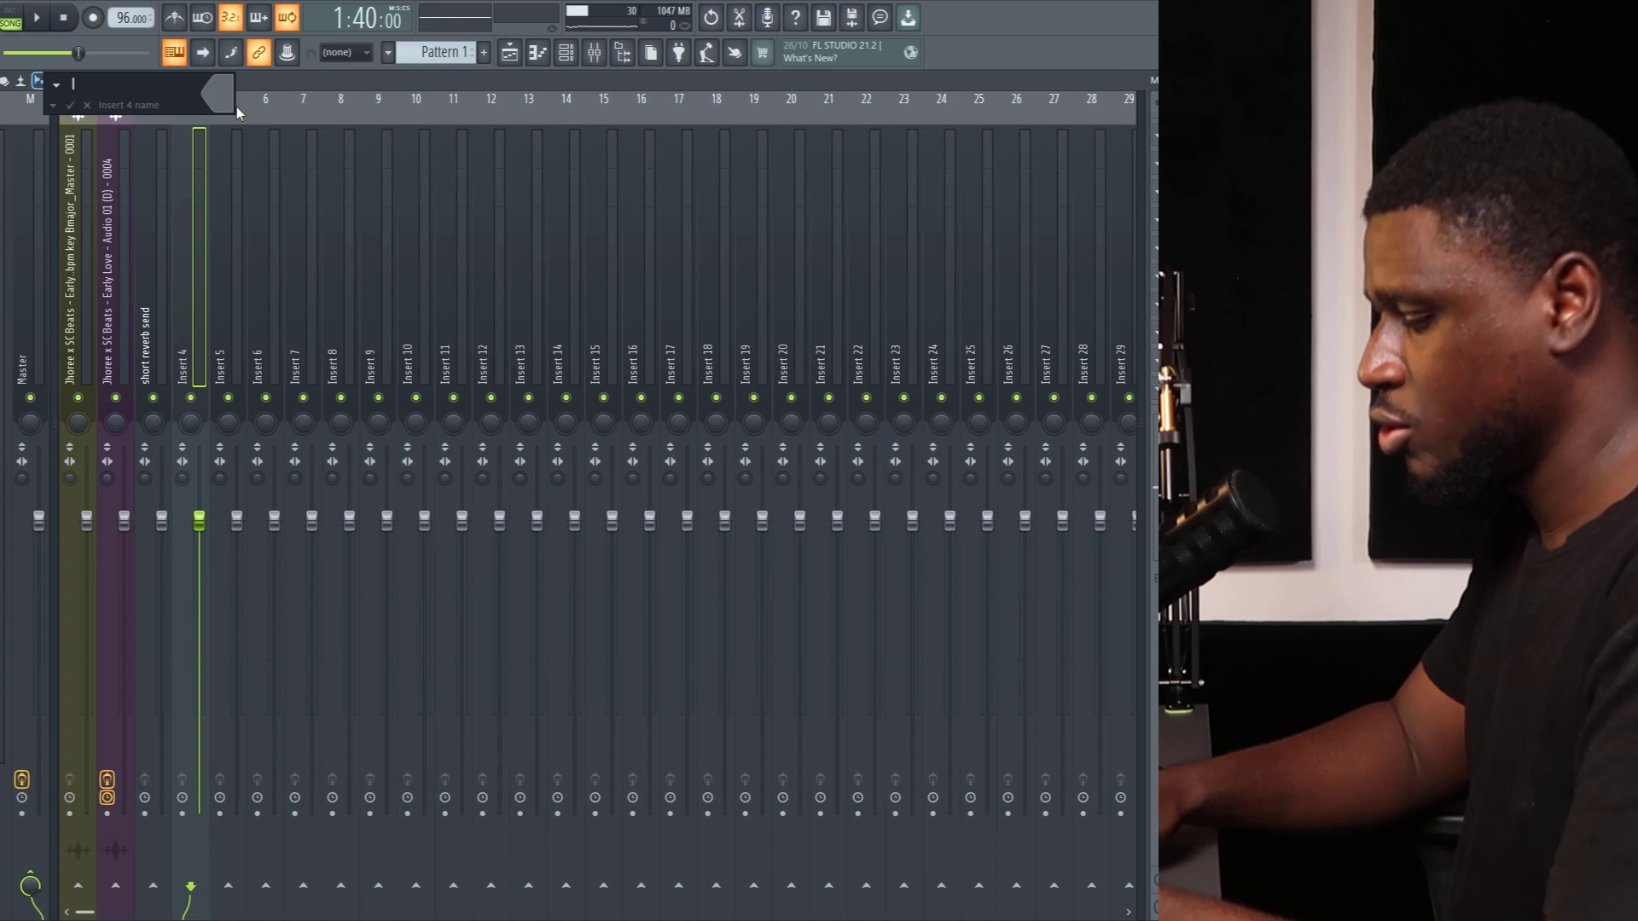
{"action": "type", "text": " reverb send"}
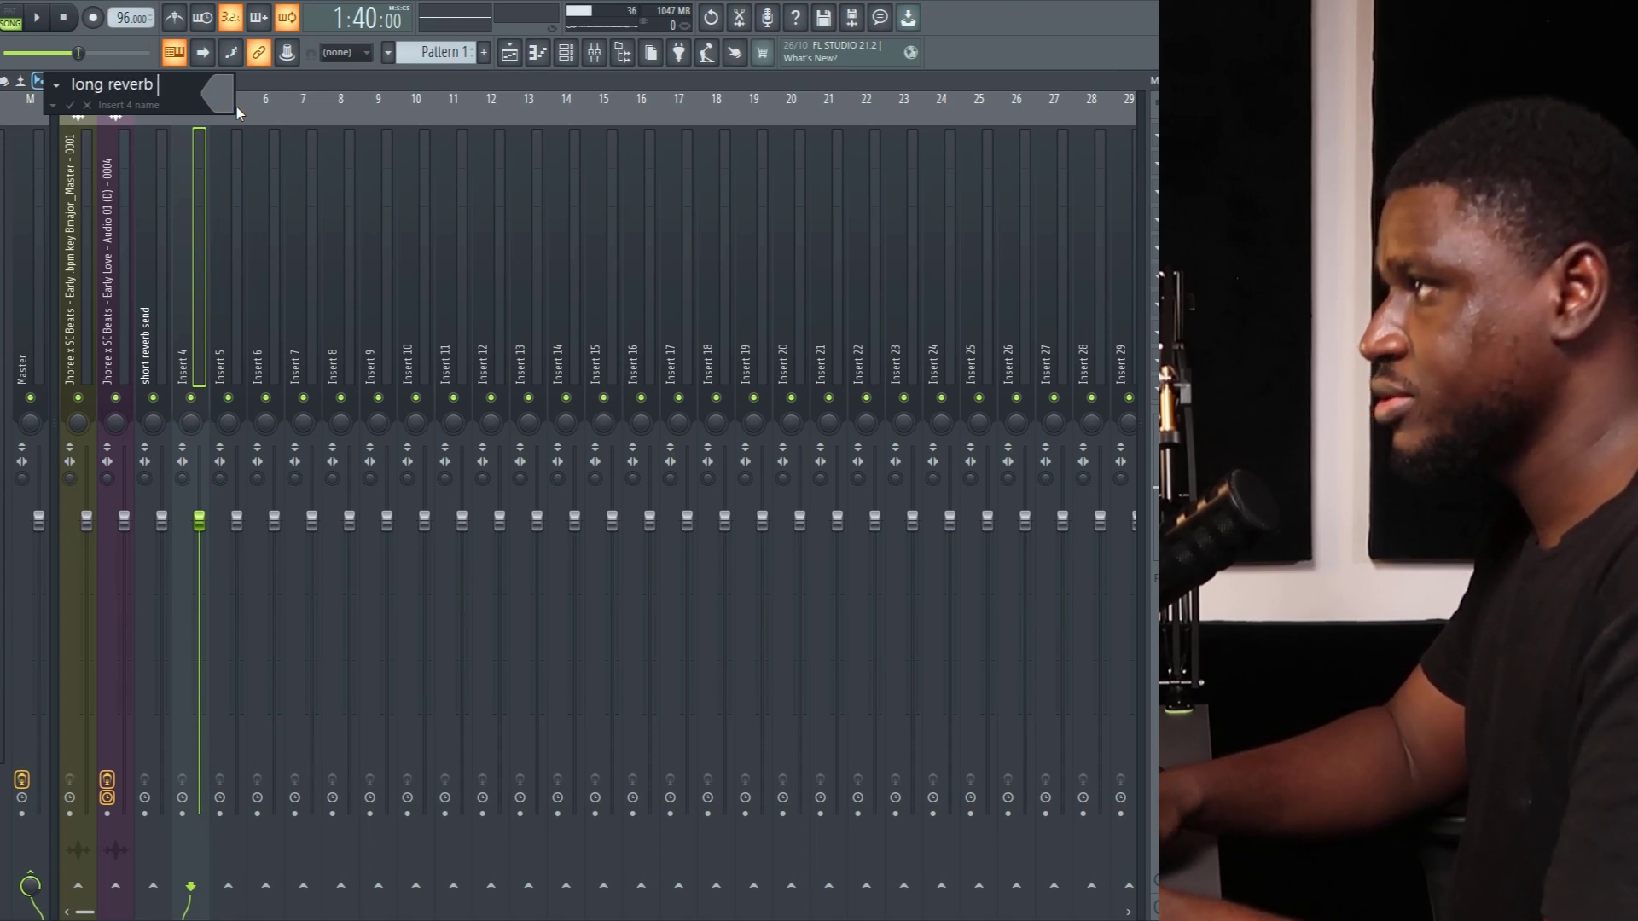
{"action": "key", "text": "Return"}
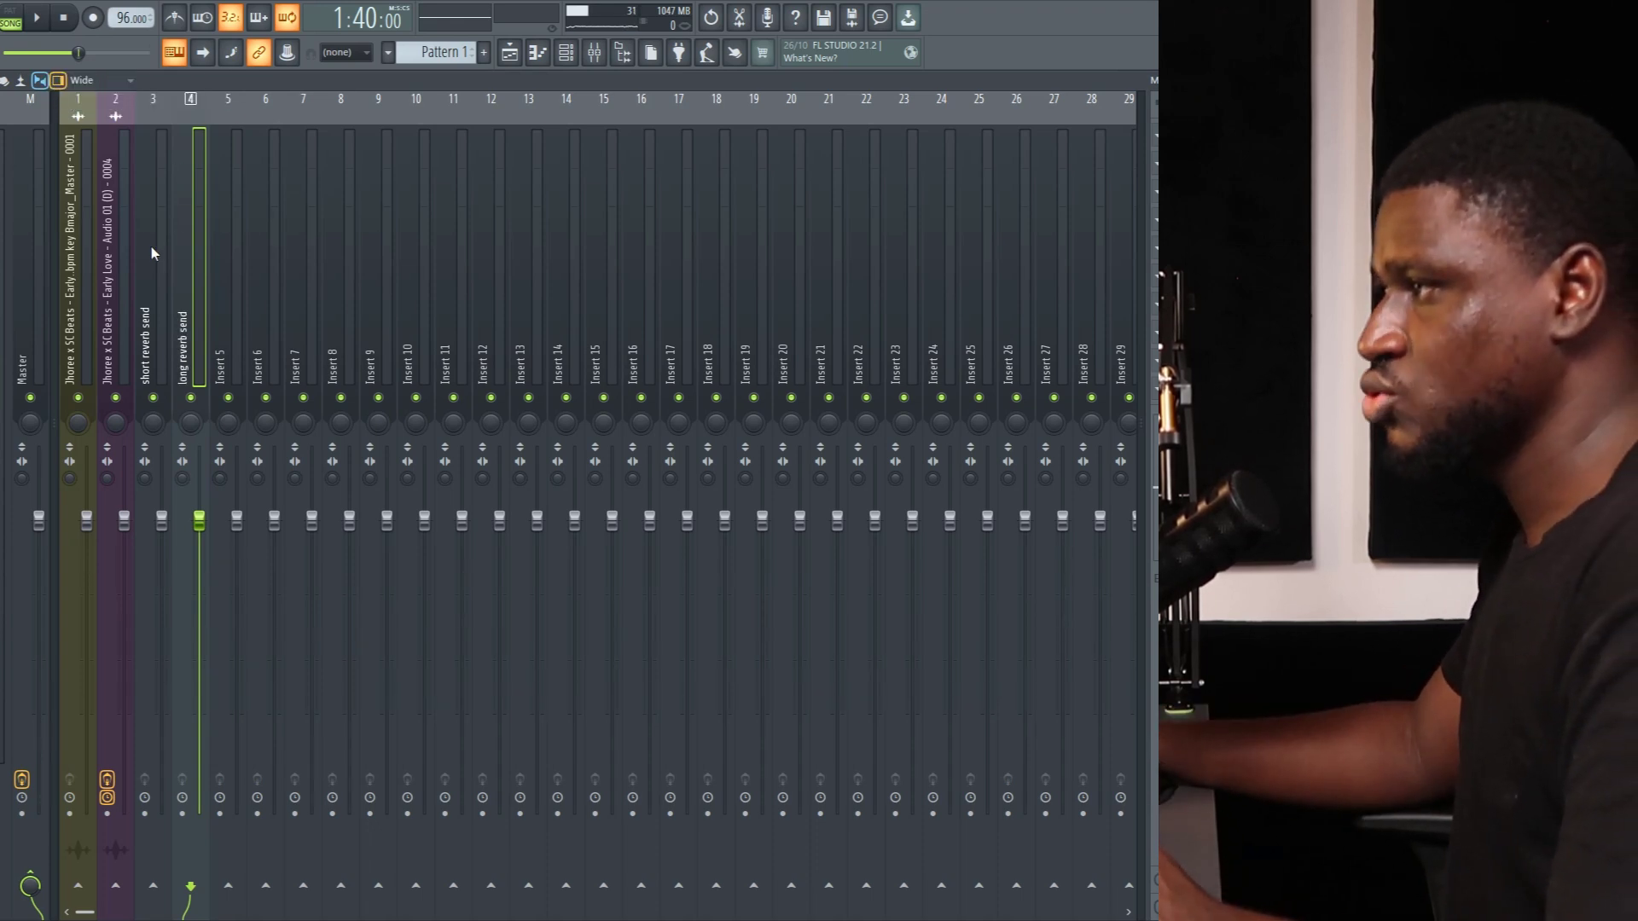
Route the vocal track on insert 2 to both the short reverb send and the long reverb send.
{"action": "left_click", "coordinate": [152, 248]}
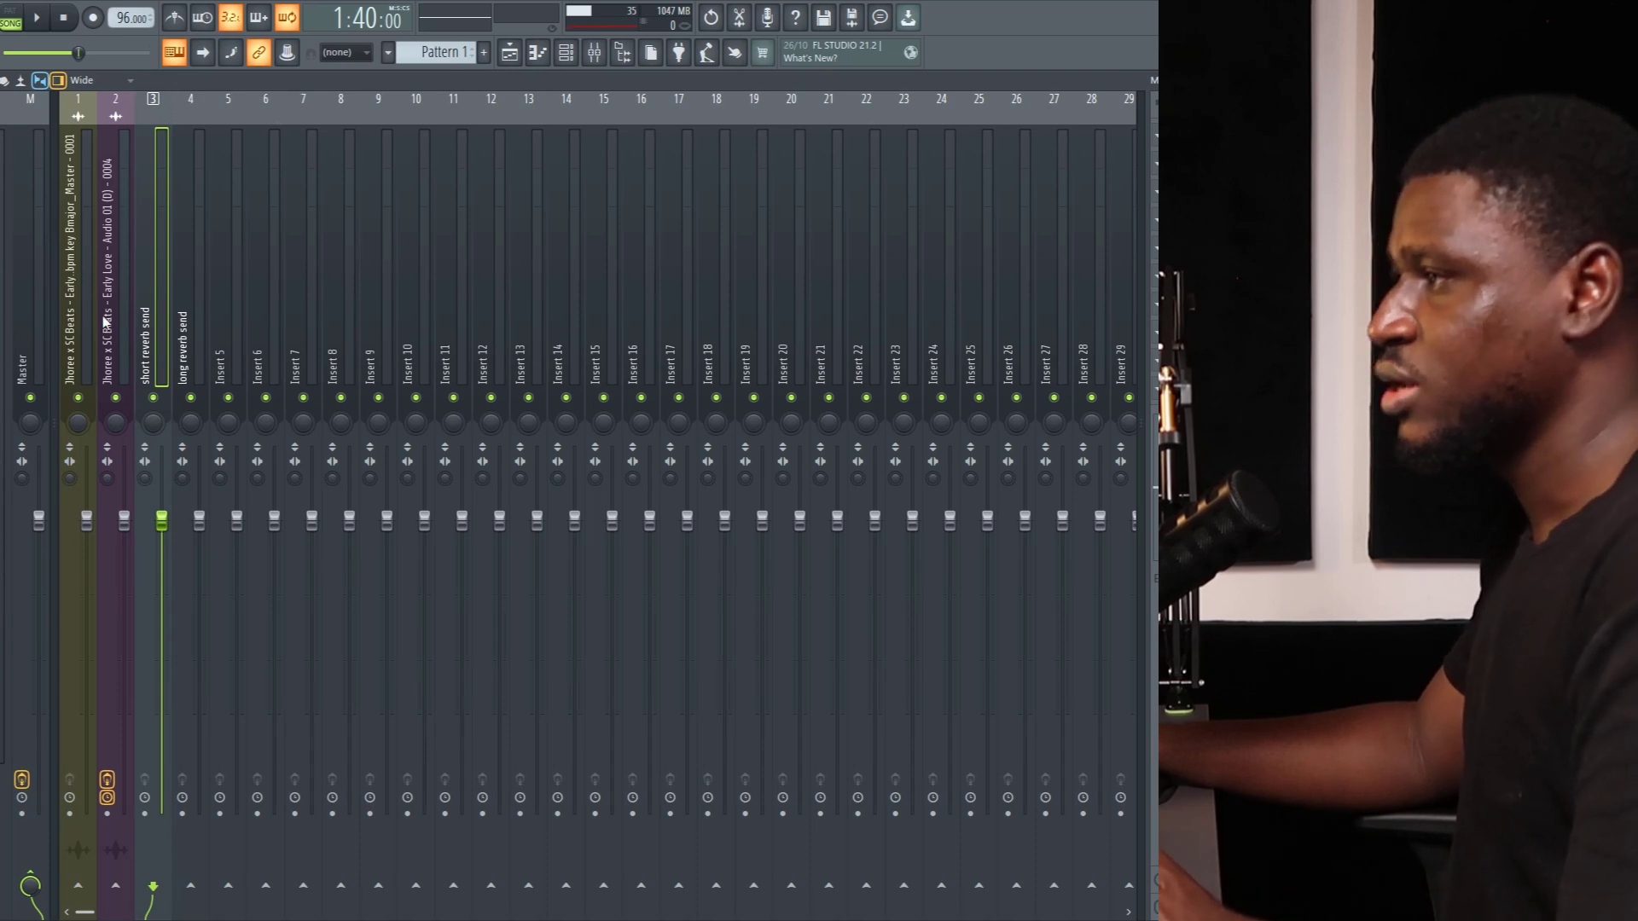
{"action": "left_click", "coordinate": [114, 345]}
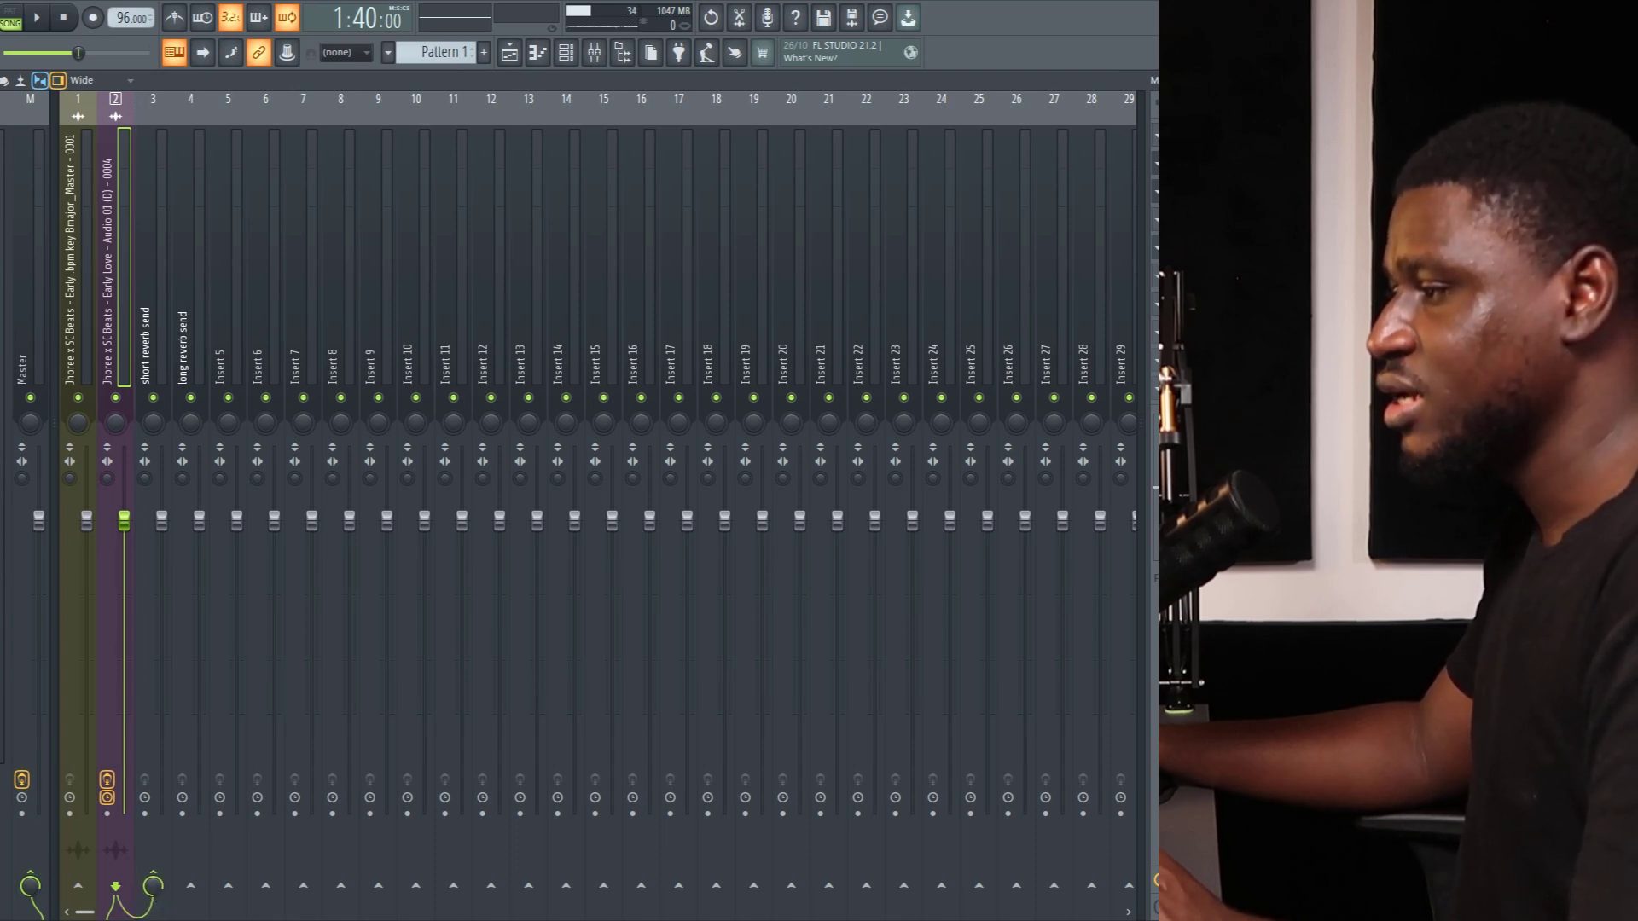
{"action": "left_click", "coordinate": [189, 377]}
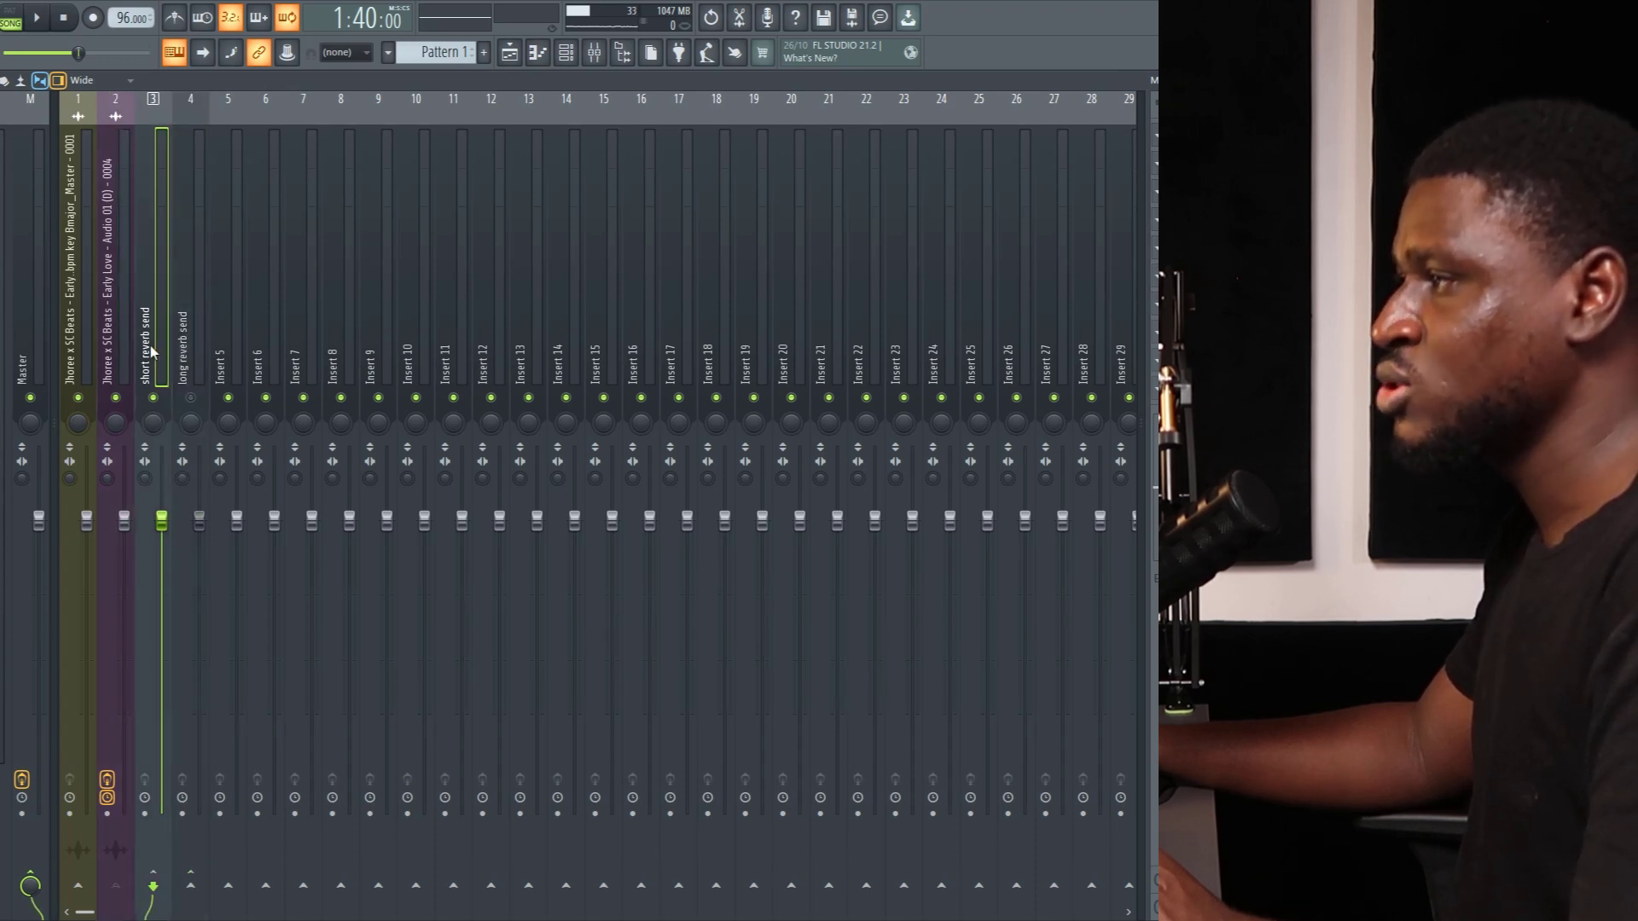
{"action": "left_click", "coordinate": [150, 350]}
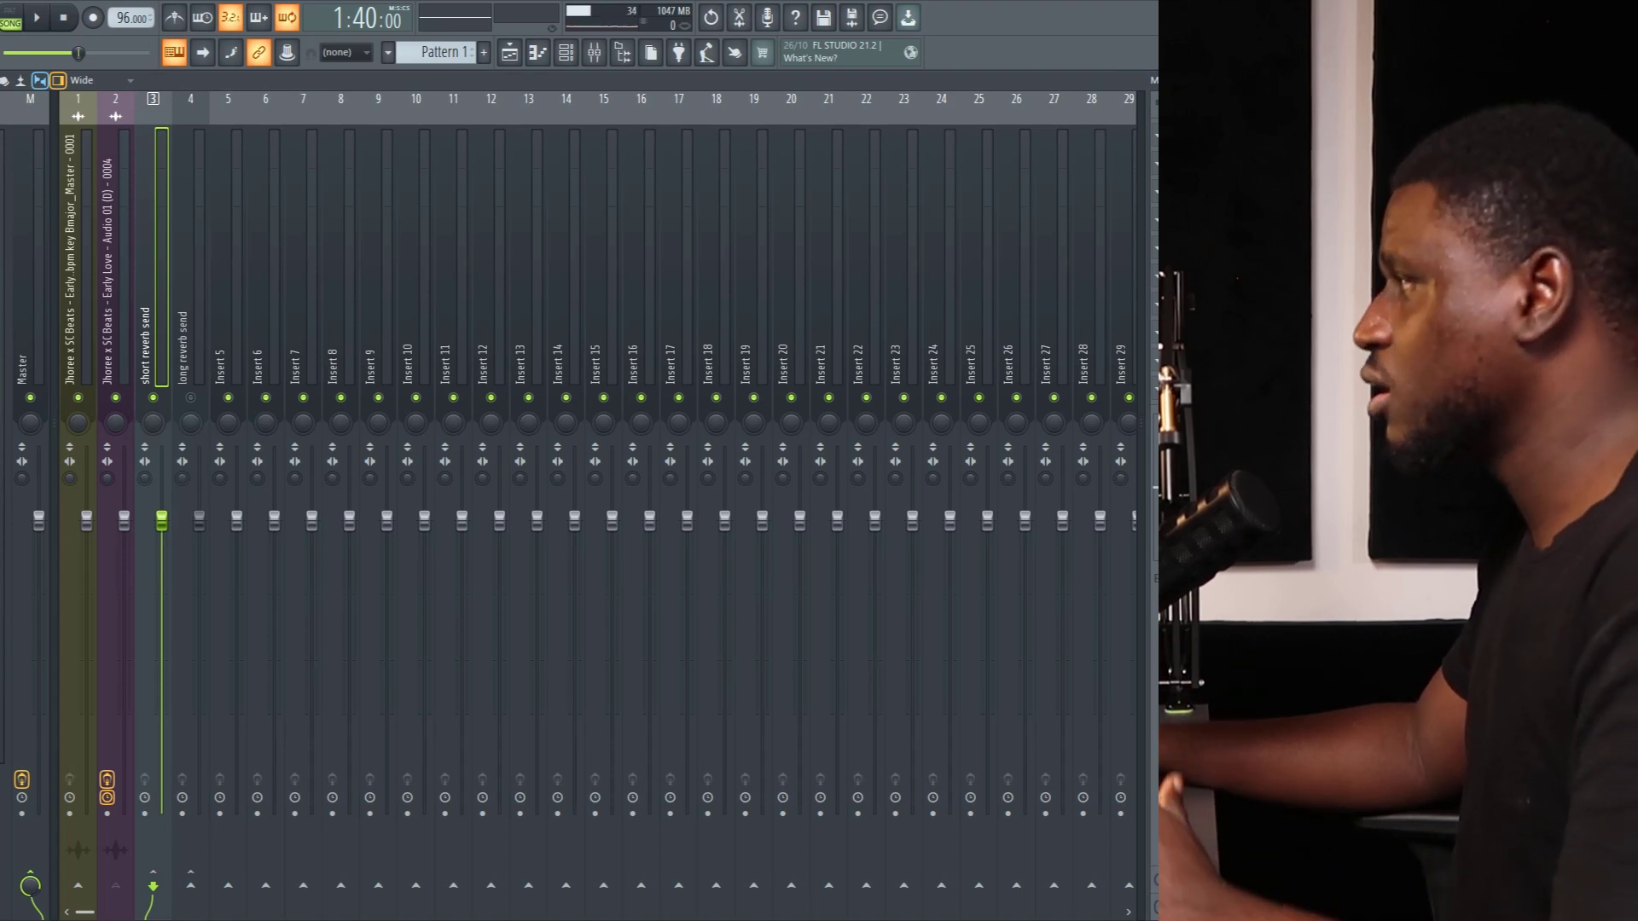
Load Fruity Reeverb 2 on the short reverb send and reposition its plugin window.
{"action": "left_click", "coordinate": [1158, 135]}
{"action": "mouse_move", "coordinate": [1158, 156]}
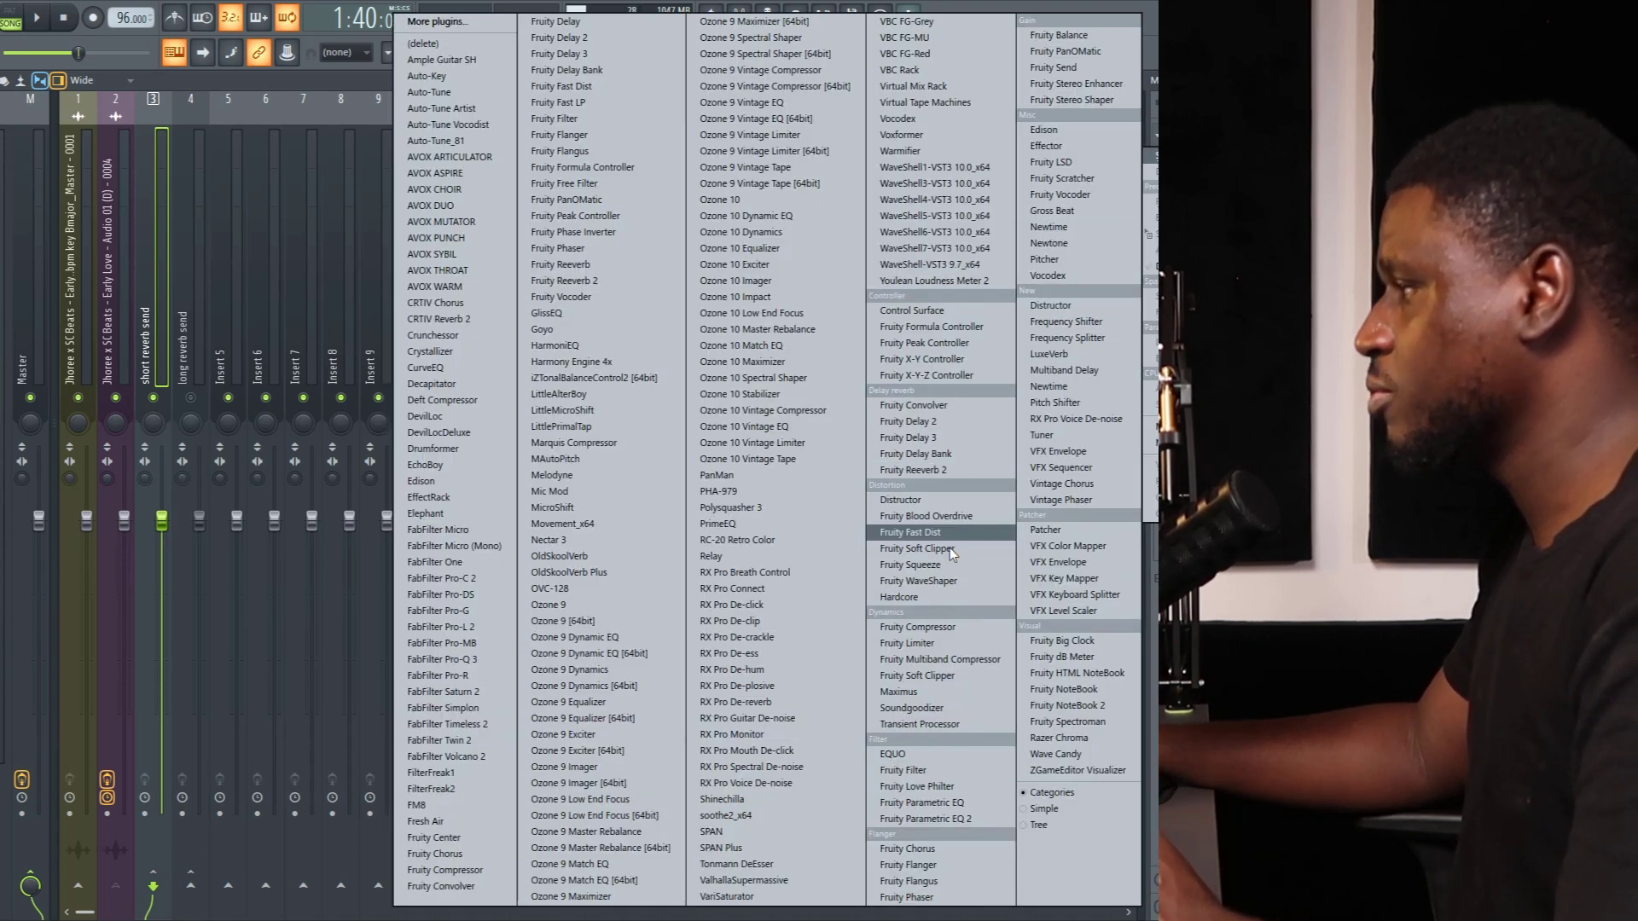
{"action": "left_click", "coordinate": [936, 469]}
{"action": "left_click_drag", "start_coordinate": [176, 171], "coordinate": [470, 330]}
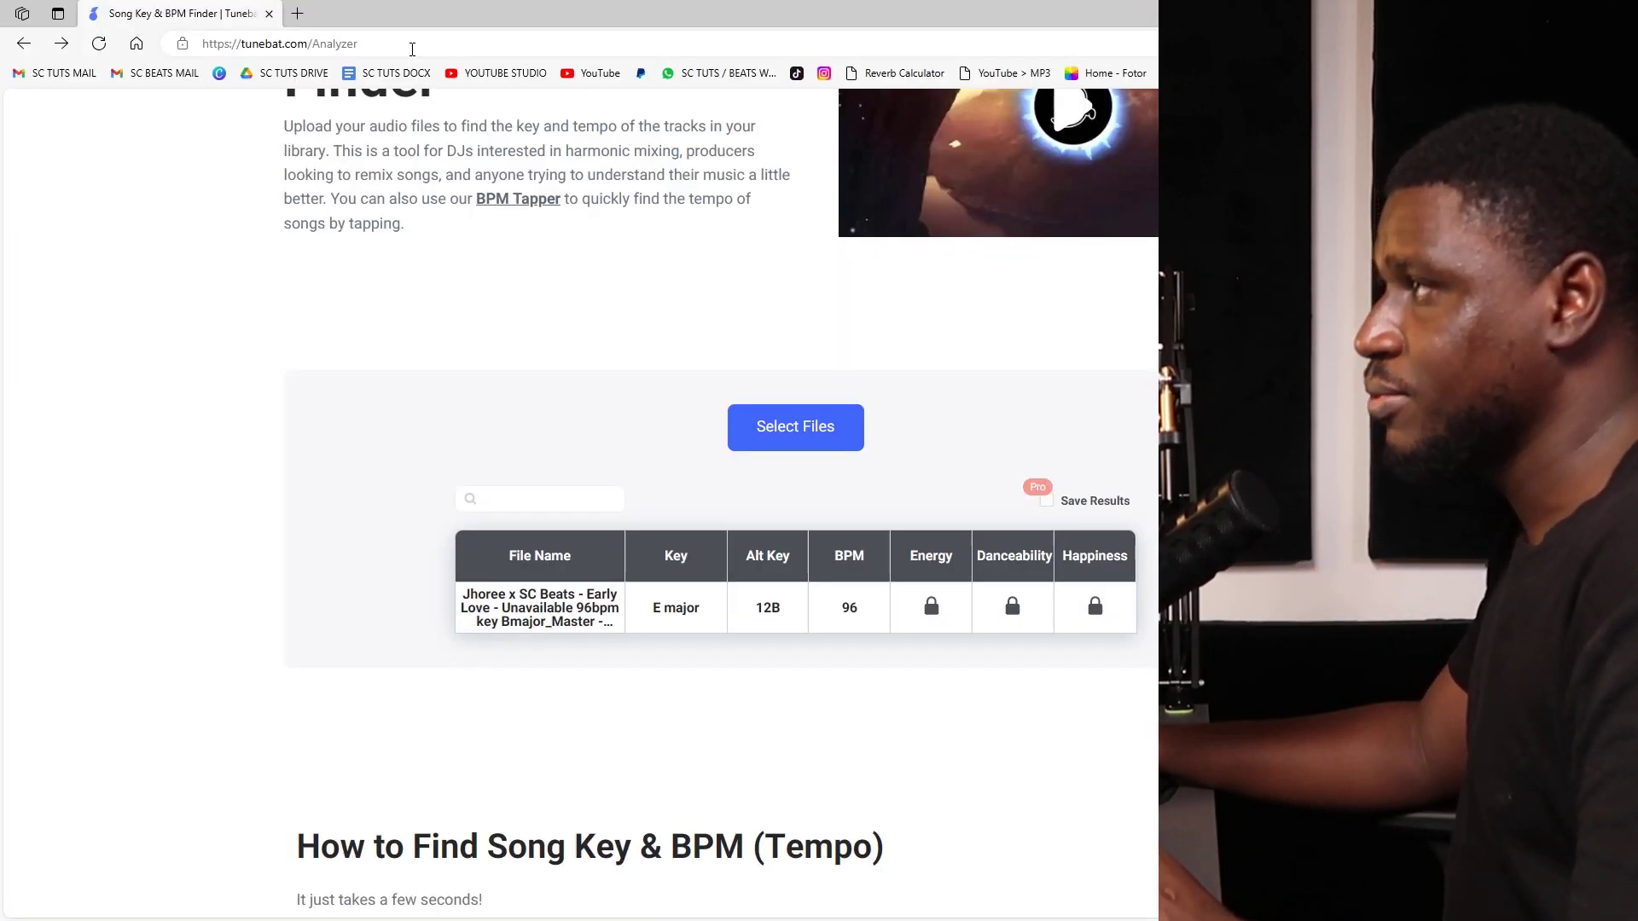
Switch to the browser, search for a reverb calculator, open reverbcalculator.com and calculate the reverb times for 96 BPM.
{"action": "left_click", "coordinate": [412, 44]}
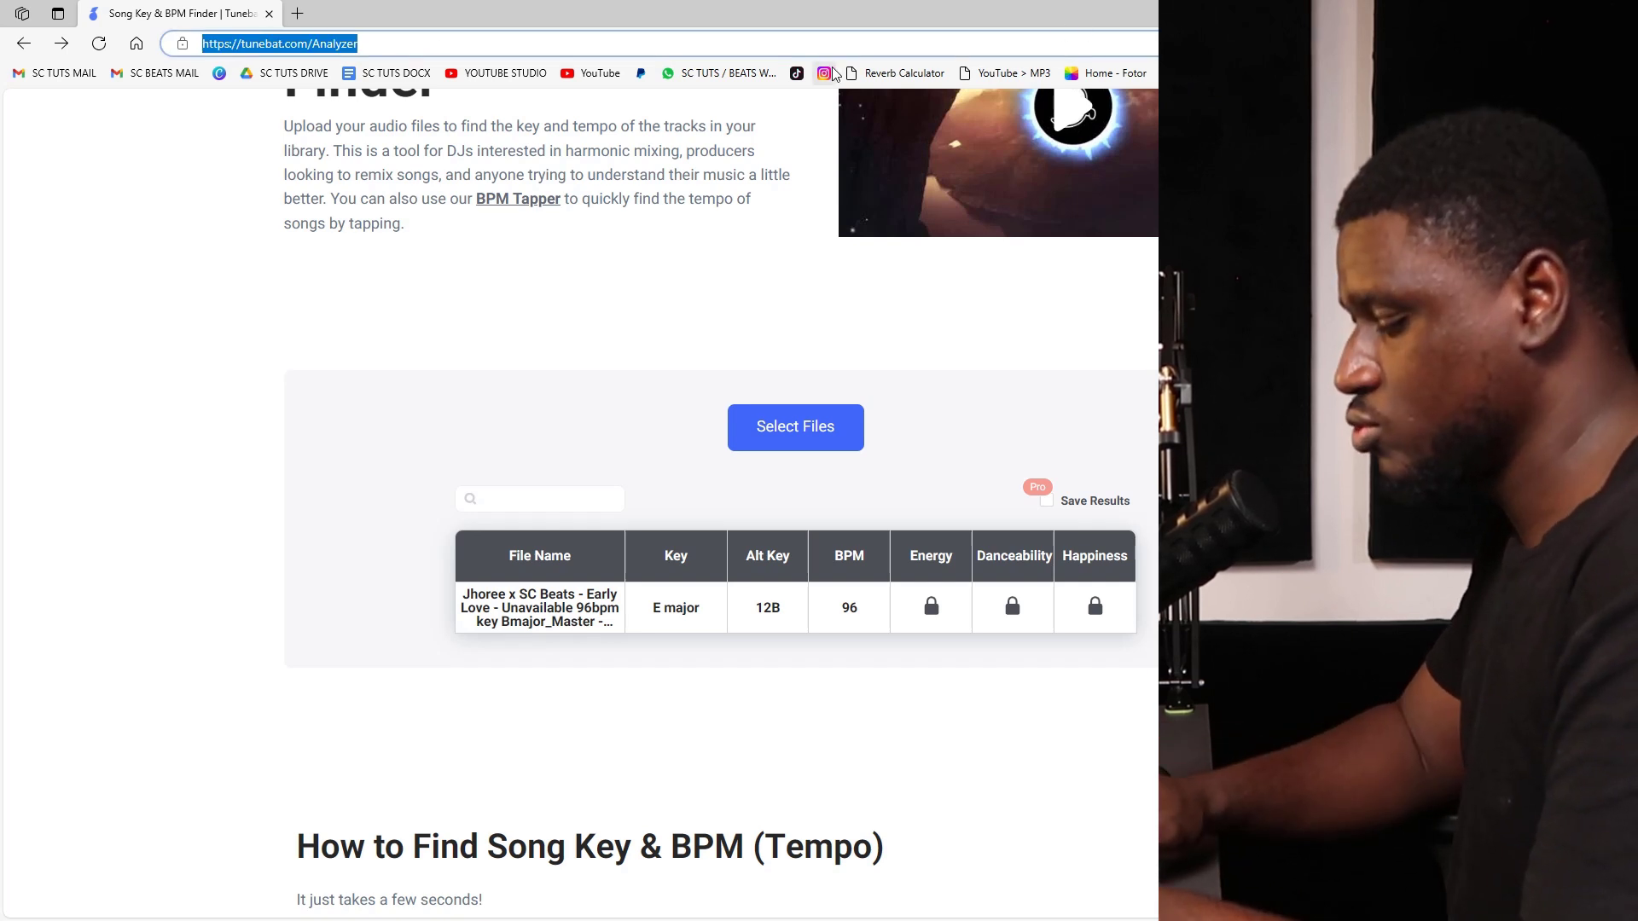
{"action": "type", "text": "reverb ca"}
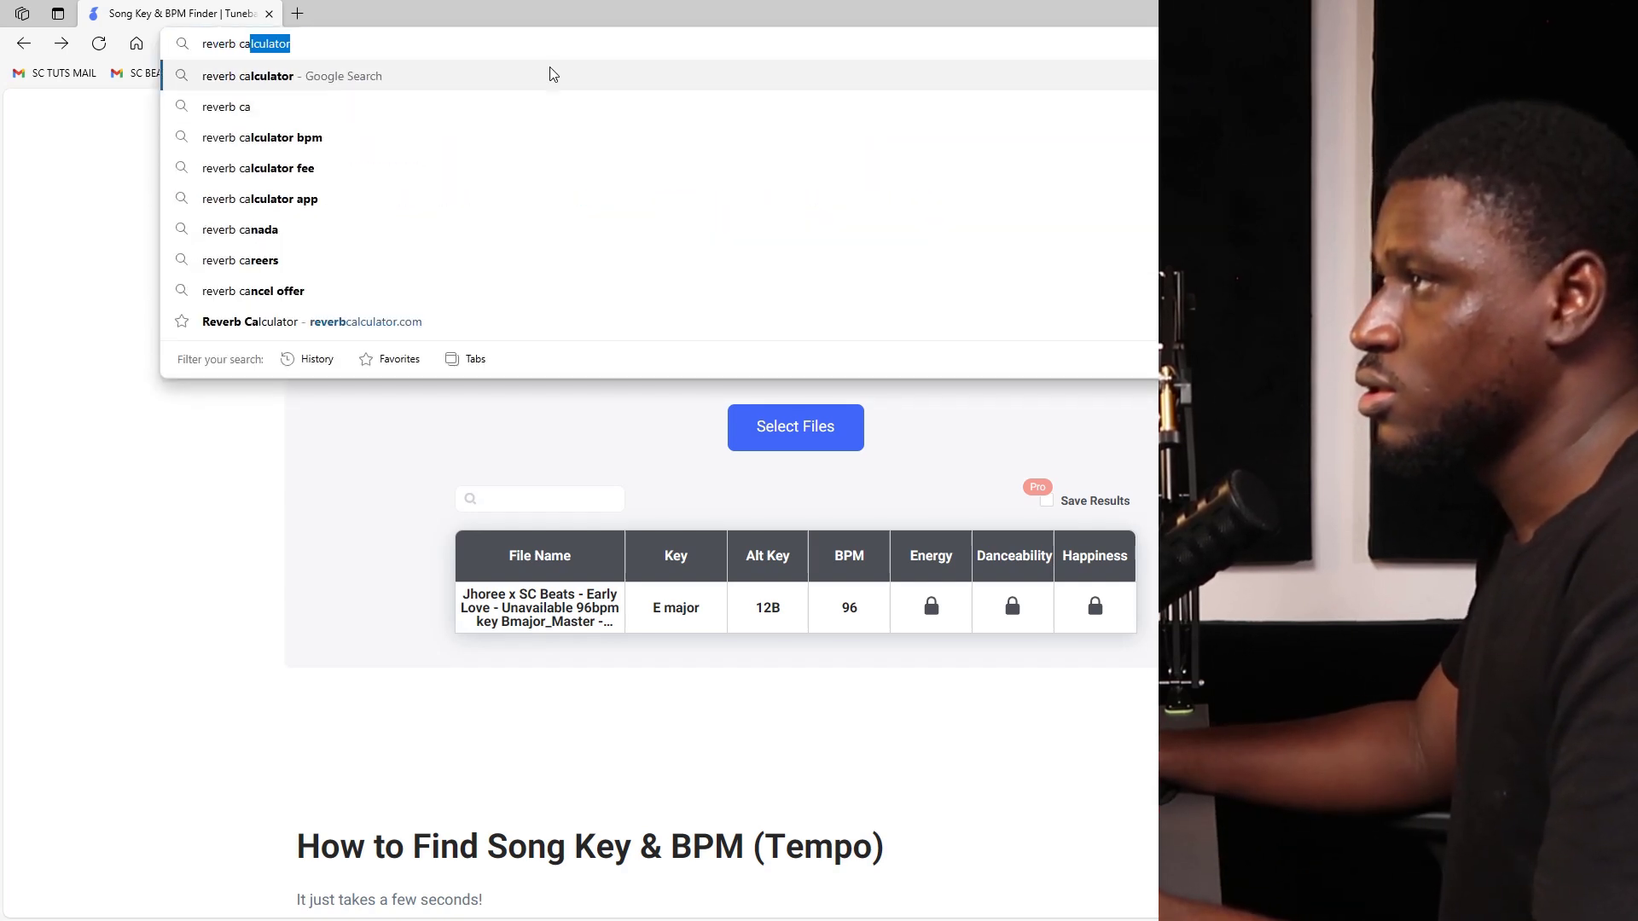
{"action": "key", "text": "Return"}
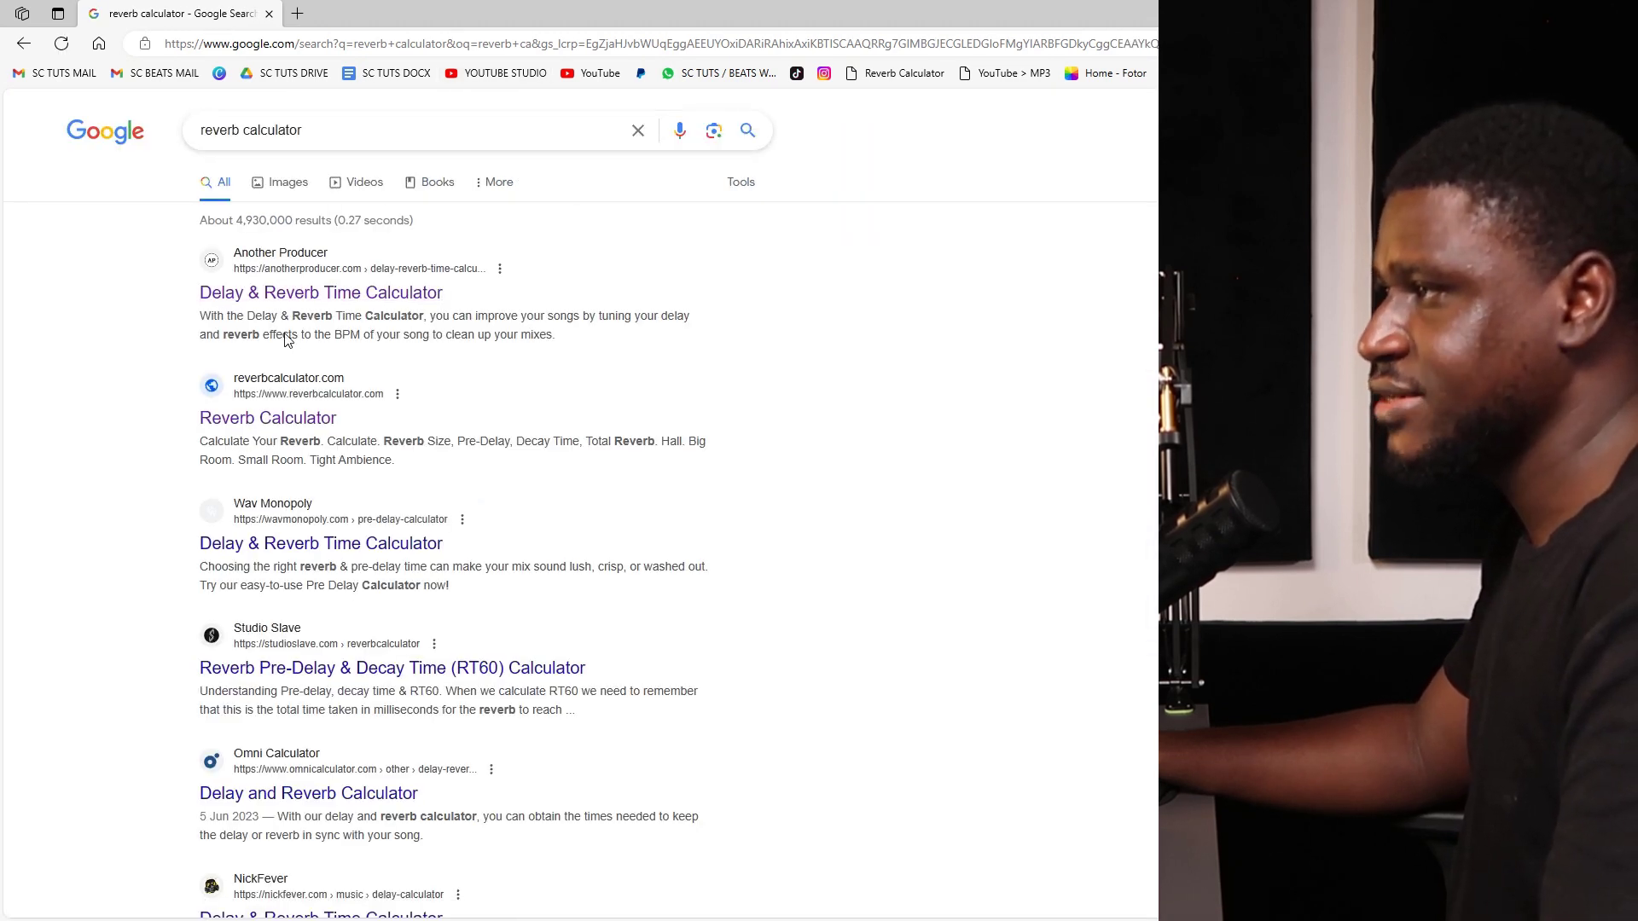
{"action": "left_click", "coordinate": [275, 413]}
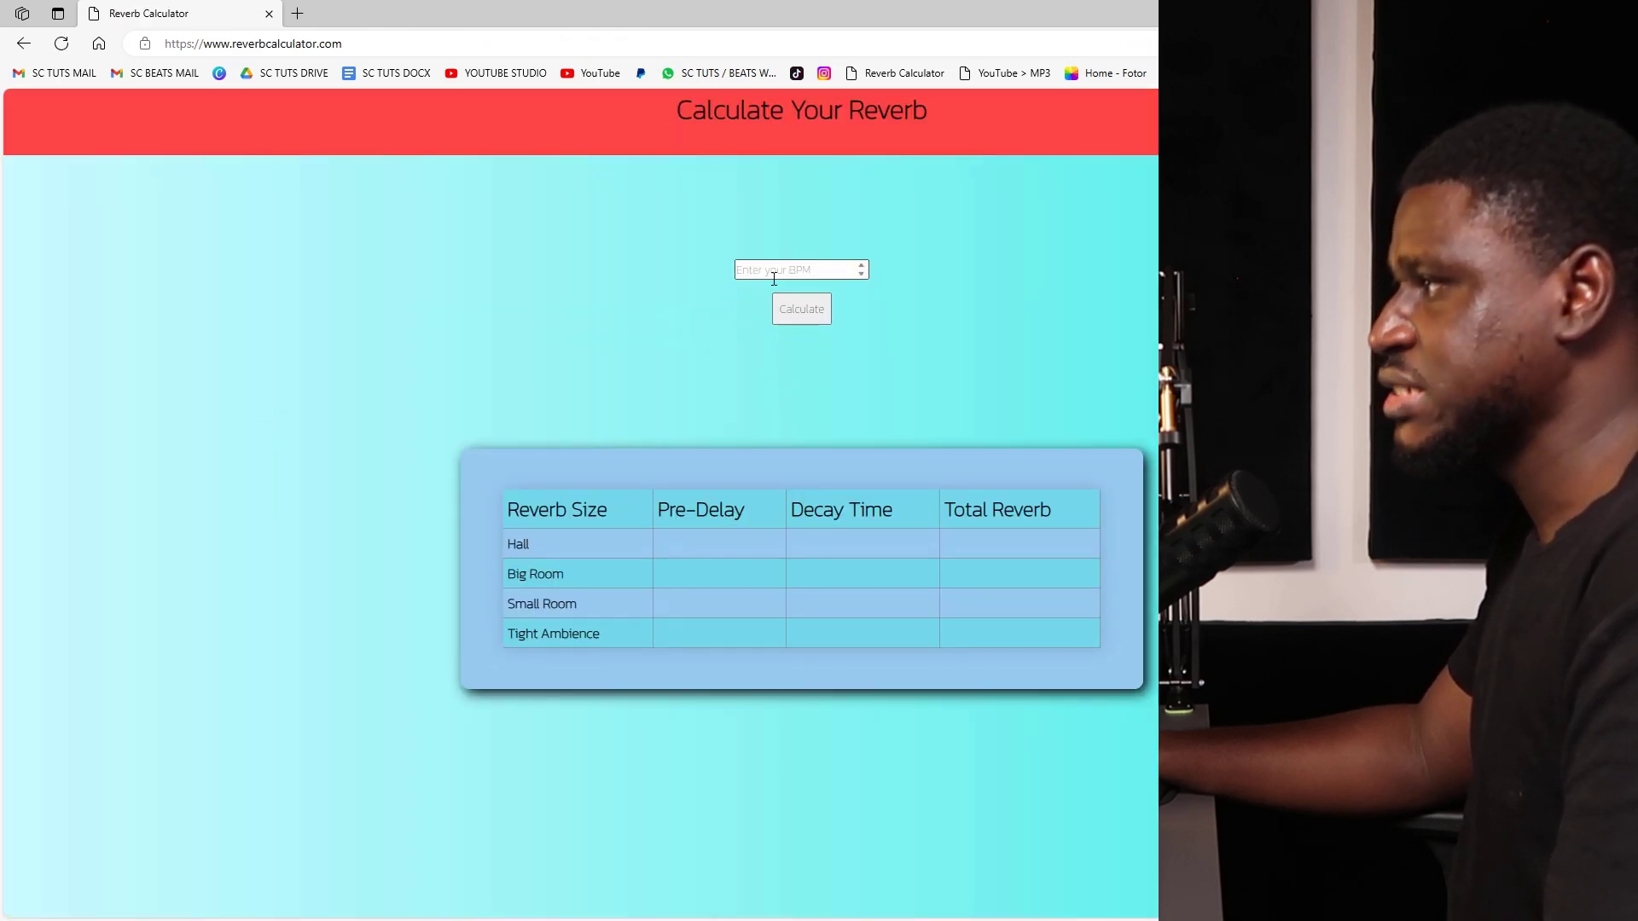
{"action": "type", "text": "96"}
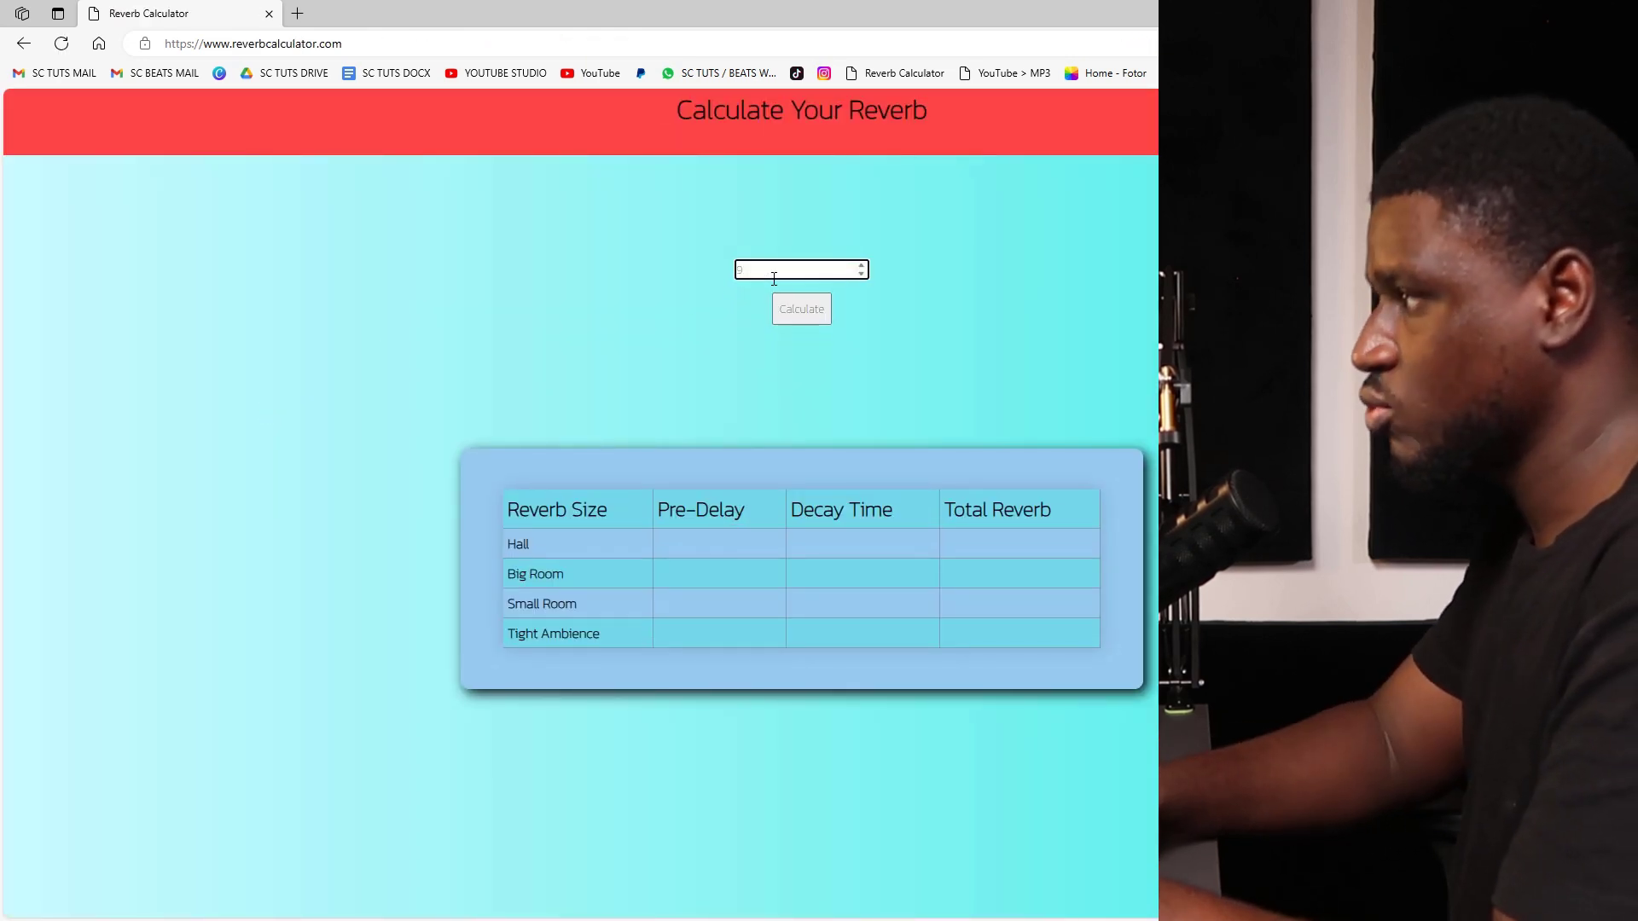
{"action": "left_click", "coordinate": [793, 317]}
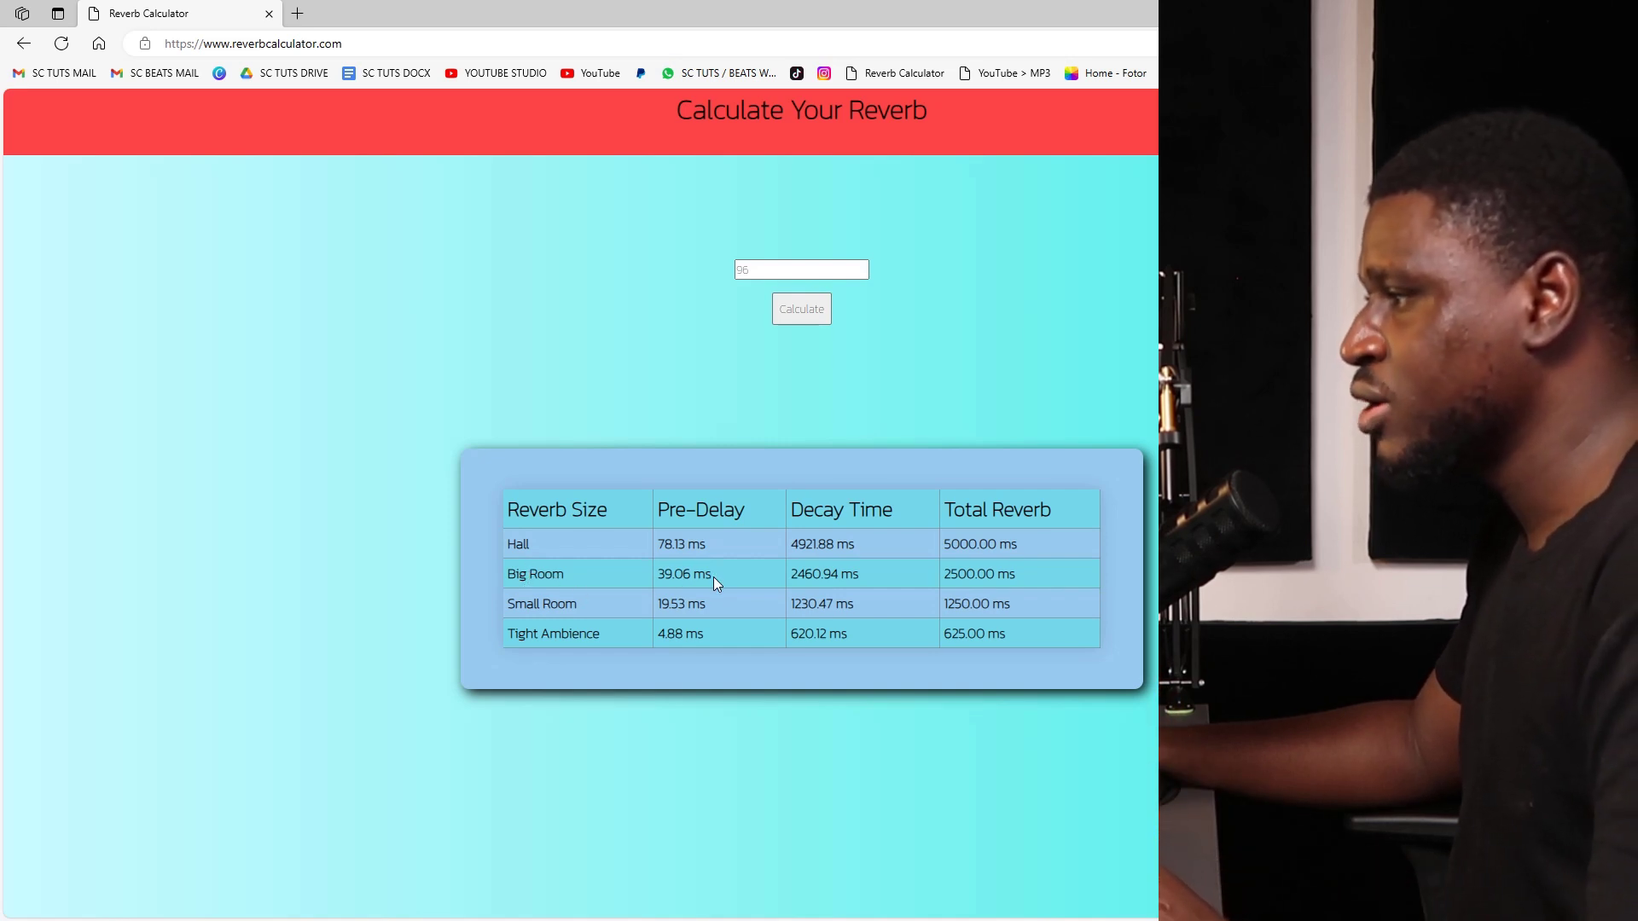
Examine the pre-delay and decay time calculated for the Big Room reverb size.
{"action": "left_click_drag", "start_coordinate": [656, 590], "coordinate": [652, 584]}
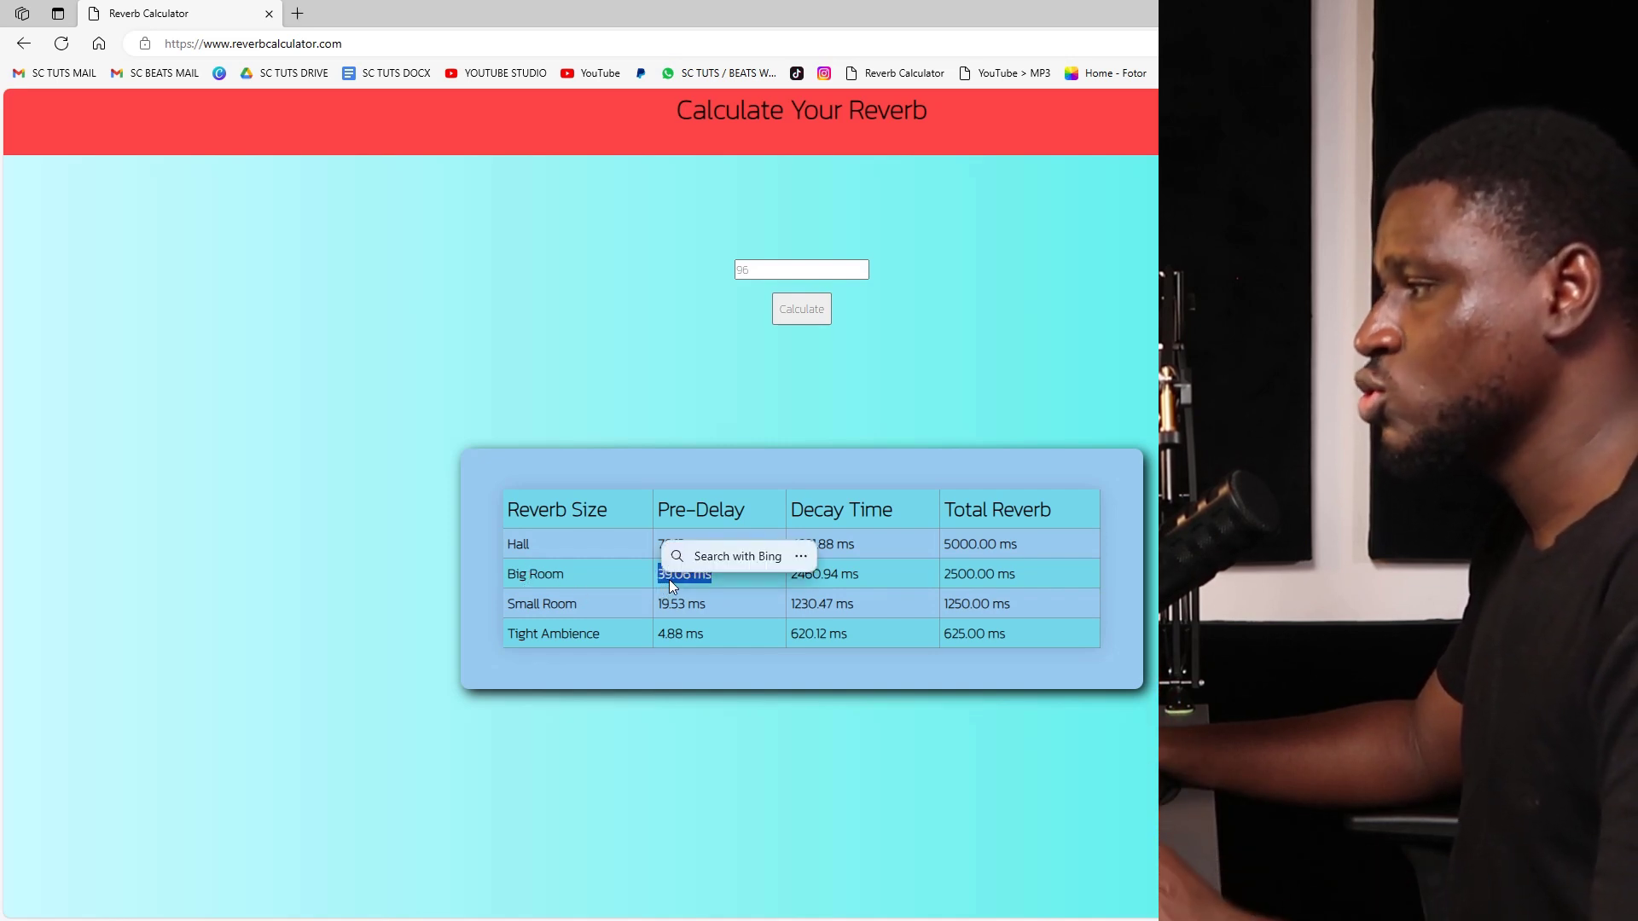
{"action": "left_click", "coordinate": [673, 580]}
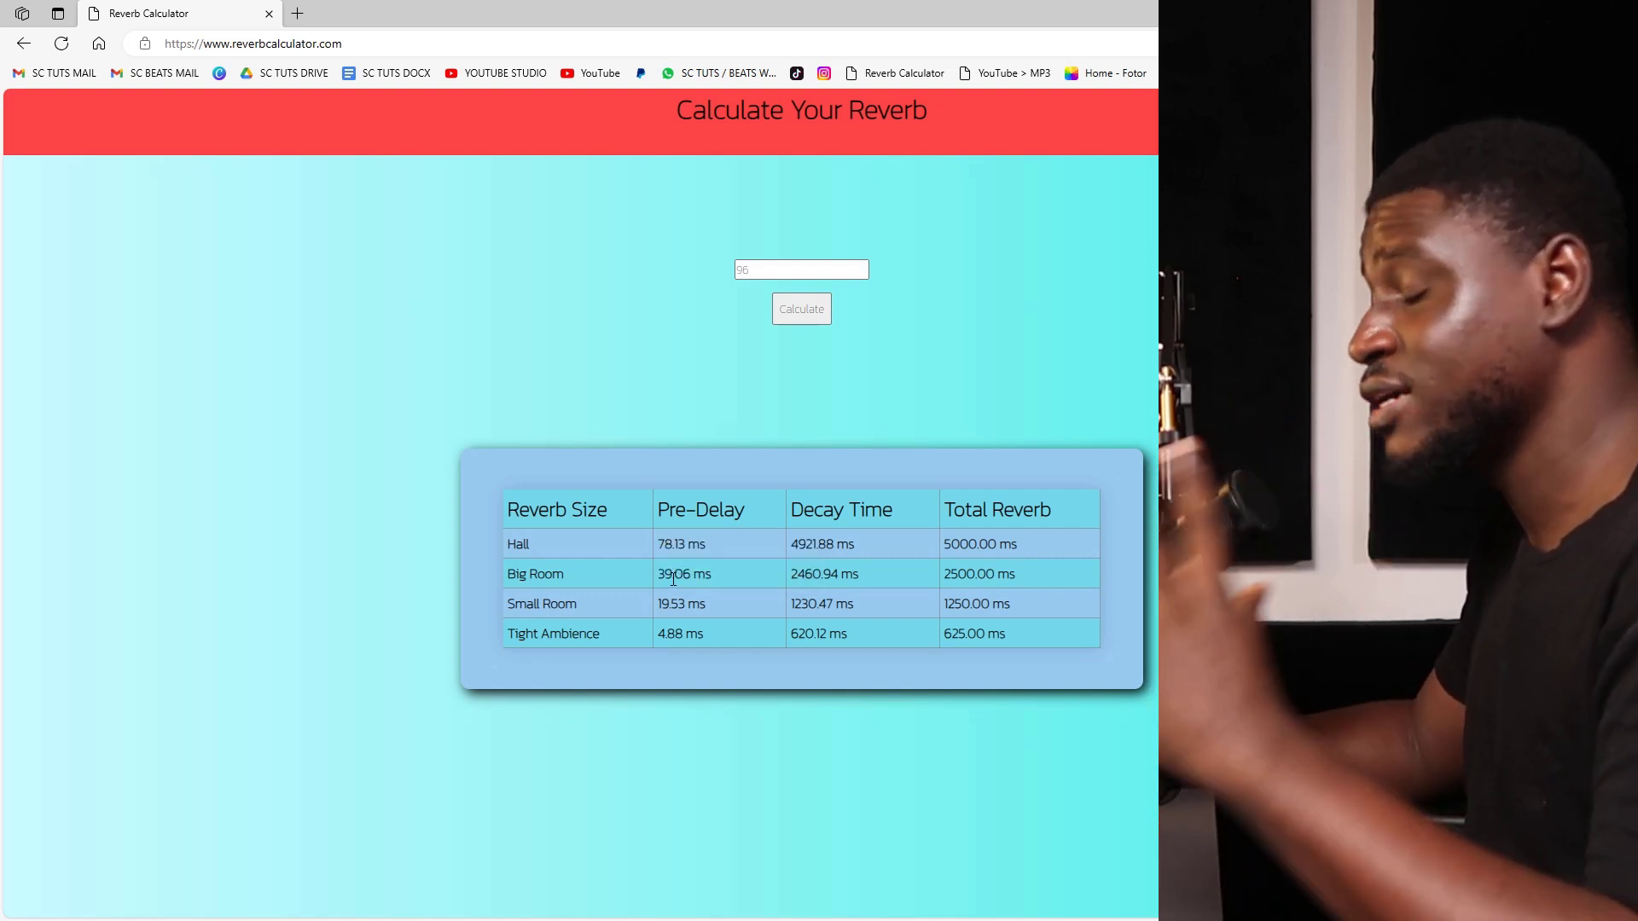
{"action": "left_click_drag", "start_coordinate": [867, 576], "coordinate": [794, 584]}
{"action": "left_click", "coordinate": [798, 584]}
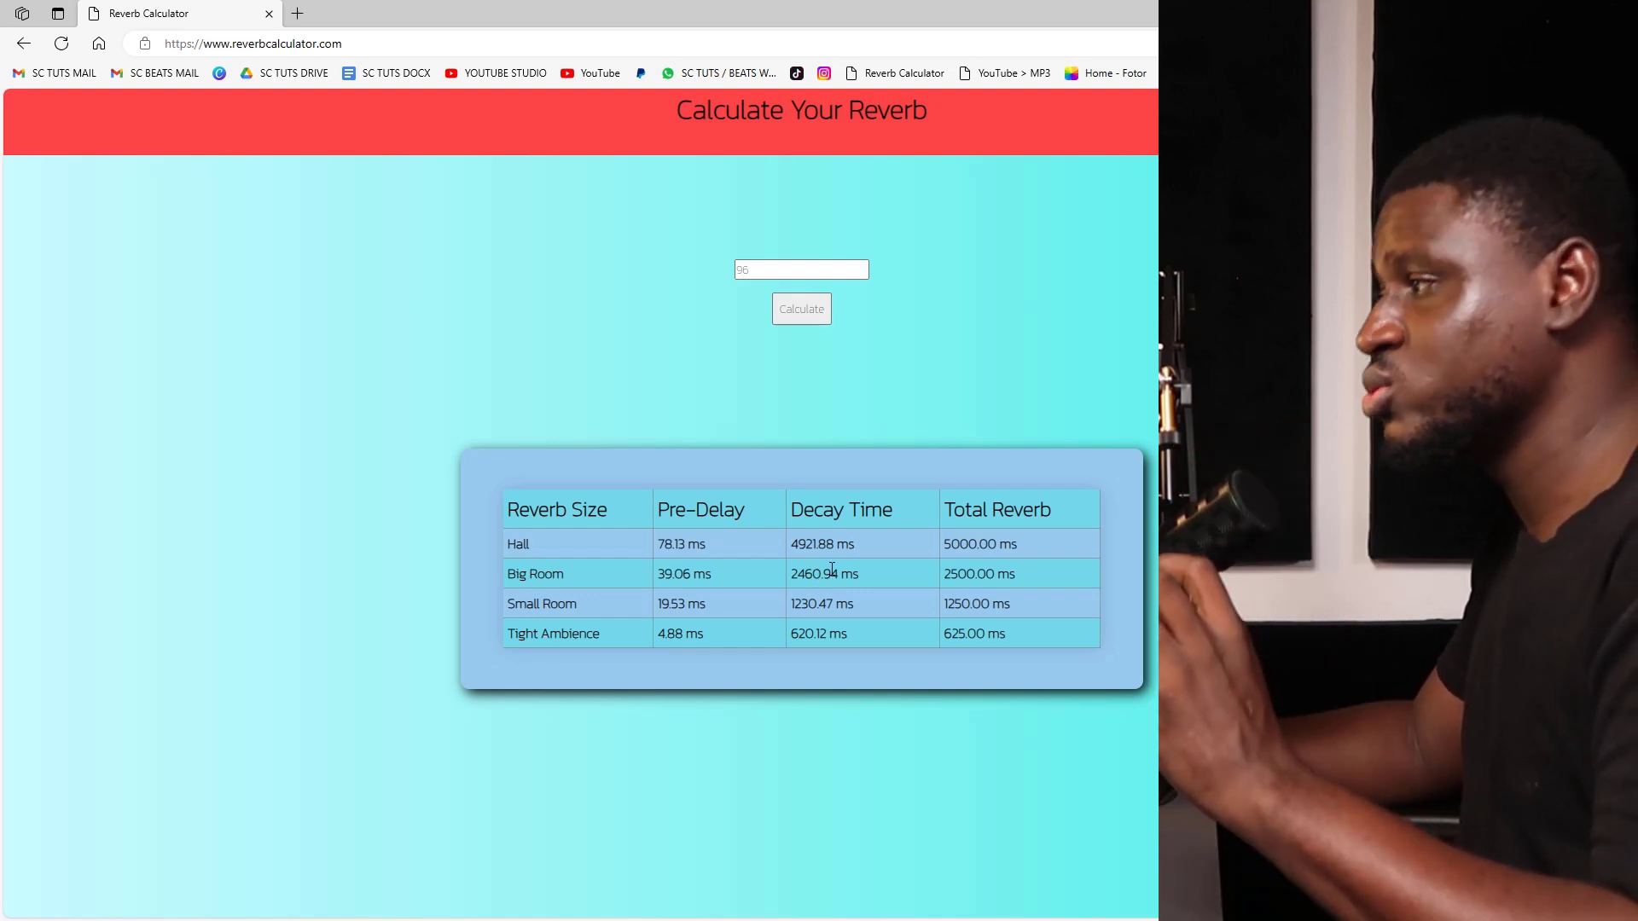
{"action": "triple_click", "coordinate": [812, 587]}
{"action": "left_click_drag", "start_coordinate": [812, 587], "coordinate": [800, 514]}
{"action": "left_click", "coordinate": [858, 587]}
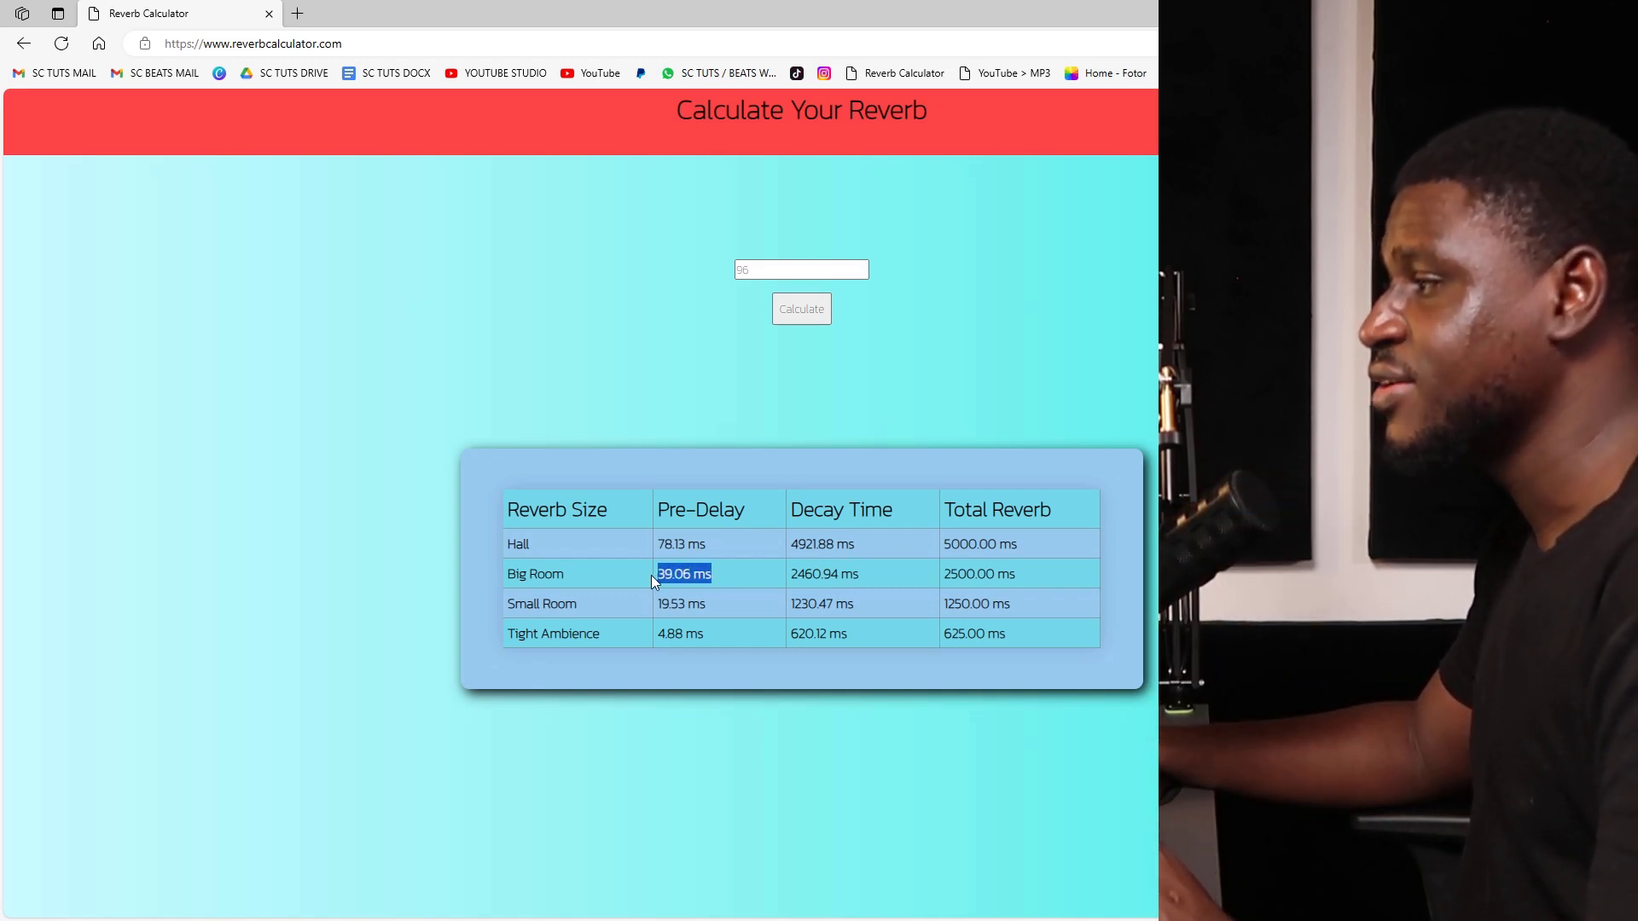
{"action": "left_click_drag", "start_coordinate": [652, 575], "coordinate": [660, 575]}
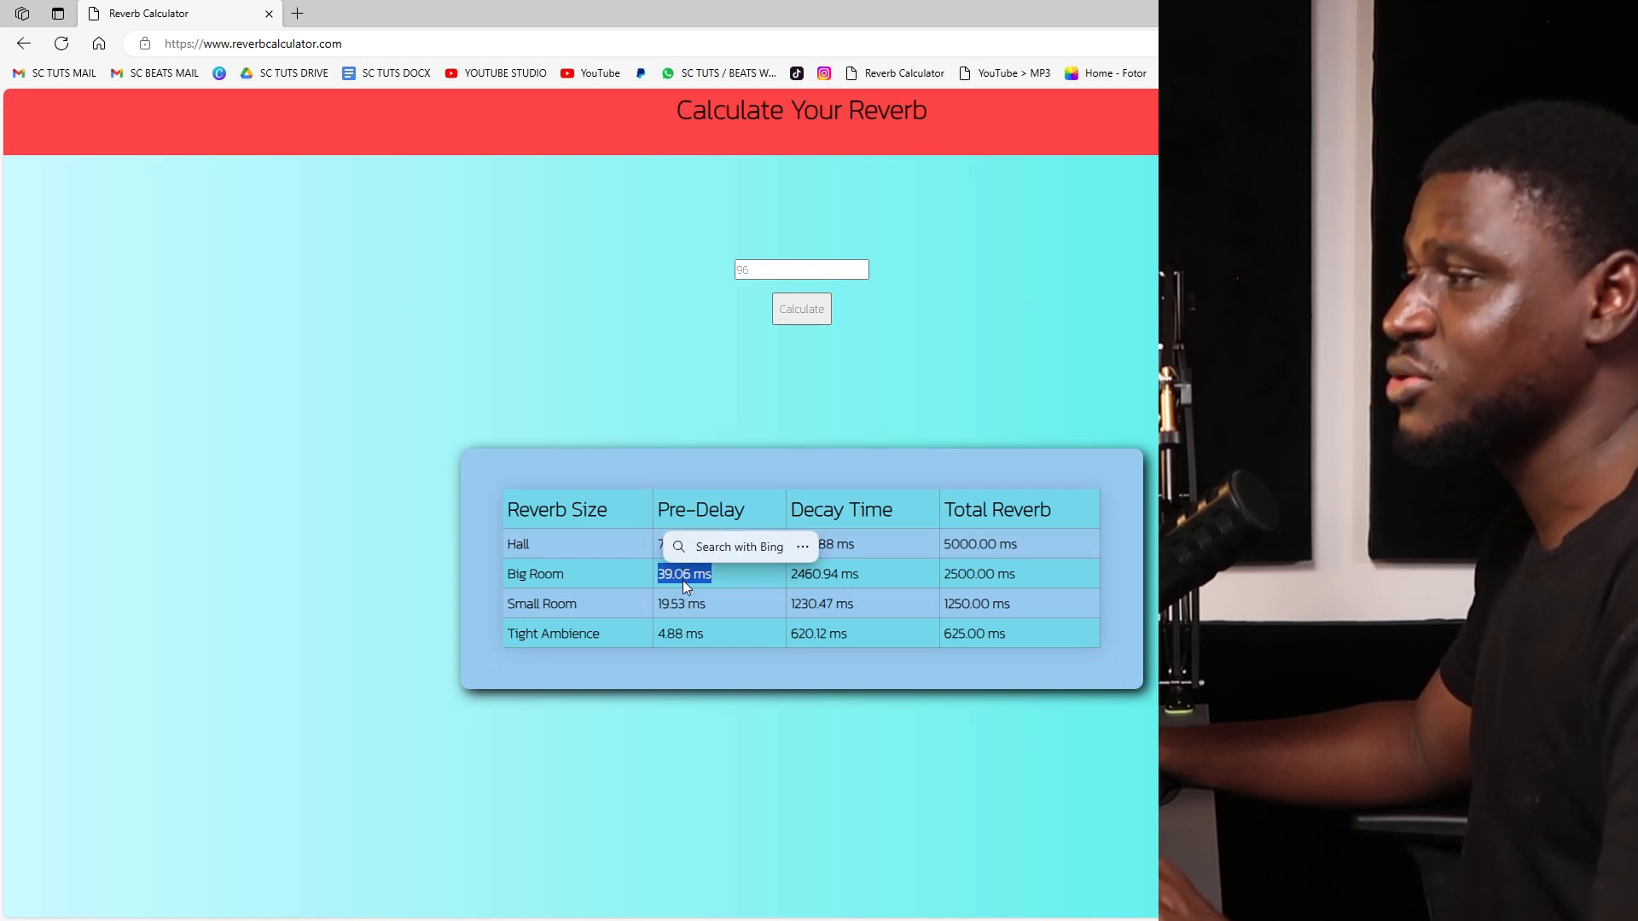
{"action": "left_click", "coordinate": [486, 534]}
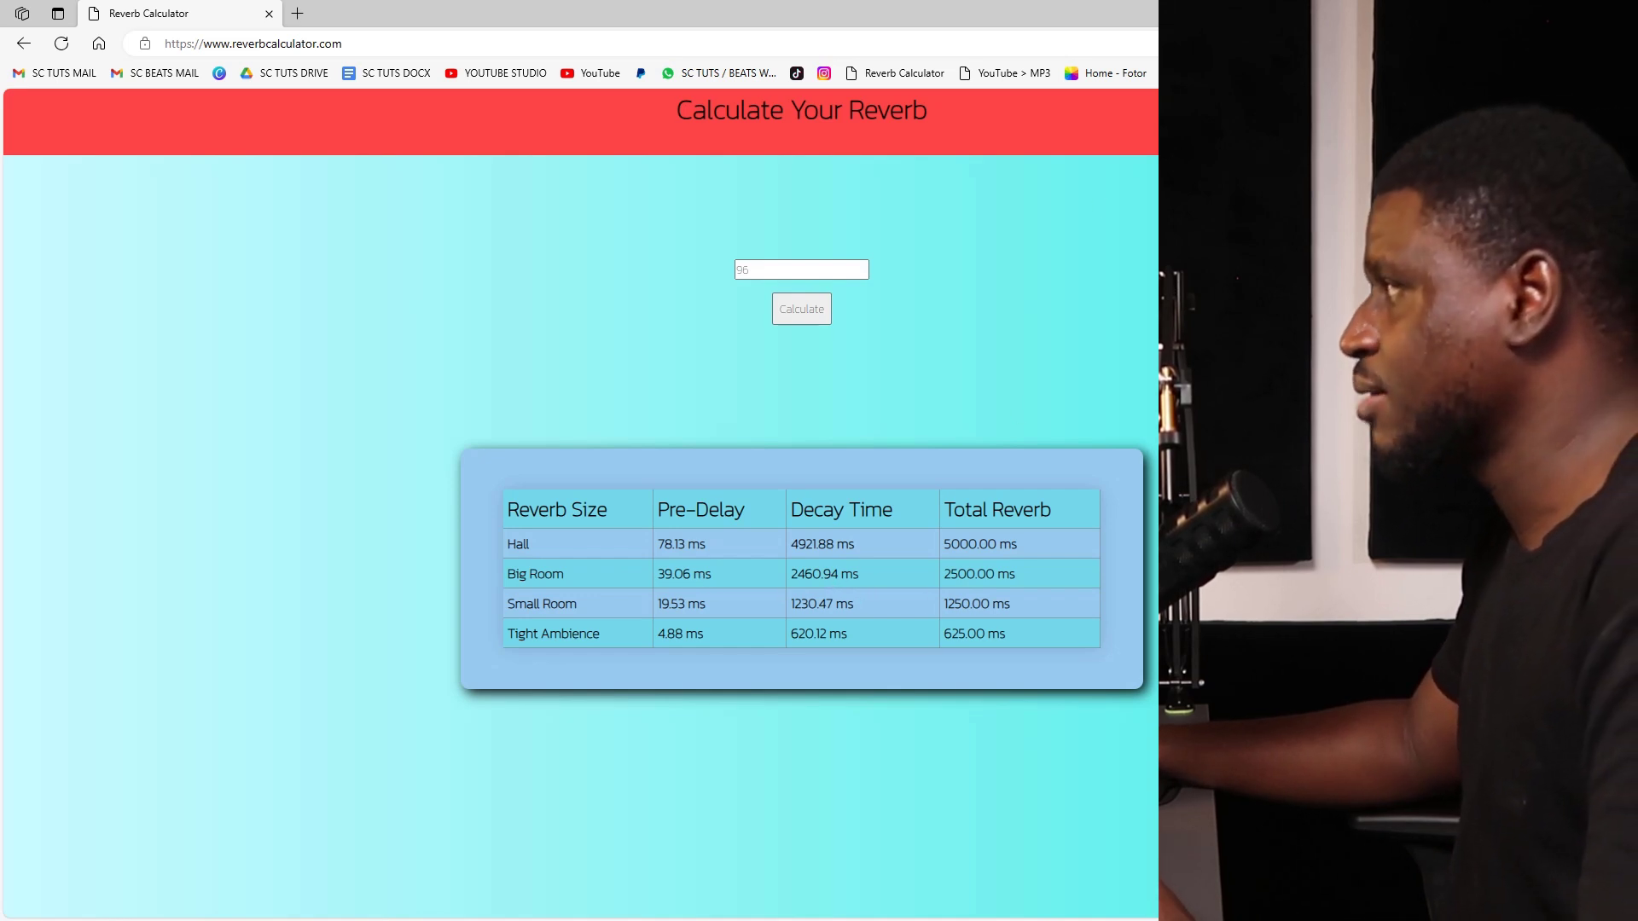
Switch back to FL Studio and, in the short send's Fruity Reeverb 2, adjust the pre-delay, enlarge the room size, lower dry and raise wet.
{"action": "key", "text": "alt+Tab"}
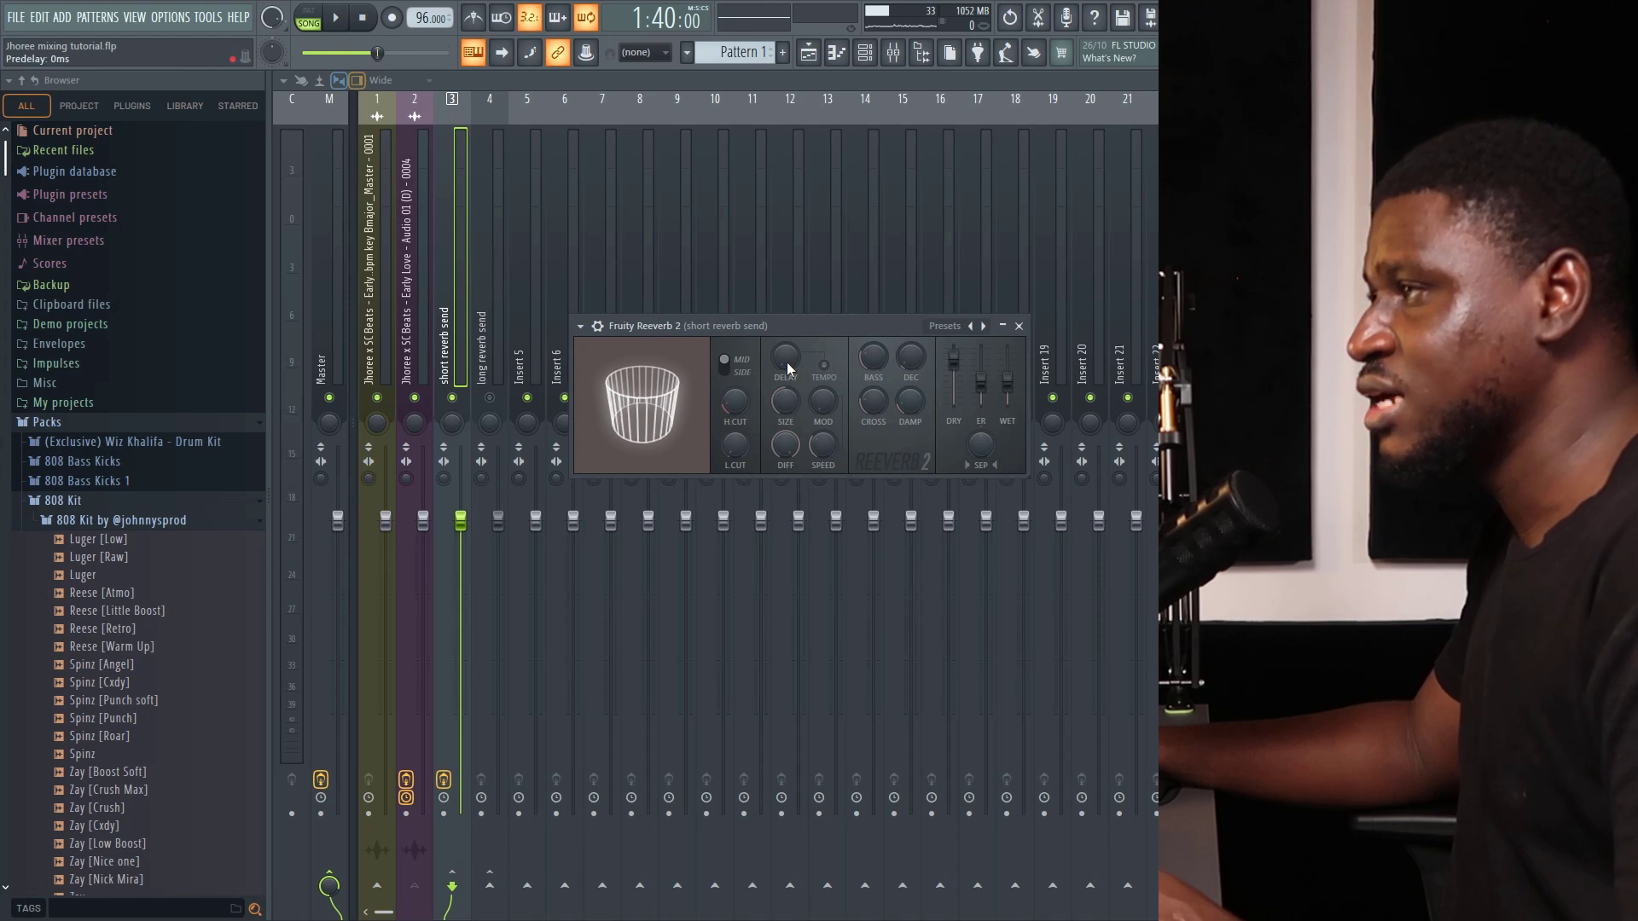
{"action": "left_click_drag", "start_coordinate": [787, 361], "coordinate": [787, 339]}
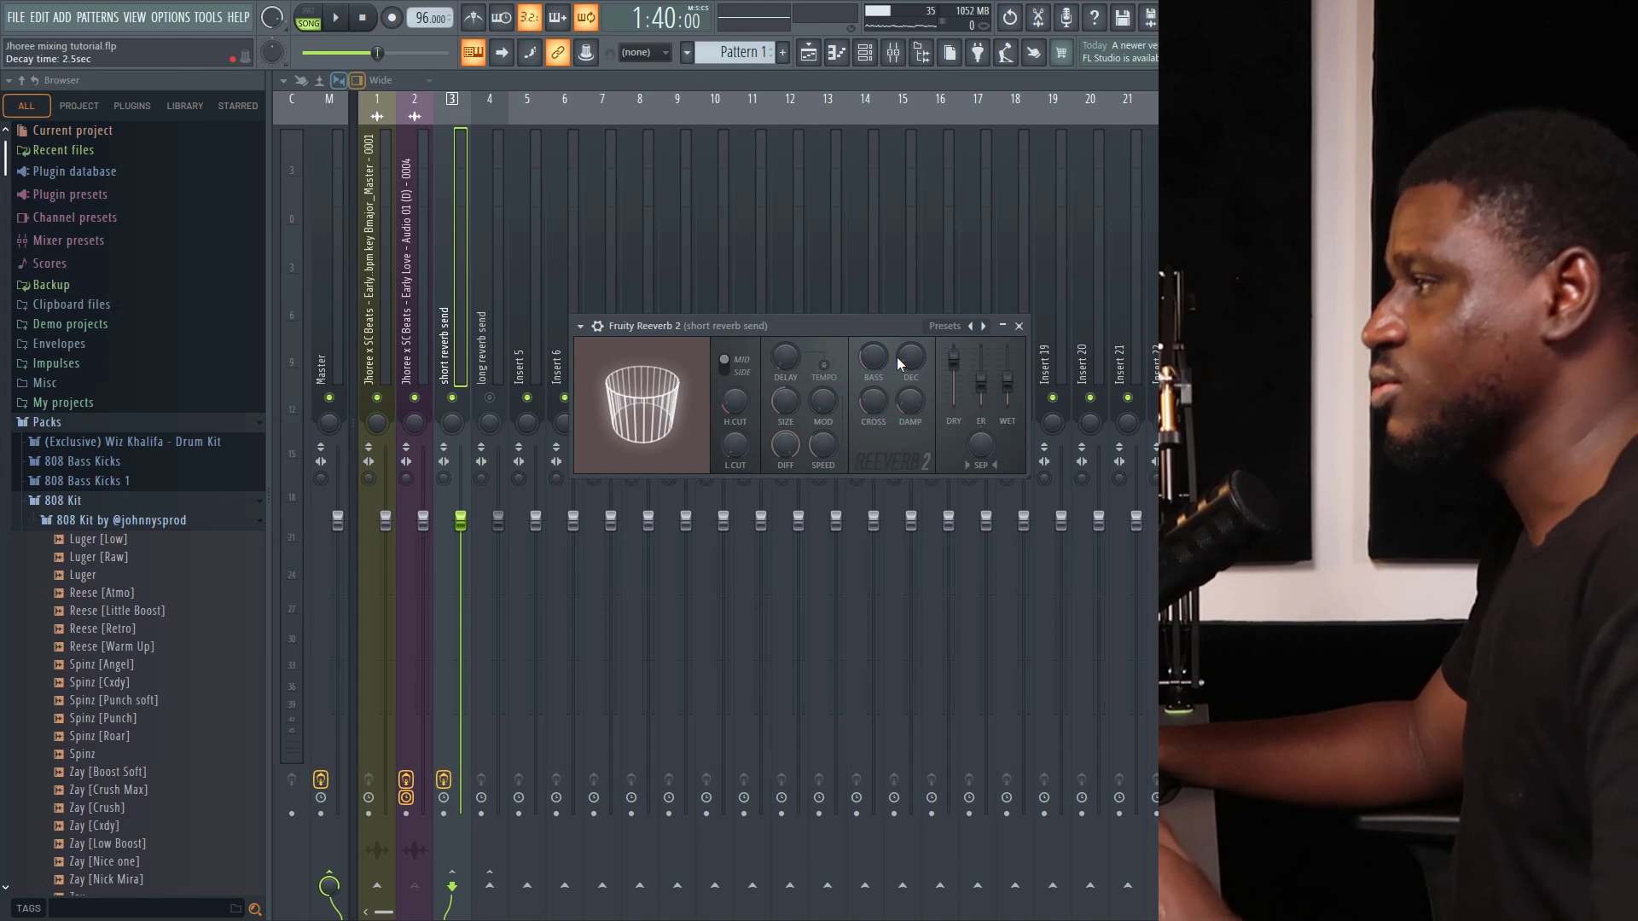
{"action": "mouse_move", "coordinate": [783, 406]}
{"action": "left_mouse_down"}
{"action": "mouse_move", "coordinate": [783, 384]}
{"action": "mouse_move", "coordinate": [781, 410]}
{"action": "left_mouse_up"}
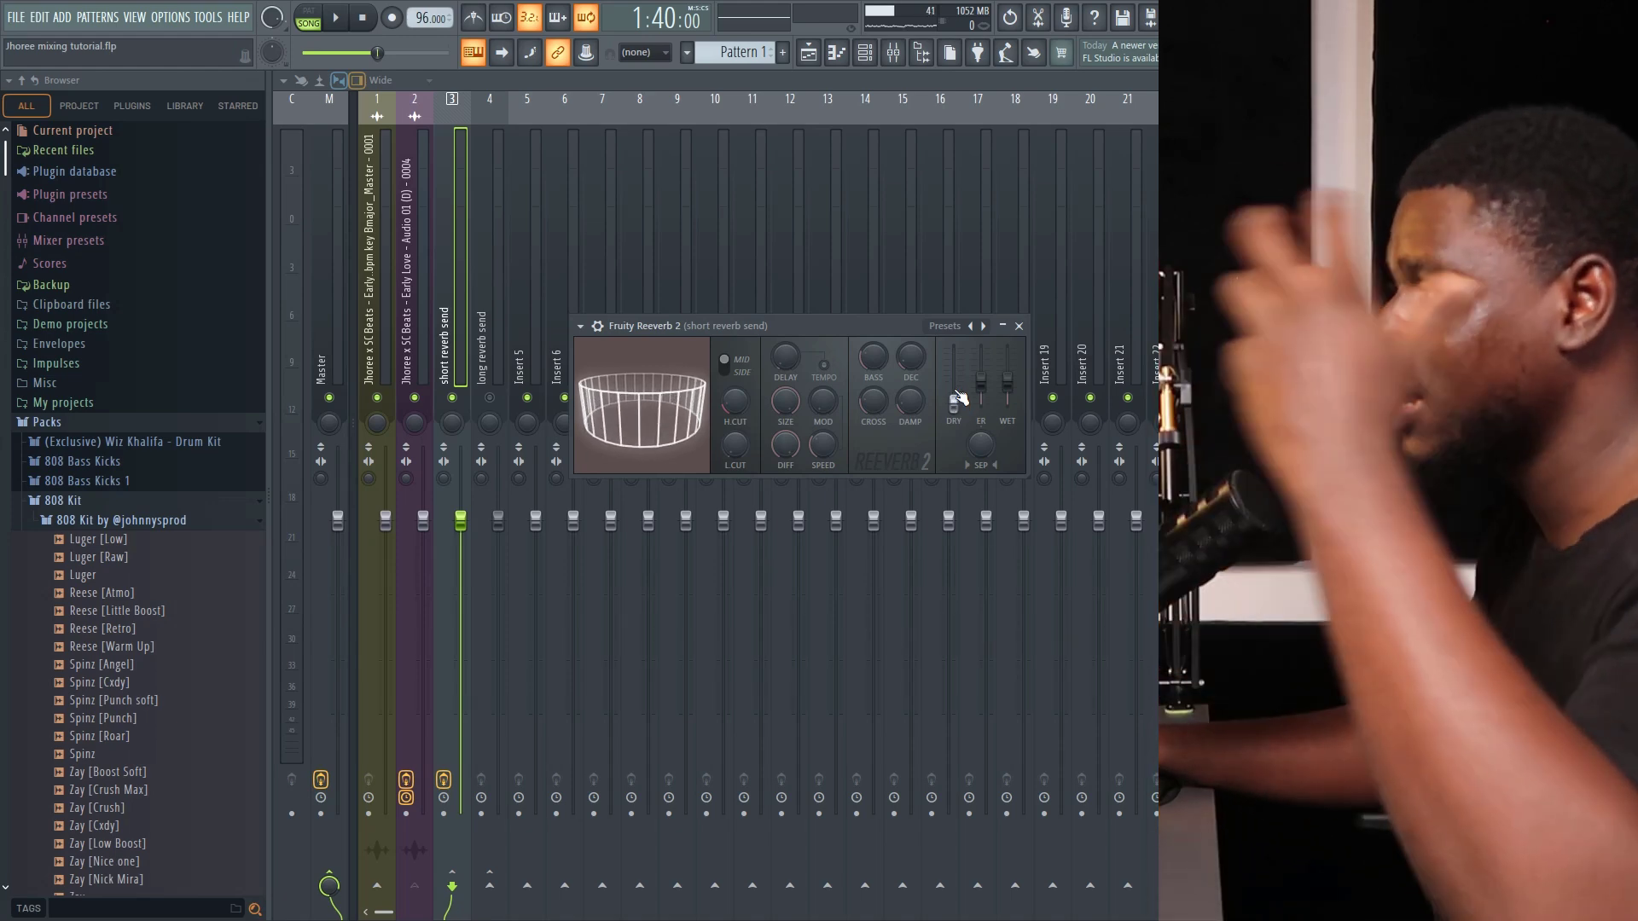
{"action": "left_click_drag", "start_coordinate": [1008, 382], "coordinate": [1008, 366]}
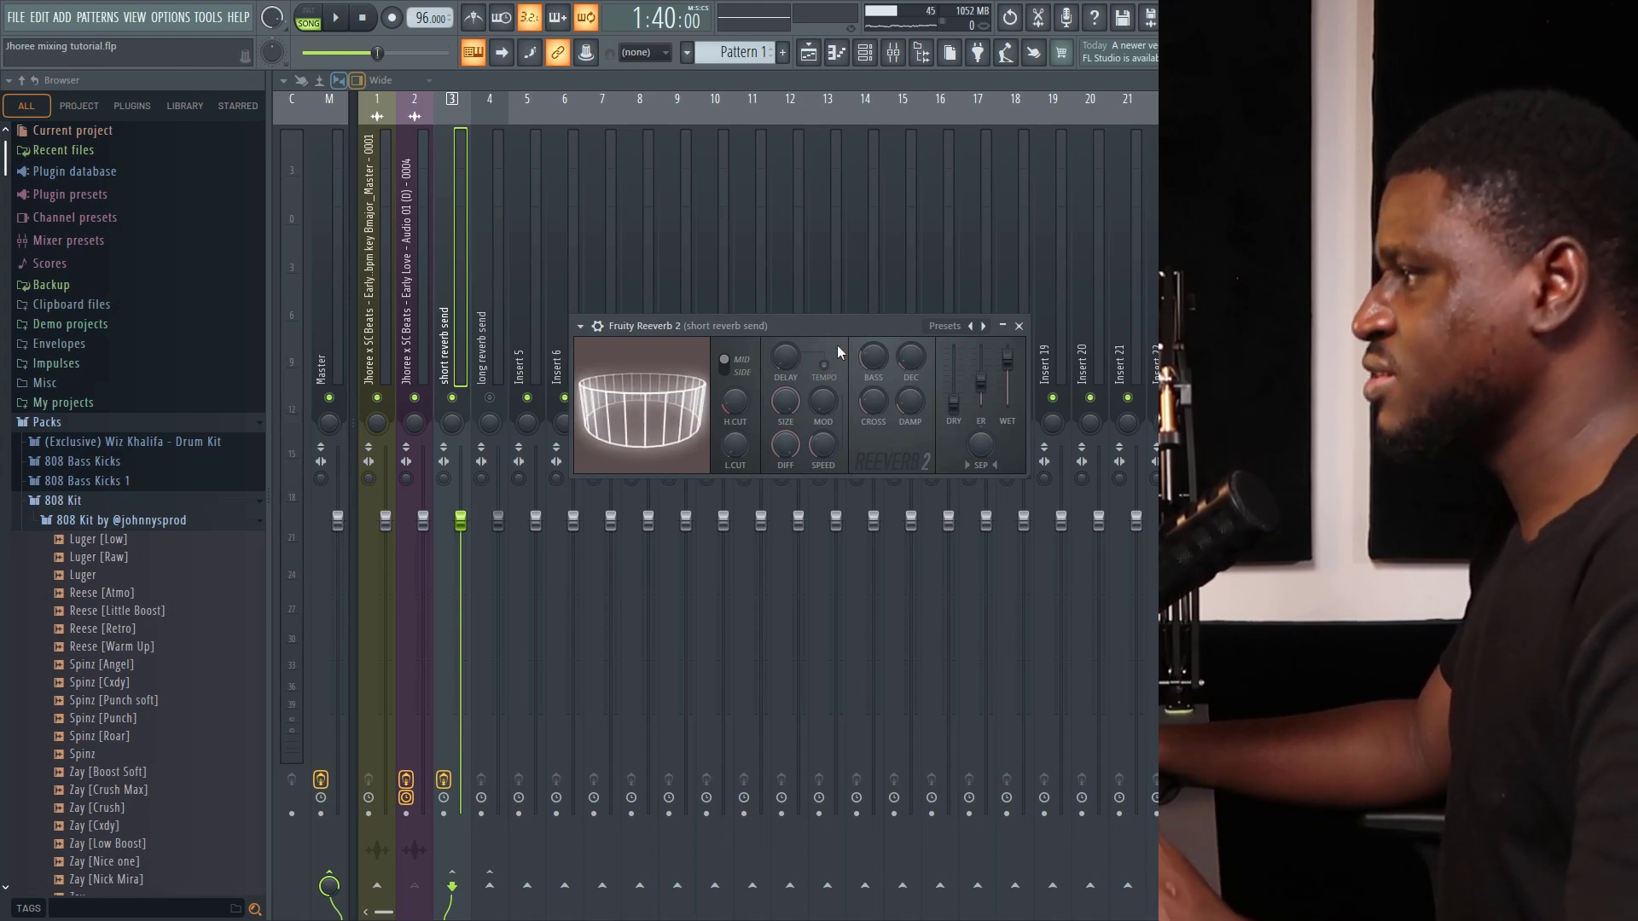
Select the vocal track on insert 2 and play the song to hear the reverb on the vocal.
{"action": "left_click", "coordinate": [412, 312]}
{"action": "key", "text": "space"}
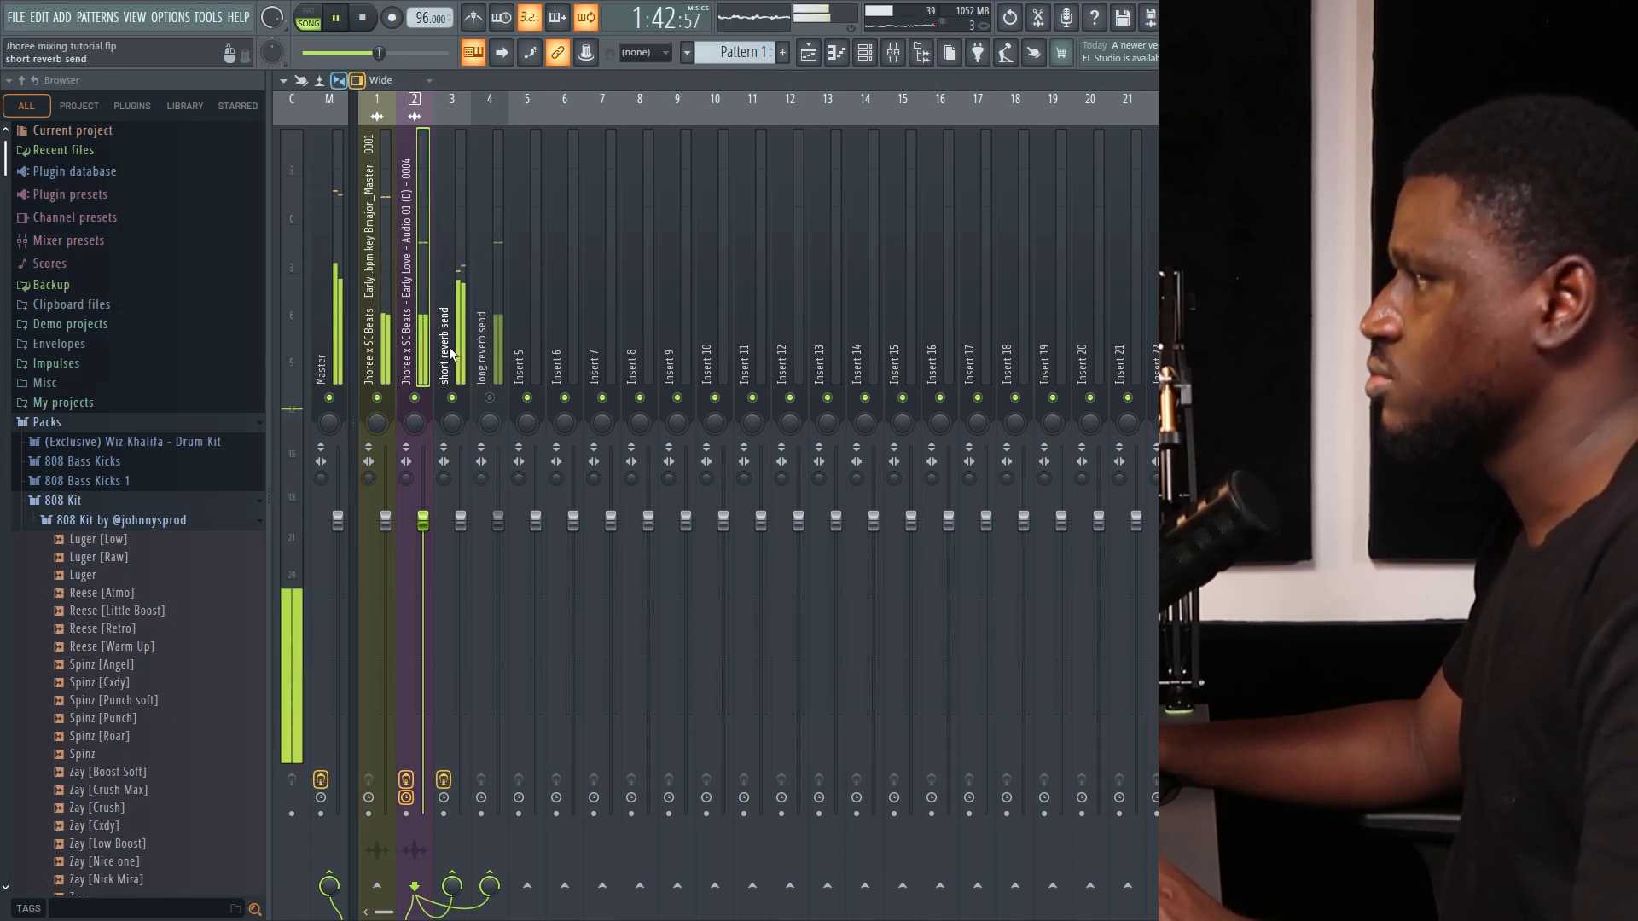
Lower the vocal's send level to the short reverb to 15% and toggle the send's mute during playback to compare.
{"action": "key", "text": "space"}
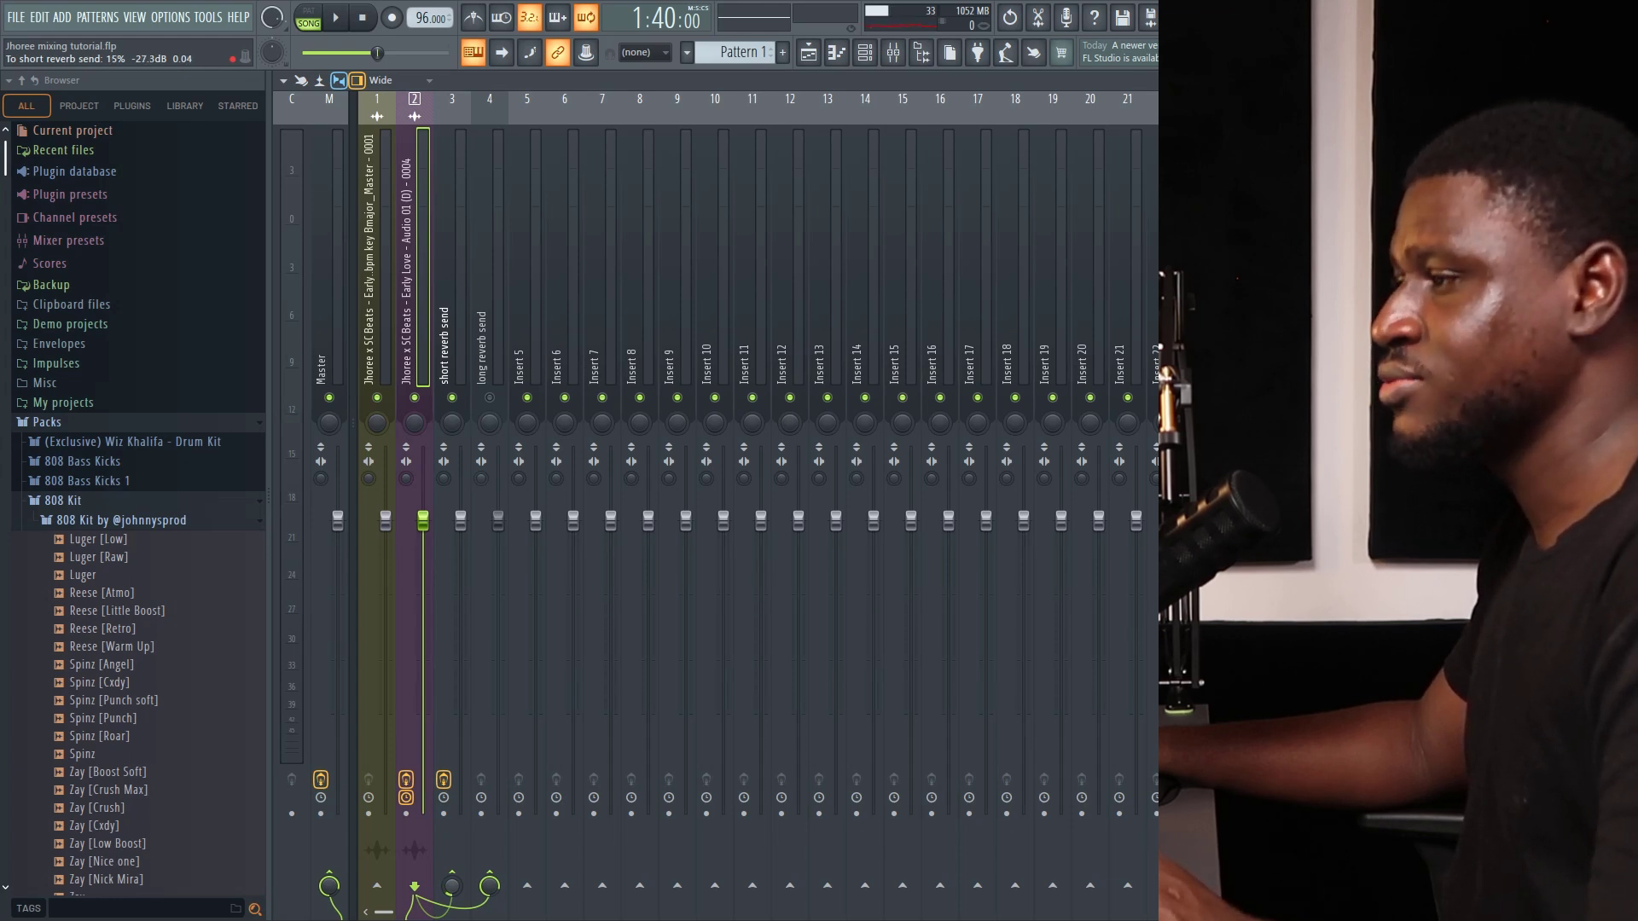
{"action": "key", "text": "space"}
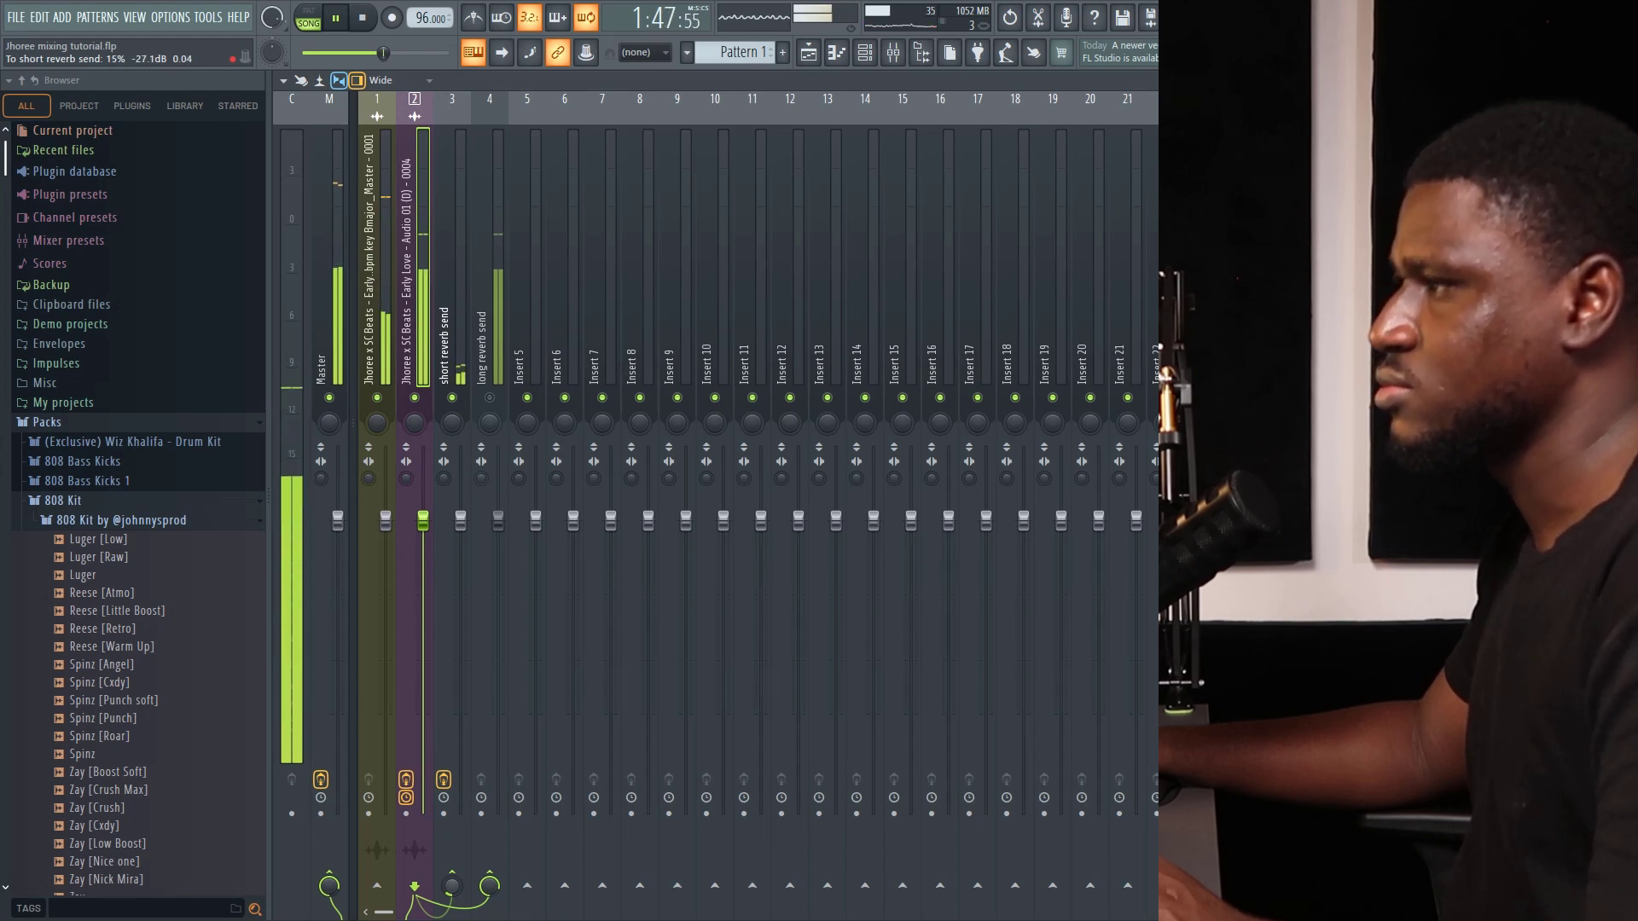
{"action": "left_click", "coordinate": [457, 398]}
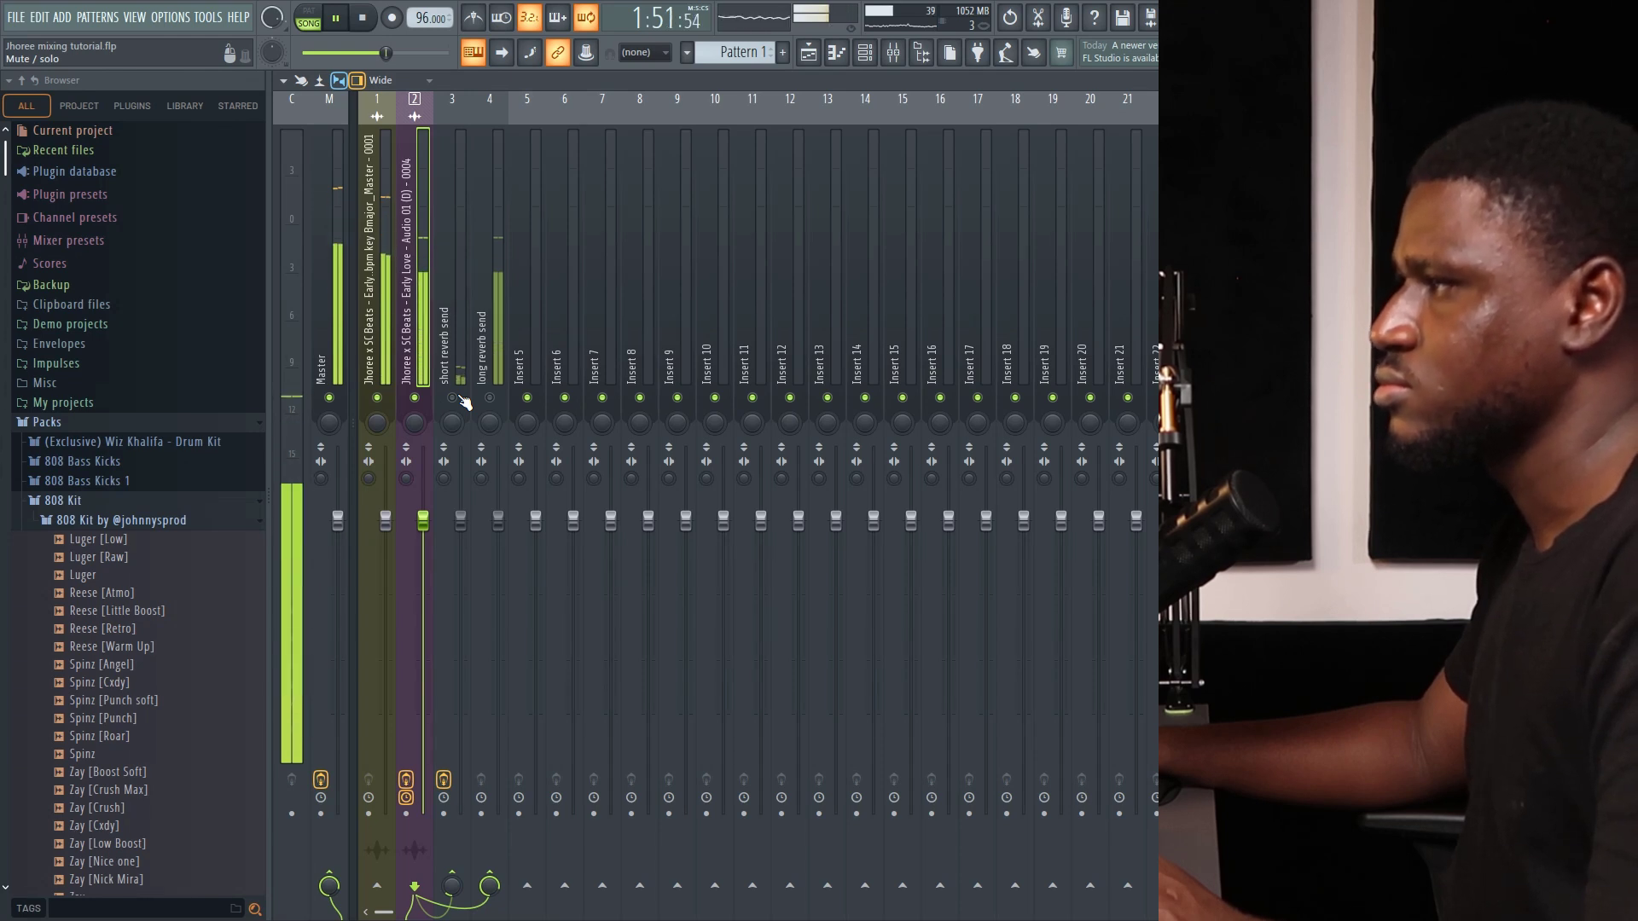
{"action": "left_click", "coordinate": [452, 399]}
{"action": "key", "text": "space"}
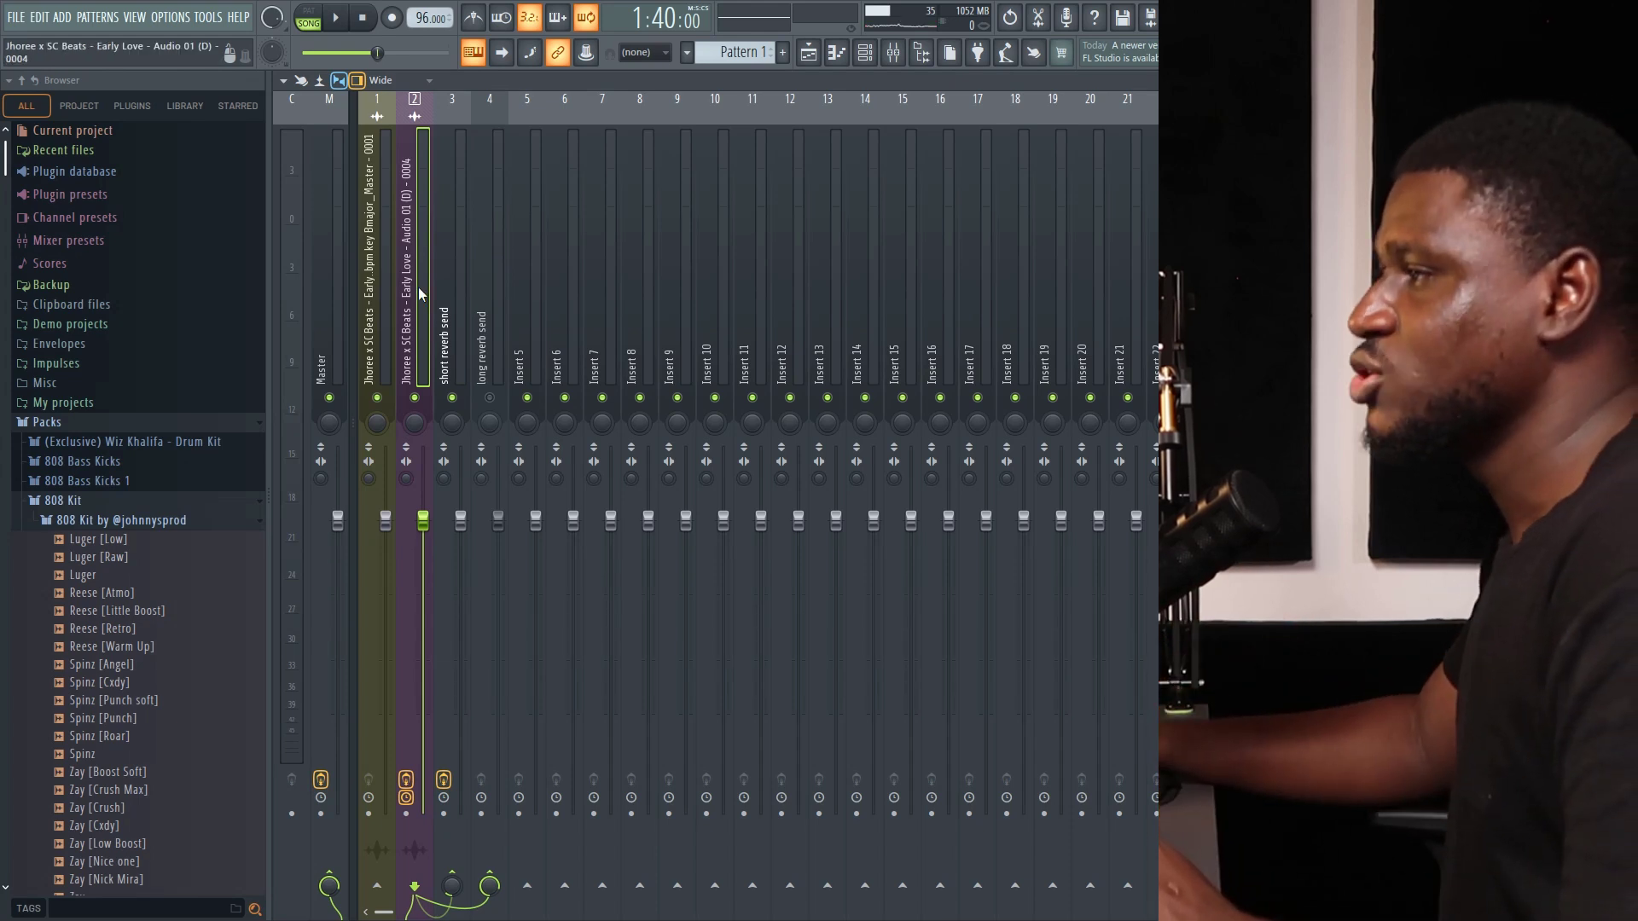
Add Fruity Parametric EQ 2 to the short reverb send and cut the lows with band 1 at about -18 dB and 626 Hz.
{"action": "left_click", "coordinate": [447, 308]}
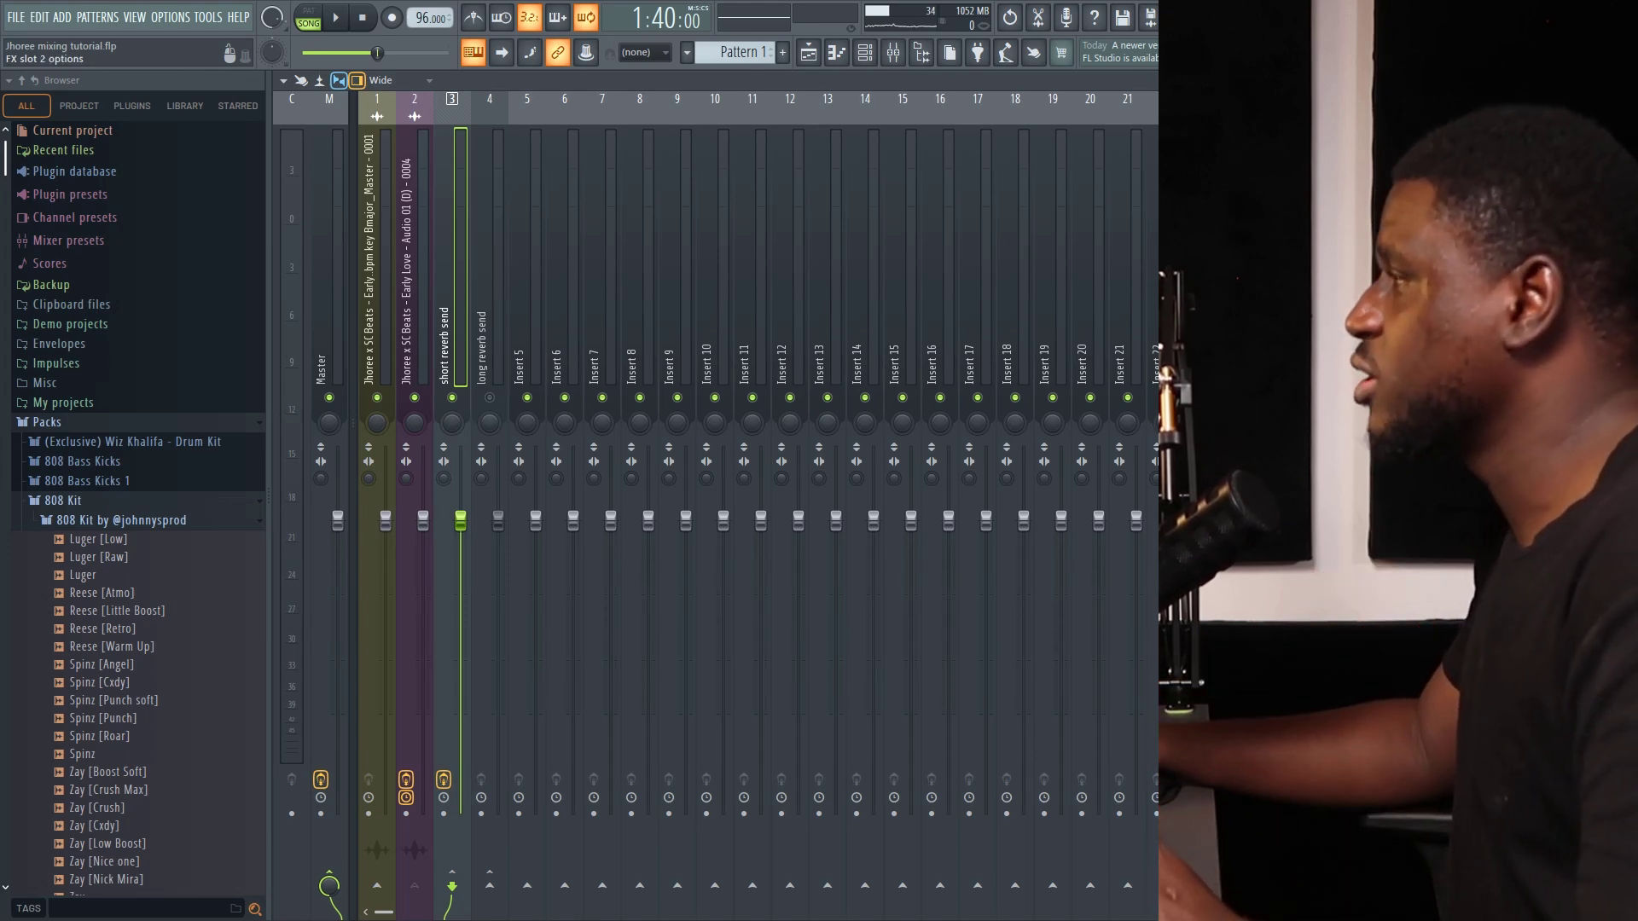
{"action": "left_click", "coordinate": [1440, 155]}
{"action": "left_click", "coordinate": [1399, 461]}
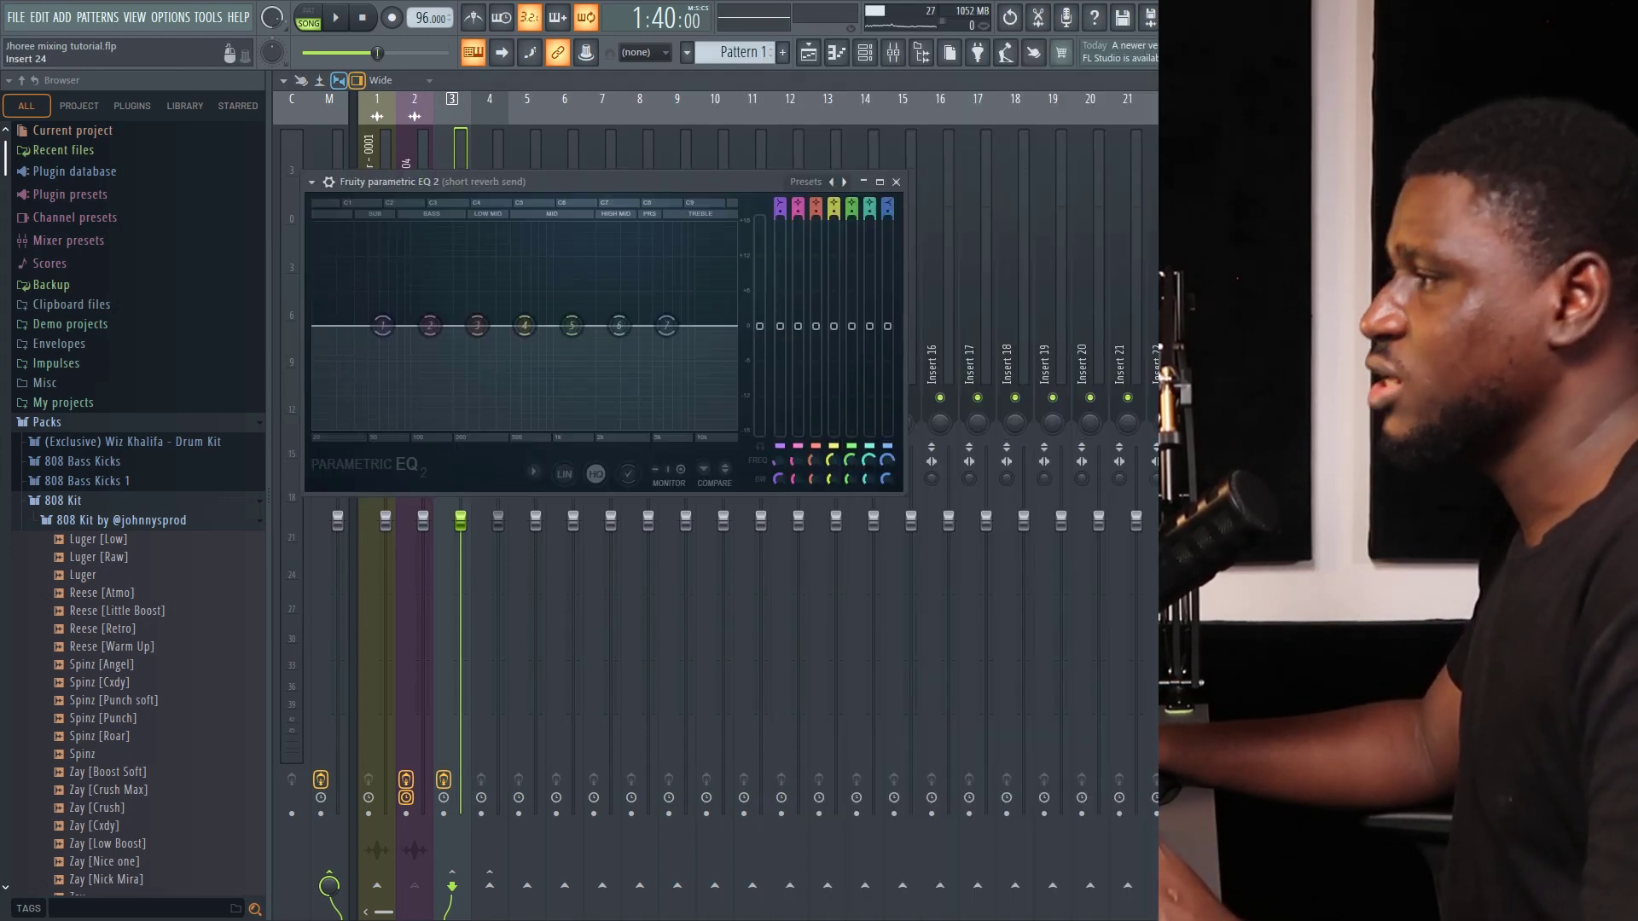
{"action": "left_click_drag", "start_coordinate": [618, 187], "coordinate": [966, 192]}
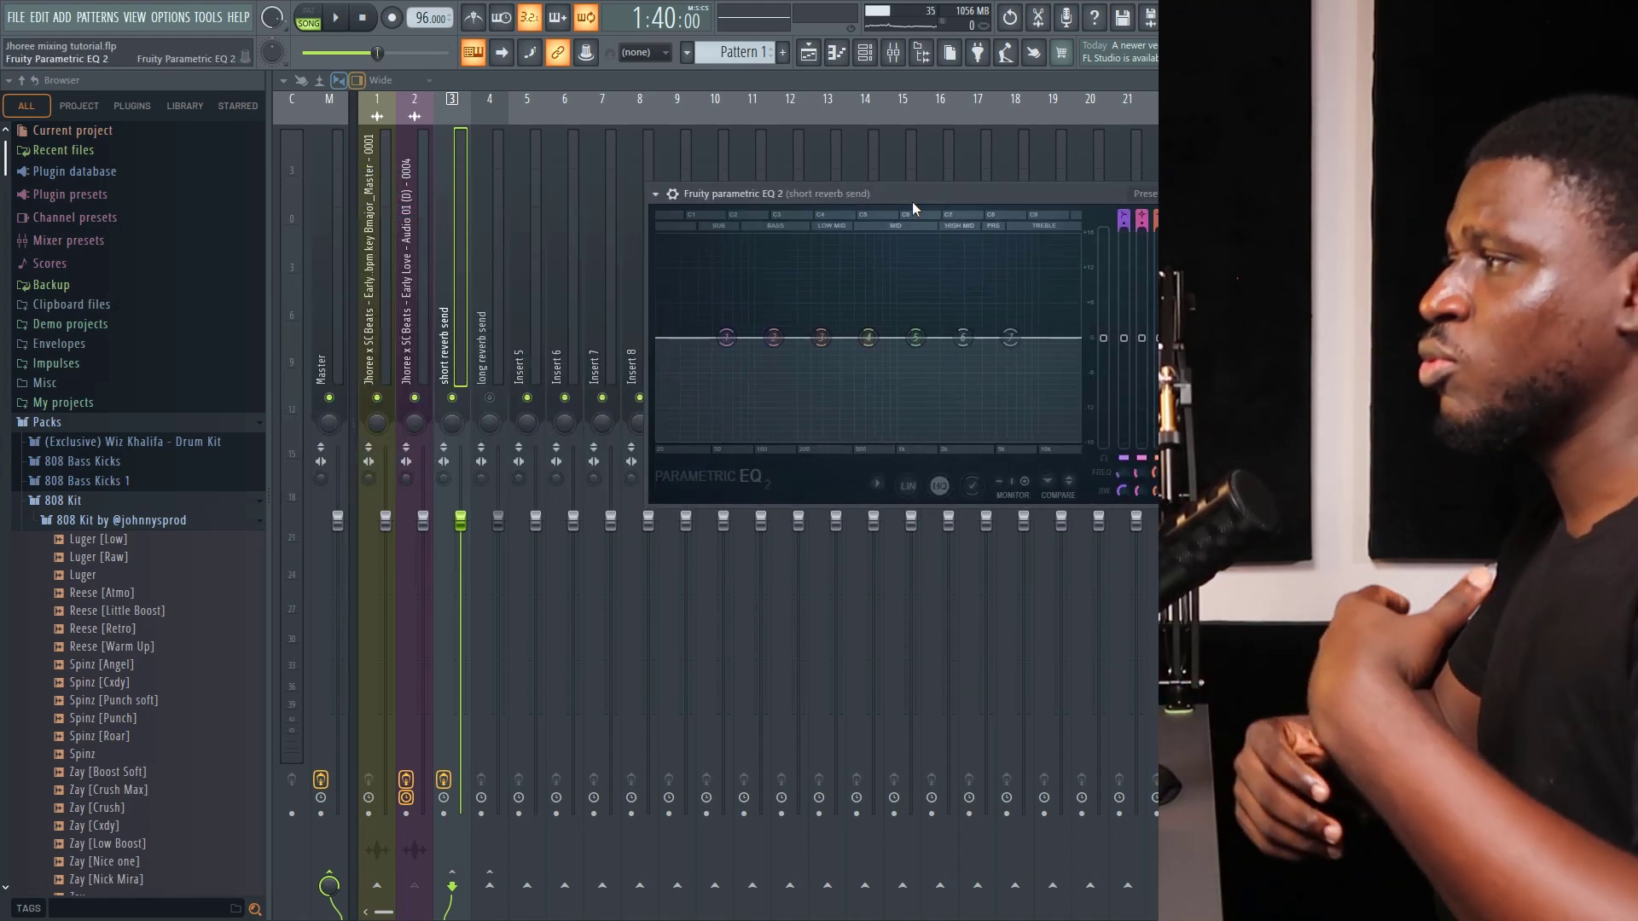
{"action": "mouse_move", "coordinate": [1011, 338]}
{"action": "left_mouse_down"}
{"action": "mouse_move", "coordinate": [976, 270]}
{"action": "mouse_move", "coordinate": [983, 391]}
{"action": "mouse_move", "coordinate": [1002, 343]}
{"action": "left_mouse_up"}
{"action": "left_click_drag", "start_coordinate": [736, 357], "coordinate": [848, 439]}
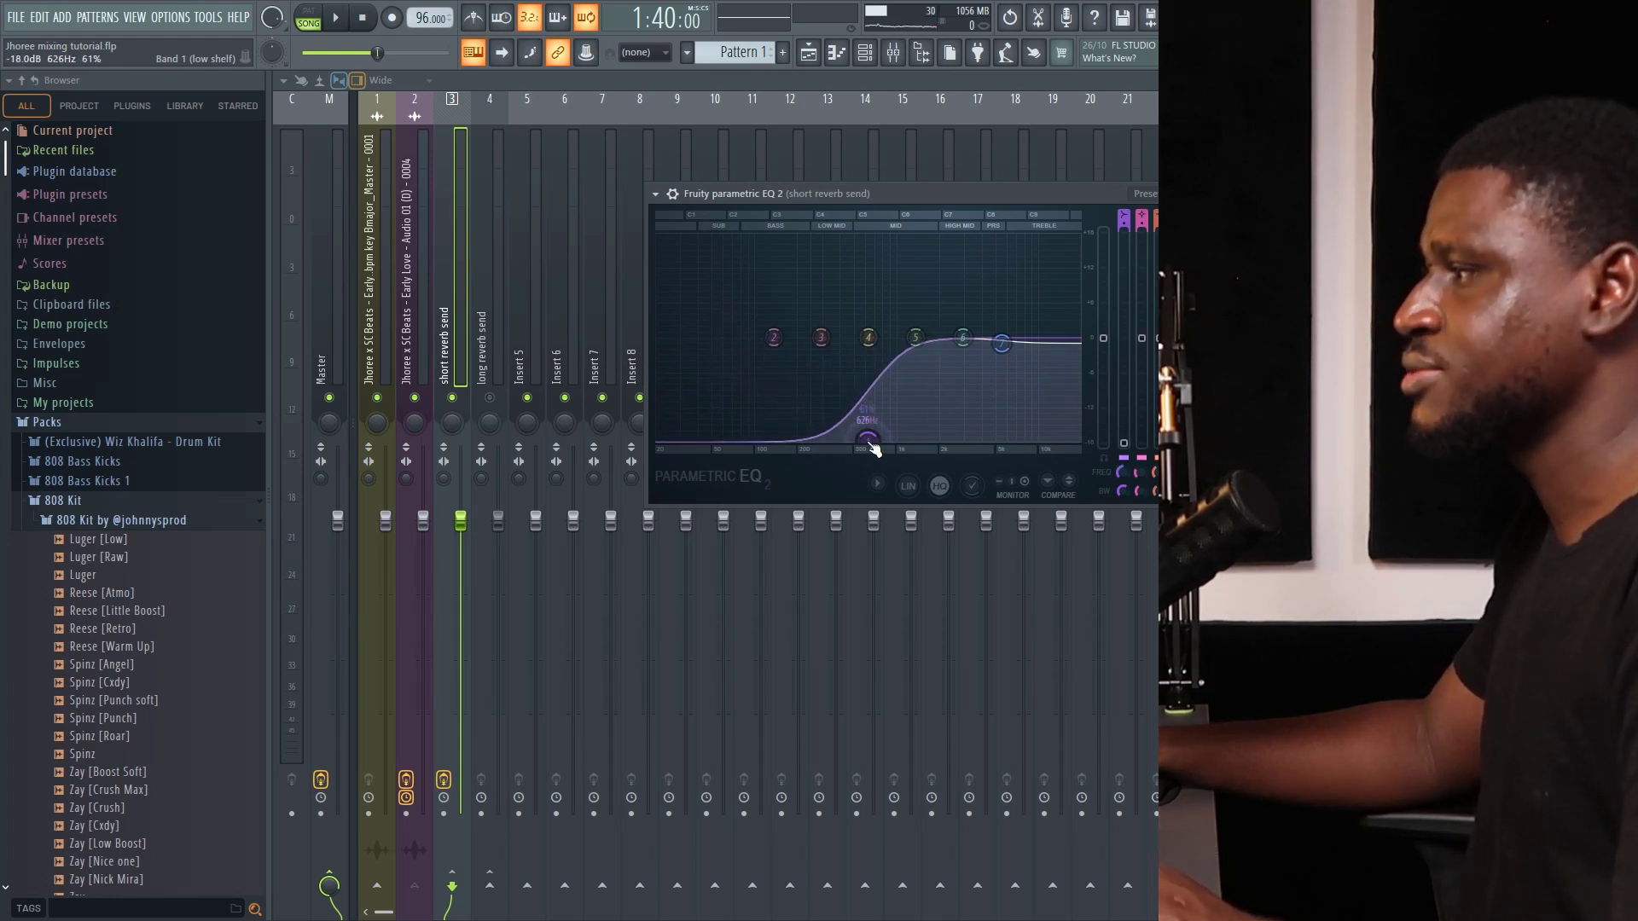
Play the song while lowering the short send EQ's high shelf to about -15 dB at 3612 Hz.
{"action": "key", "text": "space"}
{"action": "left_click_drag", "start_coordinate": [1002, 343], "coordinate": [986, 387]}
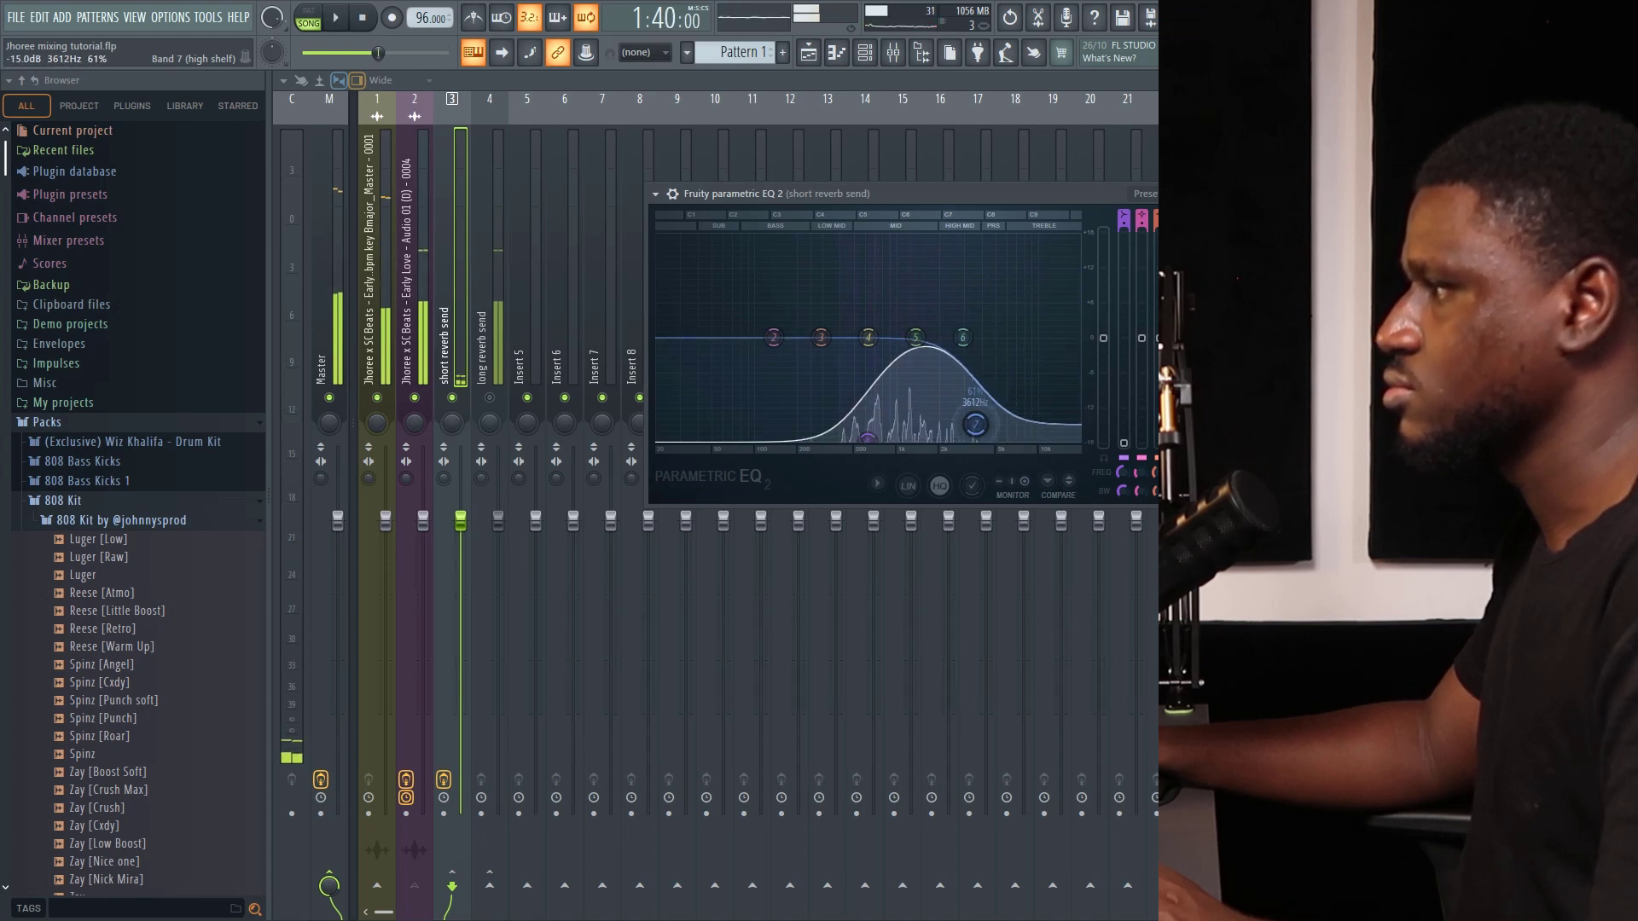
{"action": "key", "text": "space"}
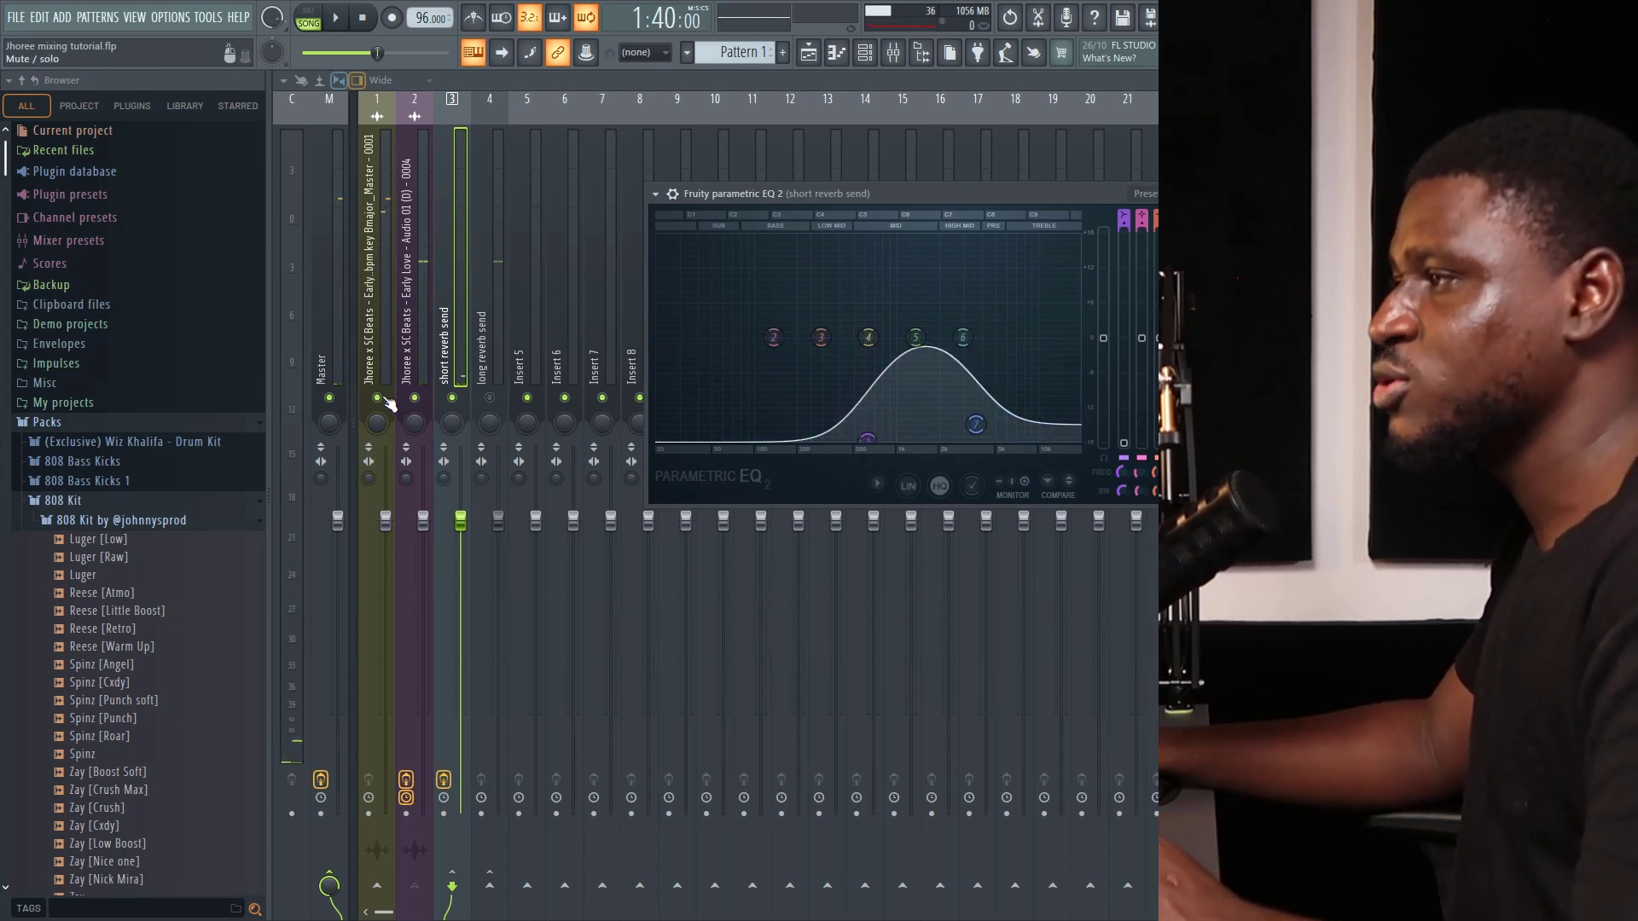
With the beat muted, sweep the EQ's high shelf during playback, settle it on a slight high-frequency cut and unmute the beat.
{"action": "left_click", "coordinate": [377, 398]}
{"action": "key", "text": "space"}
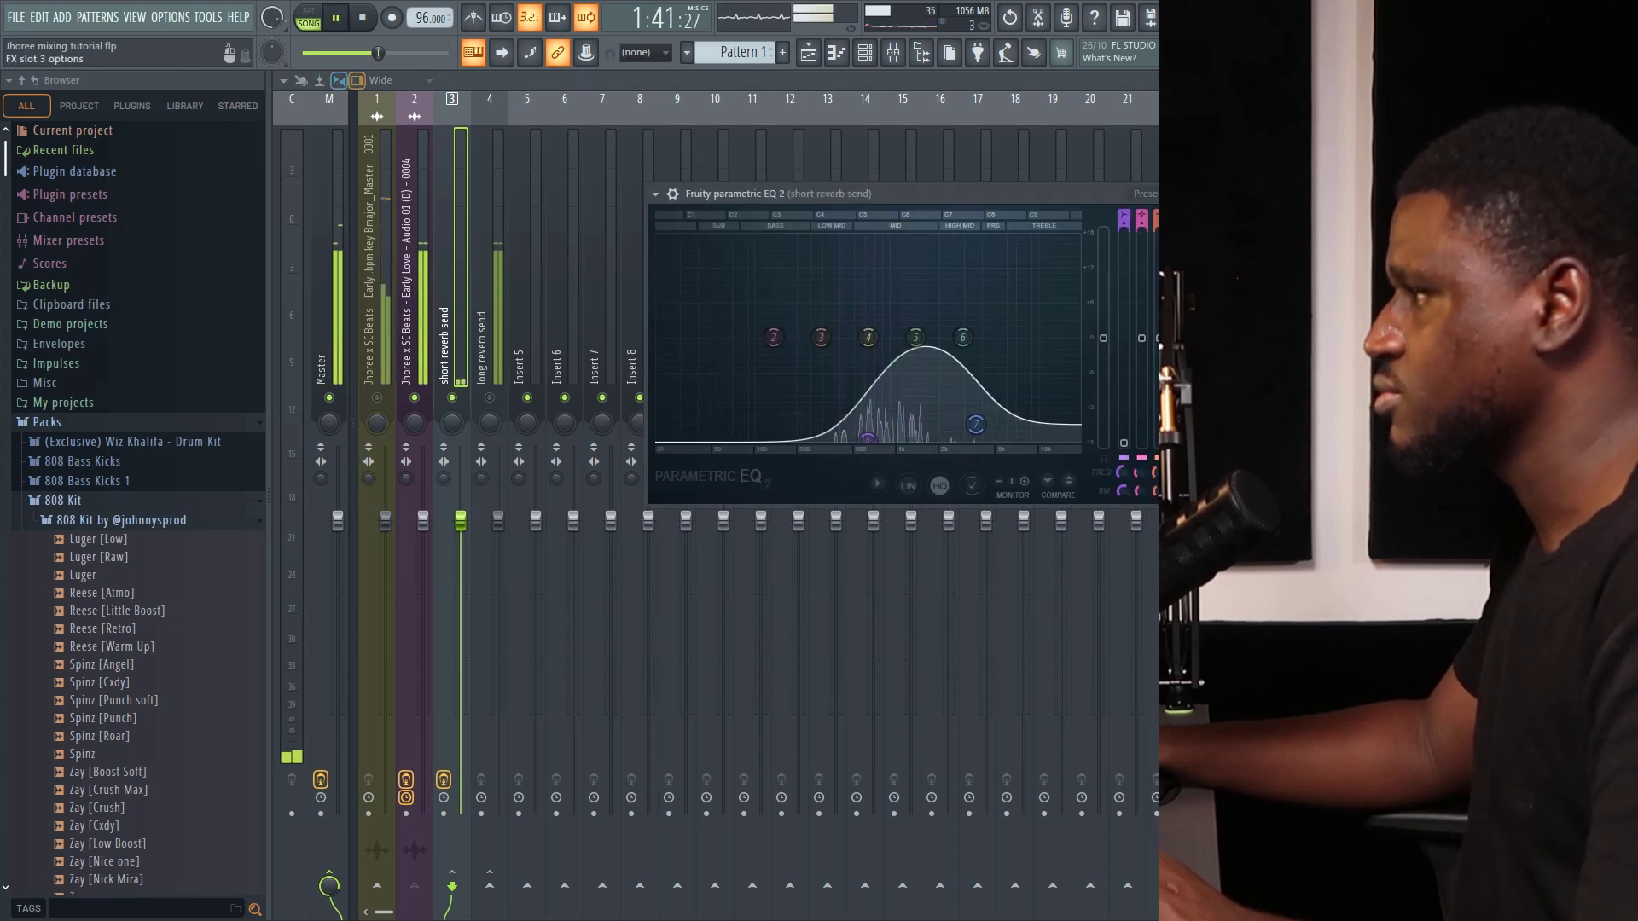
{"action": "left_click_drag", "start_coordinate": [986, 392], "coordinate": [956, 235]}
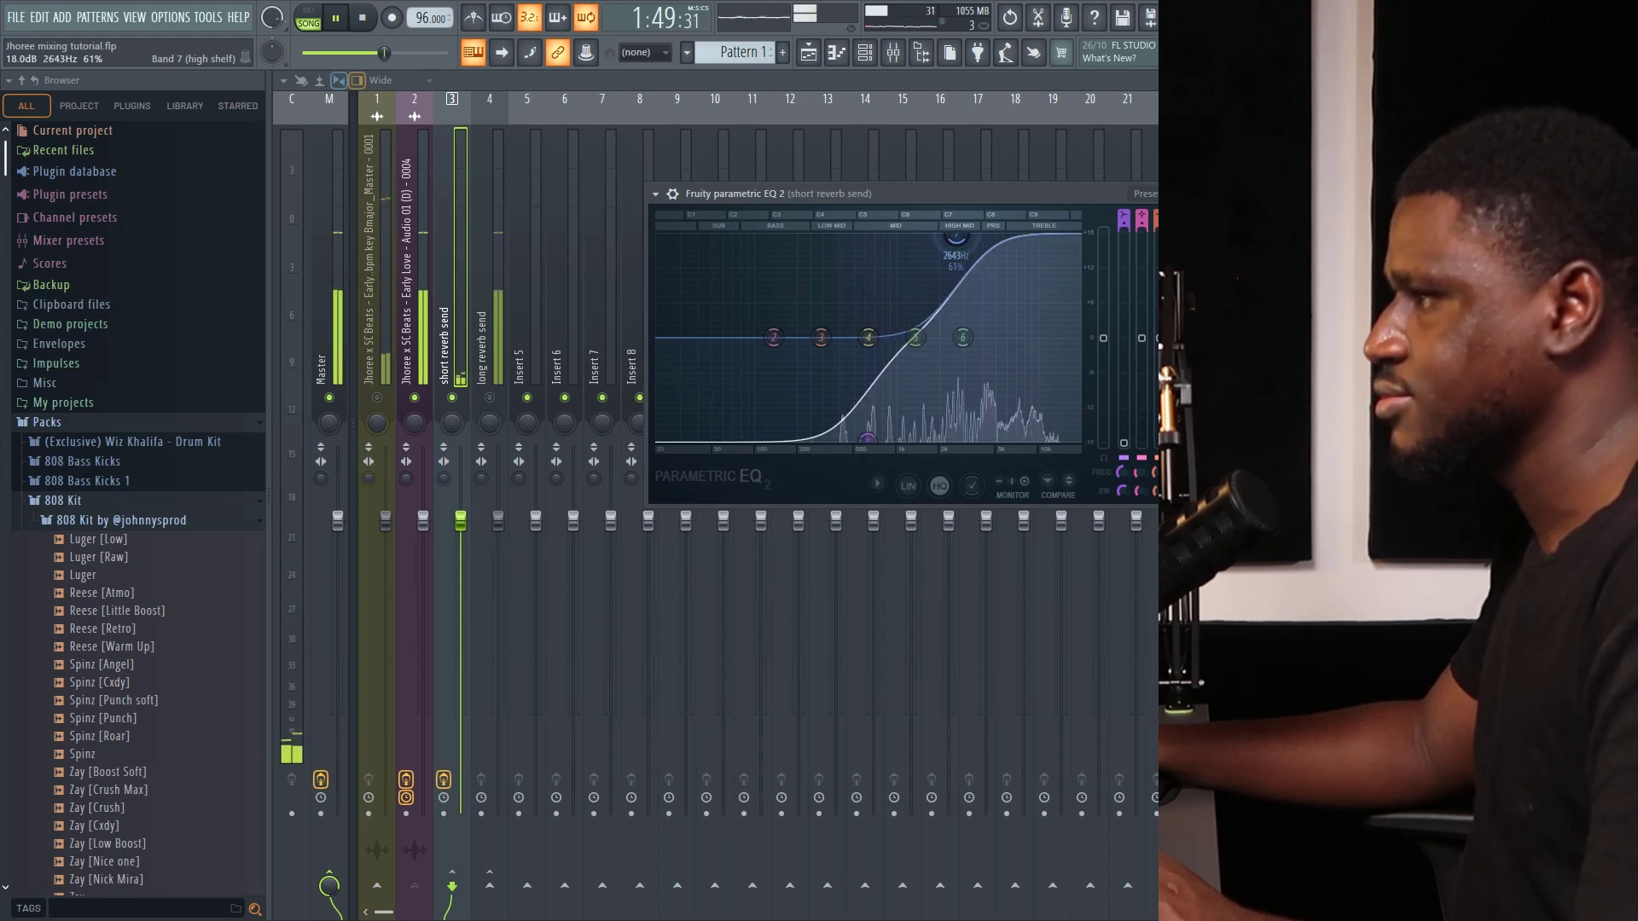
{"action": "mouse_move", "coordinate": [957, 237]}
{"action": "left_mouse_down"}
{"action": "mouse_move", "coordinate": [951, 439]}
{"action": "mouse_move", "coordinate": [960, 297]}
{"action": "mouse_move", "coordinate": [934, 238]}
{"action": "left_mouse_up"}
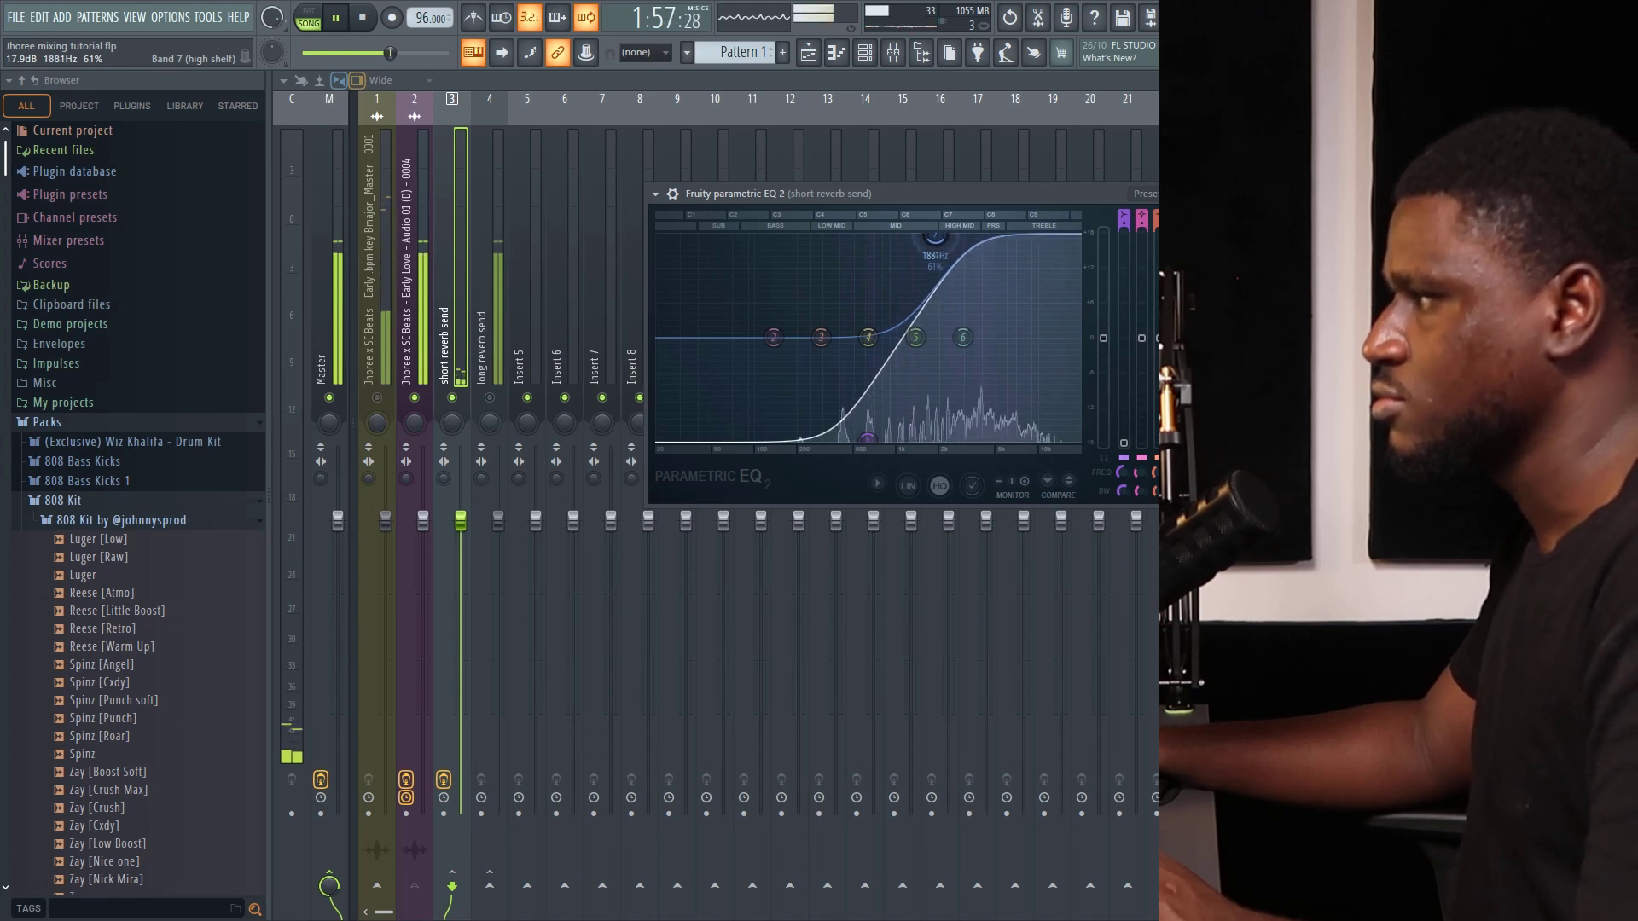
{"action": "key", "text": "space"}
{"action": "left_click_drag", "start_coordinate": [935, 238], "coordinate": [1004, 353]}
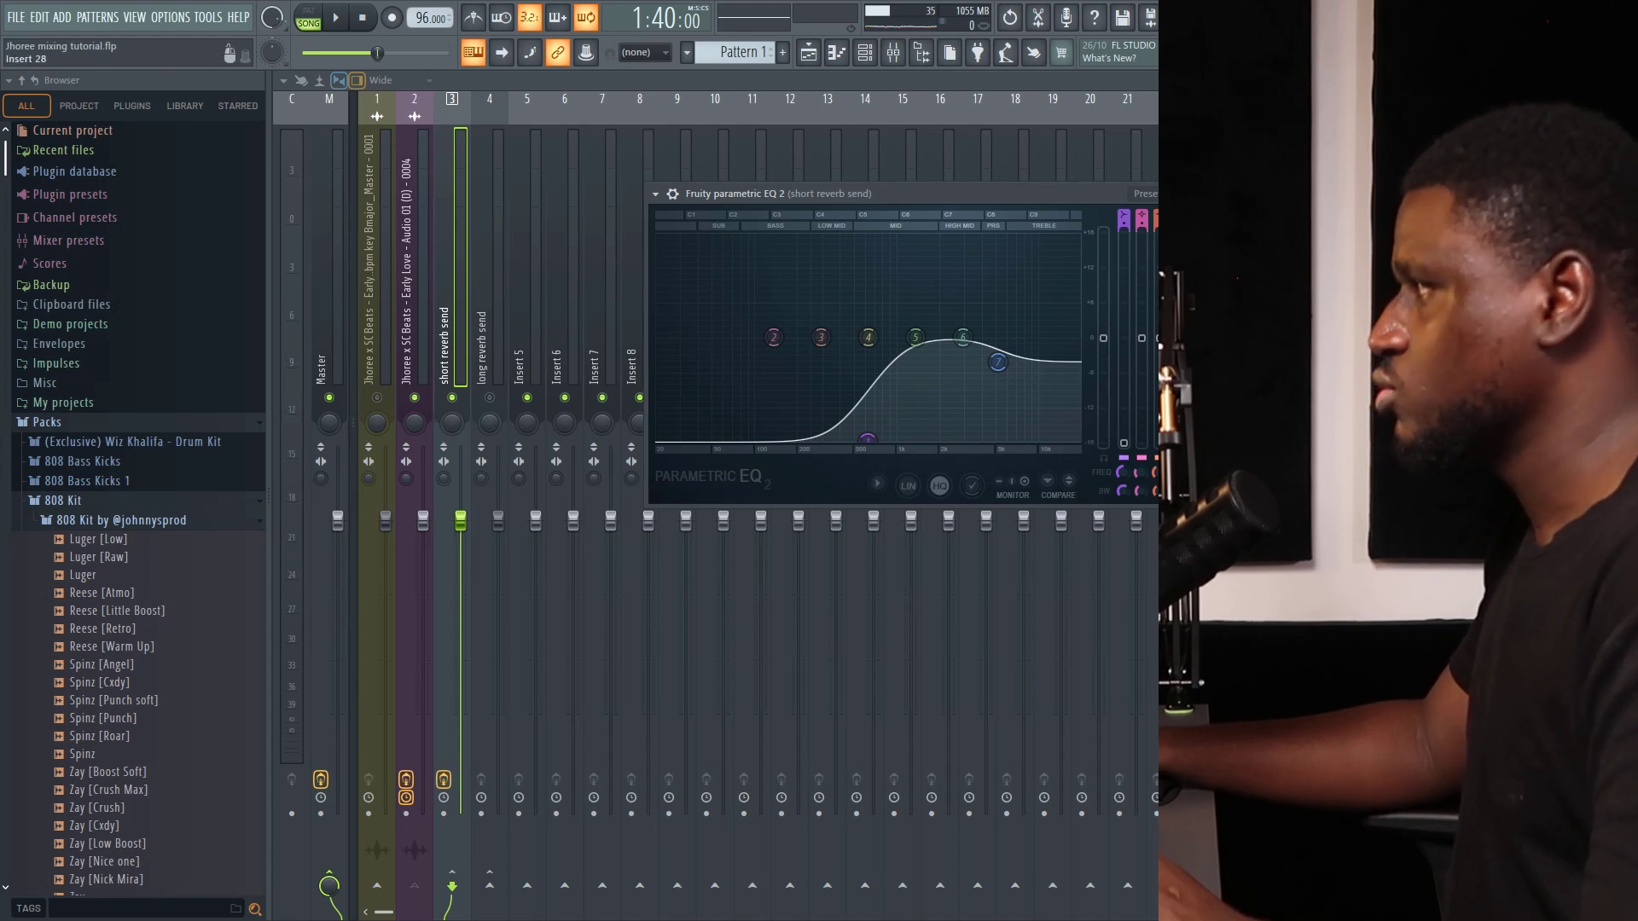
{"action": "left_click", "coordinate": [378, 398]}
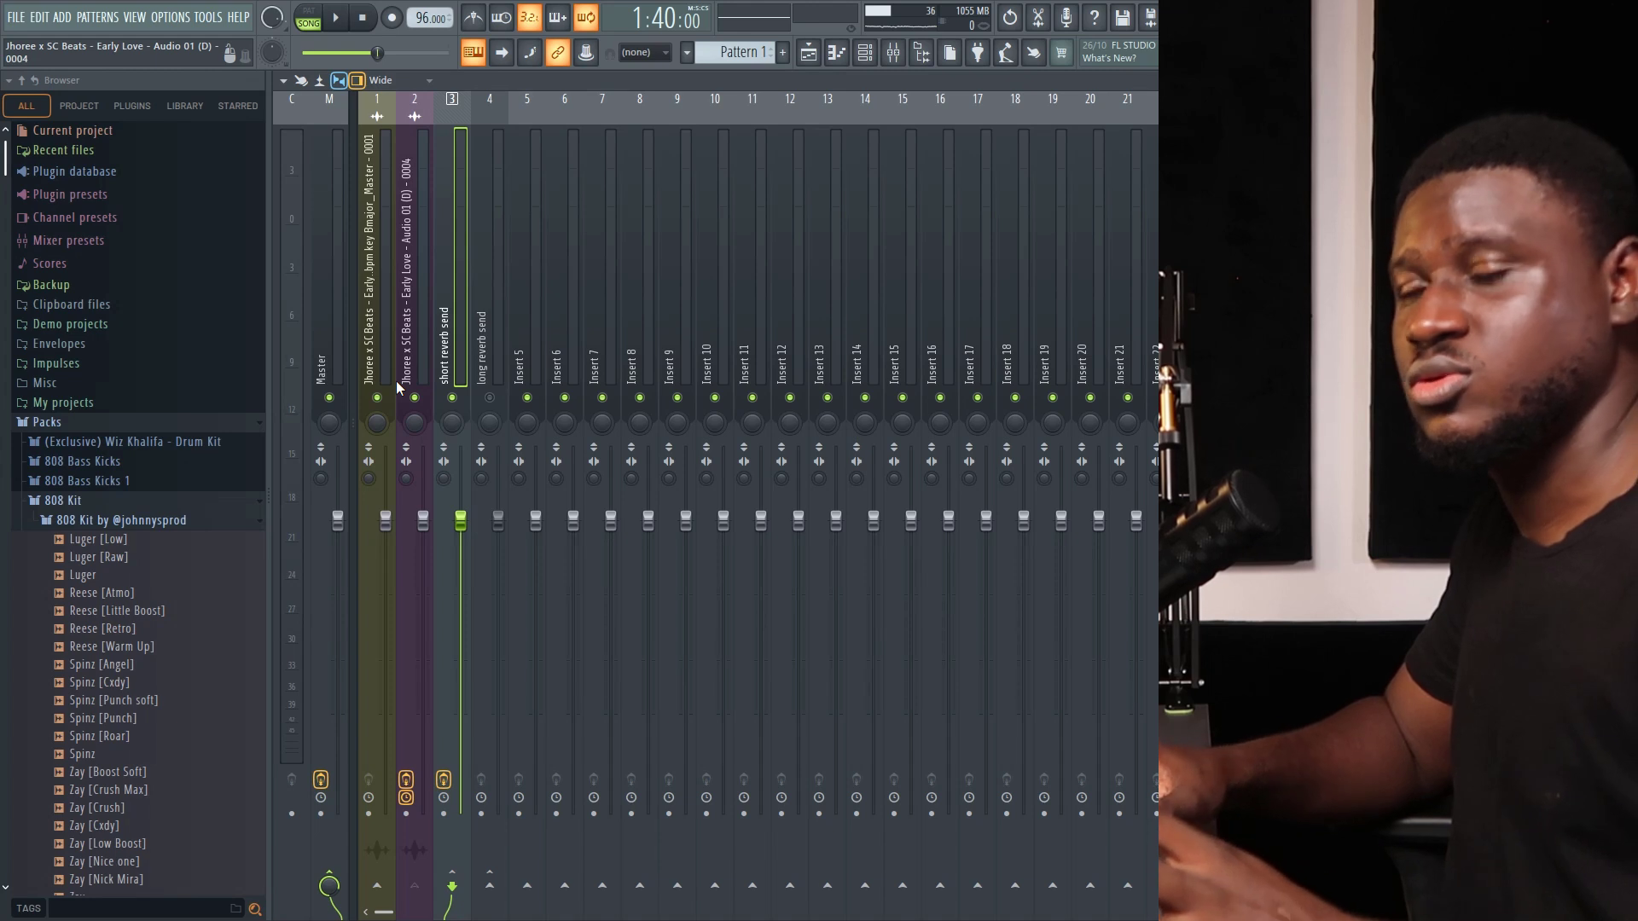
Play the full mix and lower the vocal track's volume fader slightly.
{"action": "key", "text": "space"}
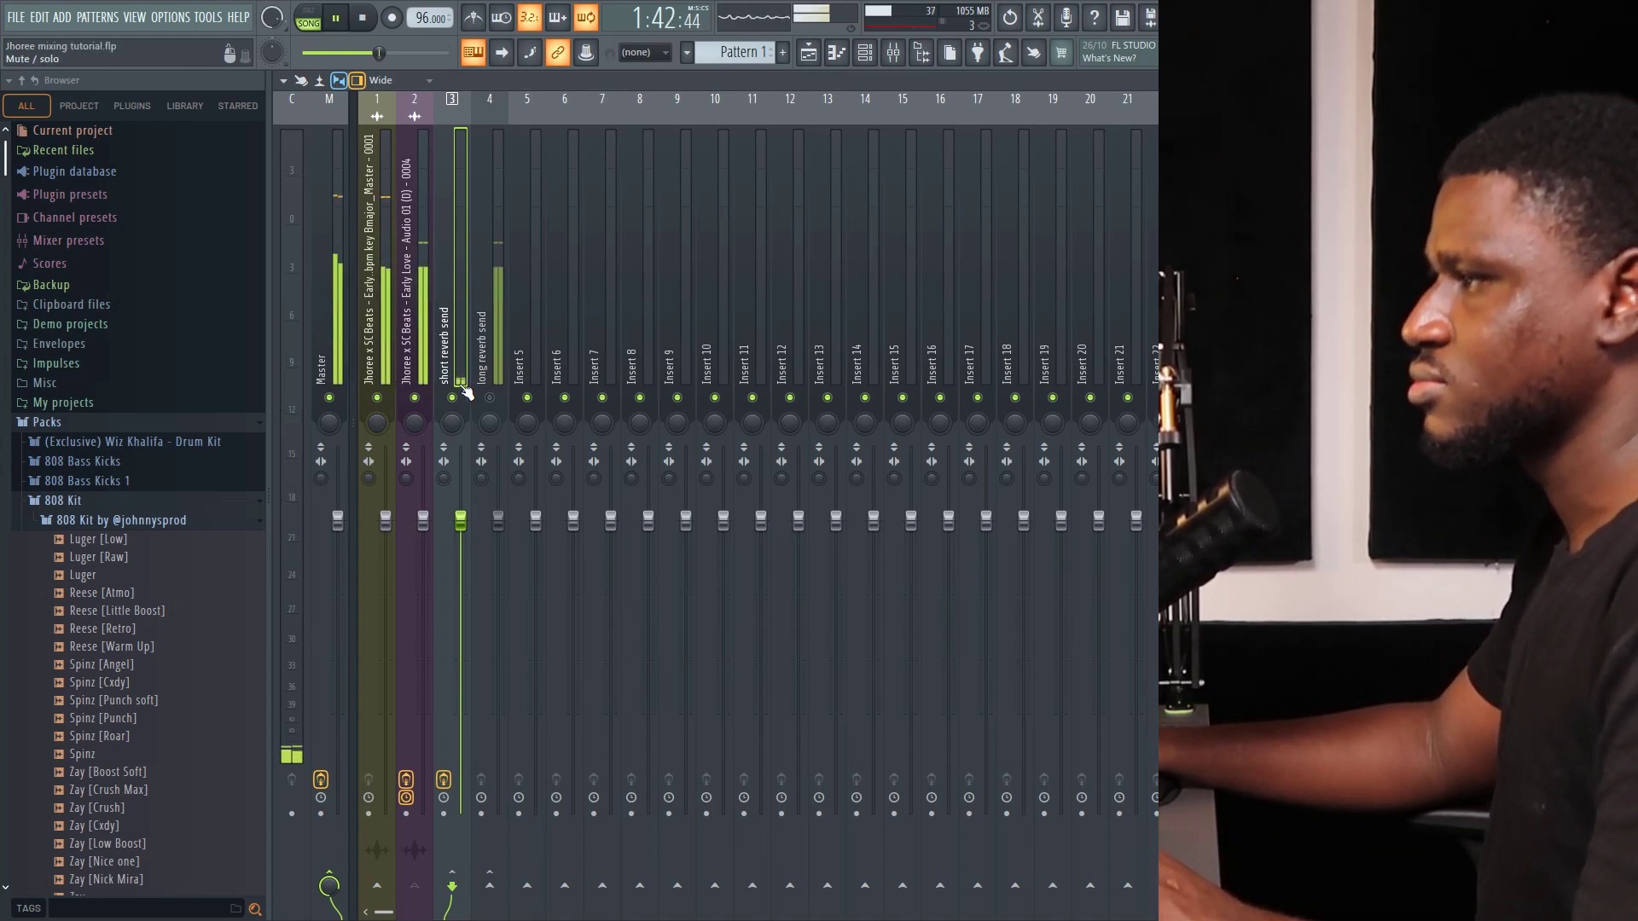
{"action": "left_click_drag", "start_coordinate": [463, 522], "coordinate": [423, 529]}
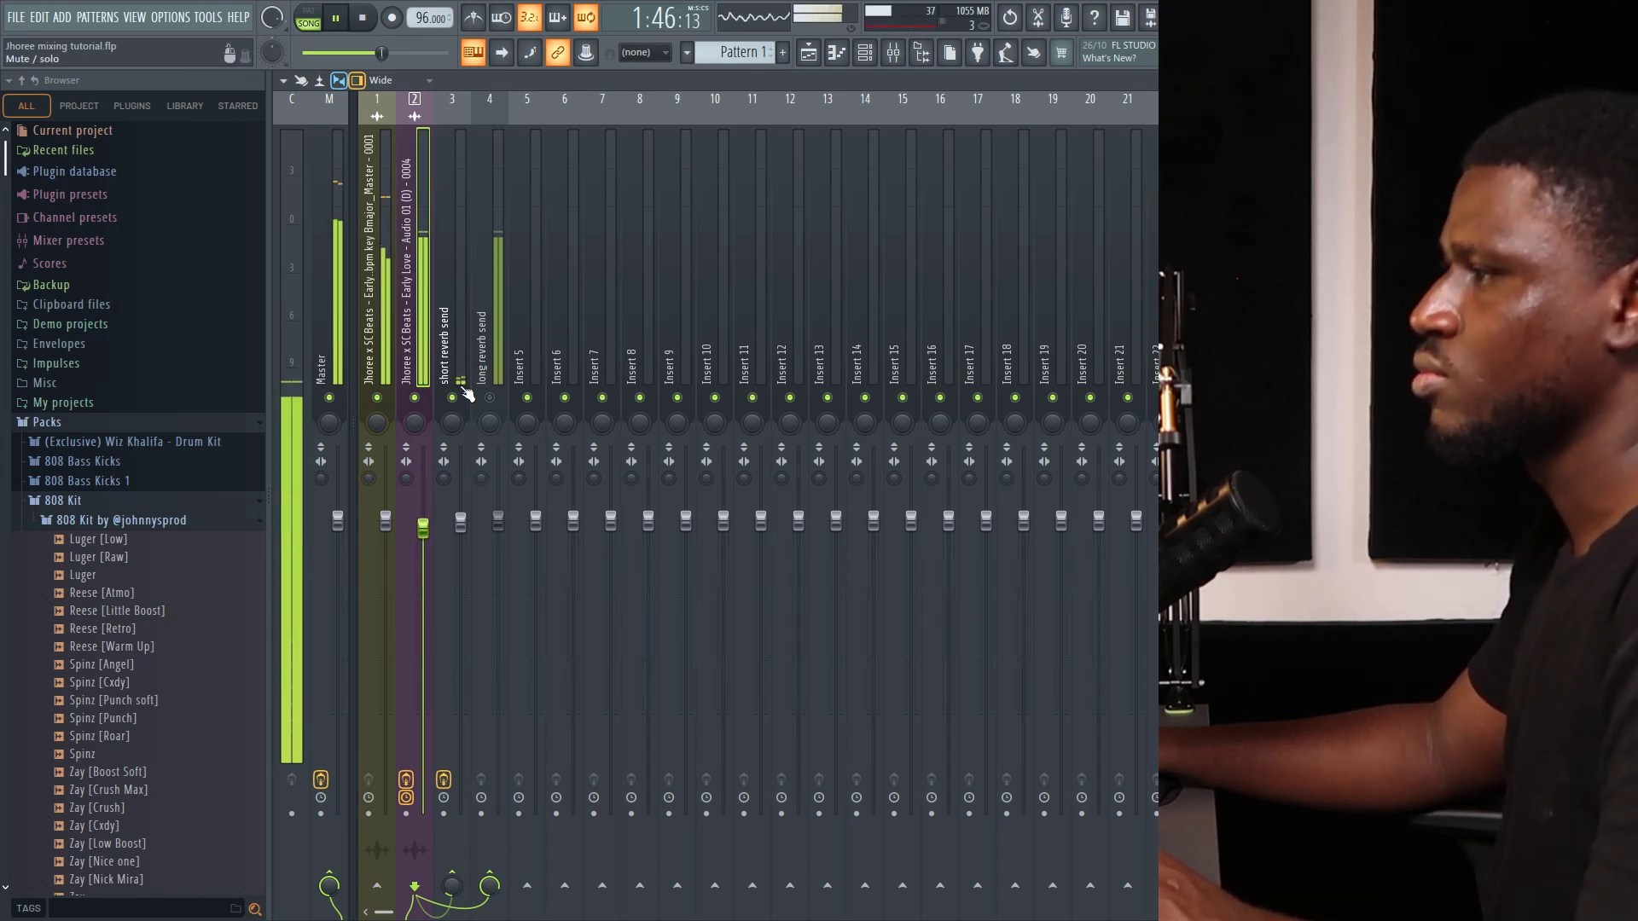
{"action": "key", "text": "space"}
Load Fruity Reeverb 2 on the long reverb send.
{"action": "left_click", "coordinate": [450, 366]}
{"action": "left_click", "coordinate": [481, 367]}
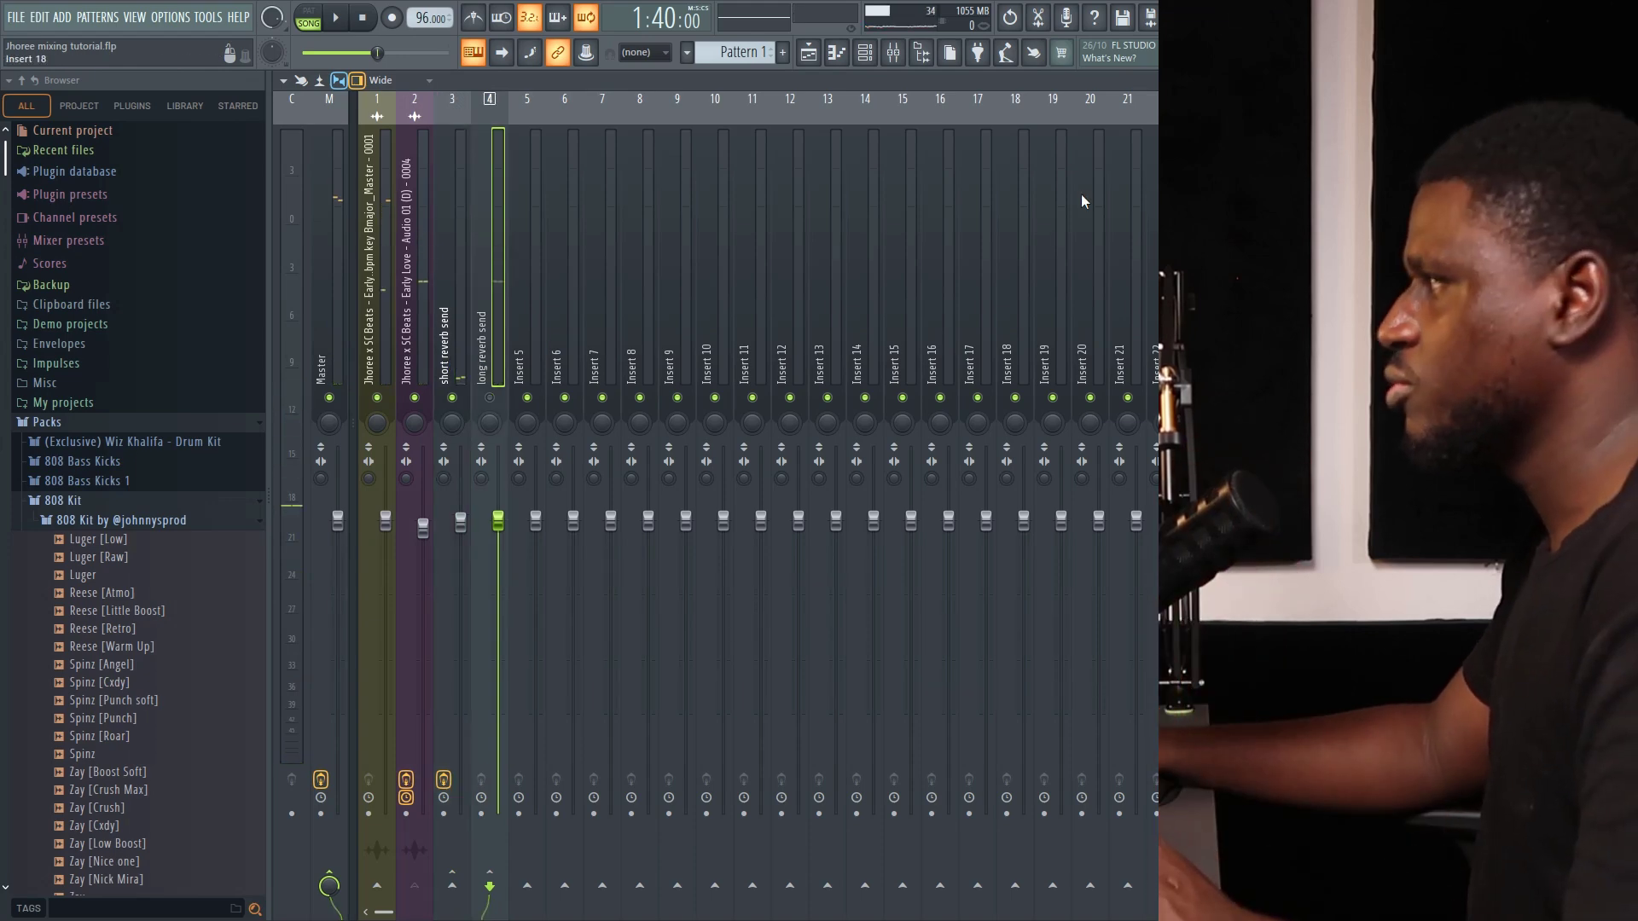
{"action": "left_click", "coordinate": [1409, 130]}
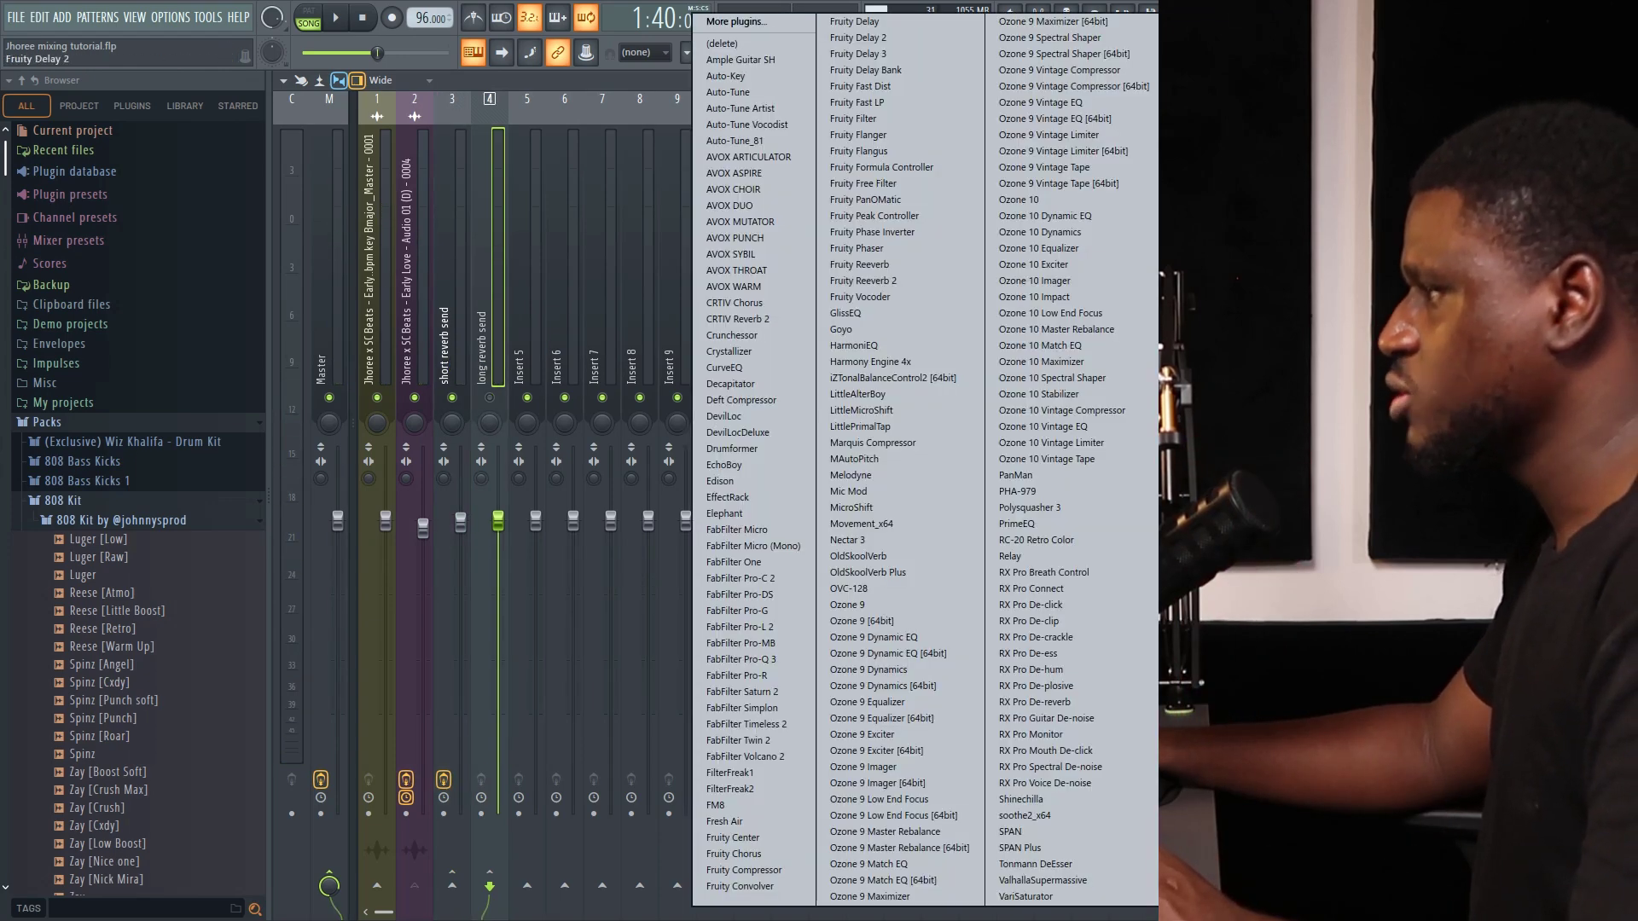
{"action": "left_click", "coordinate": [859, 280]}
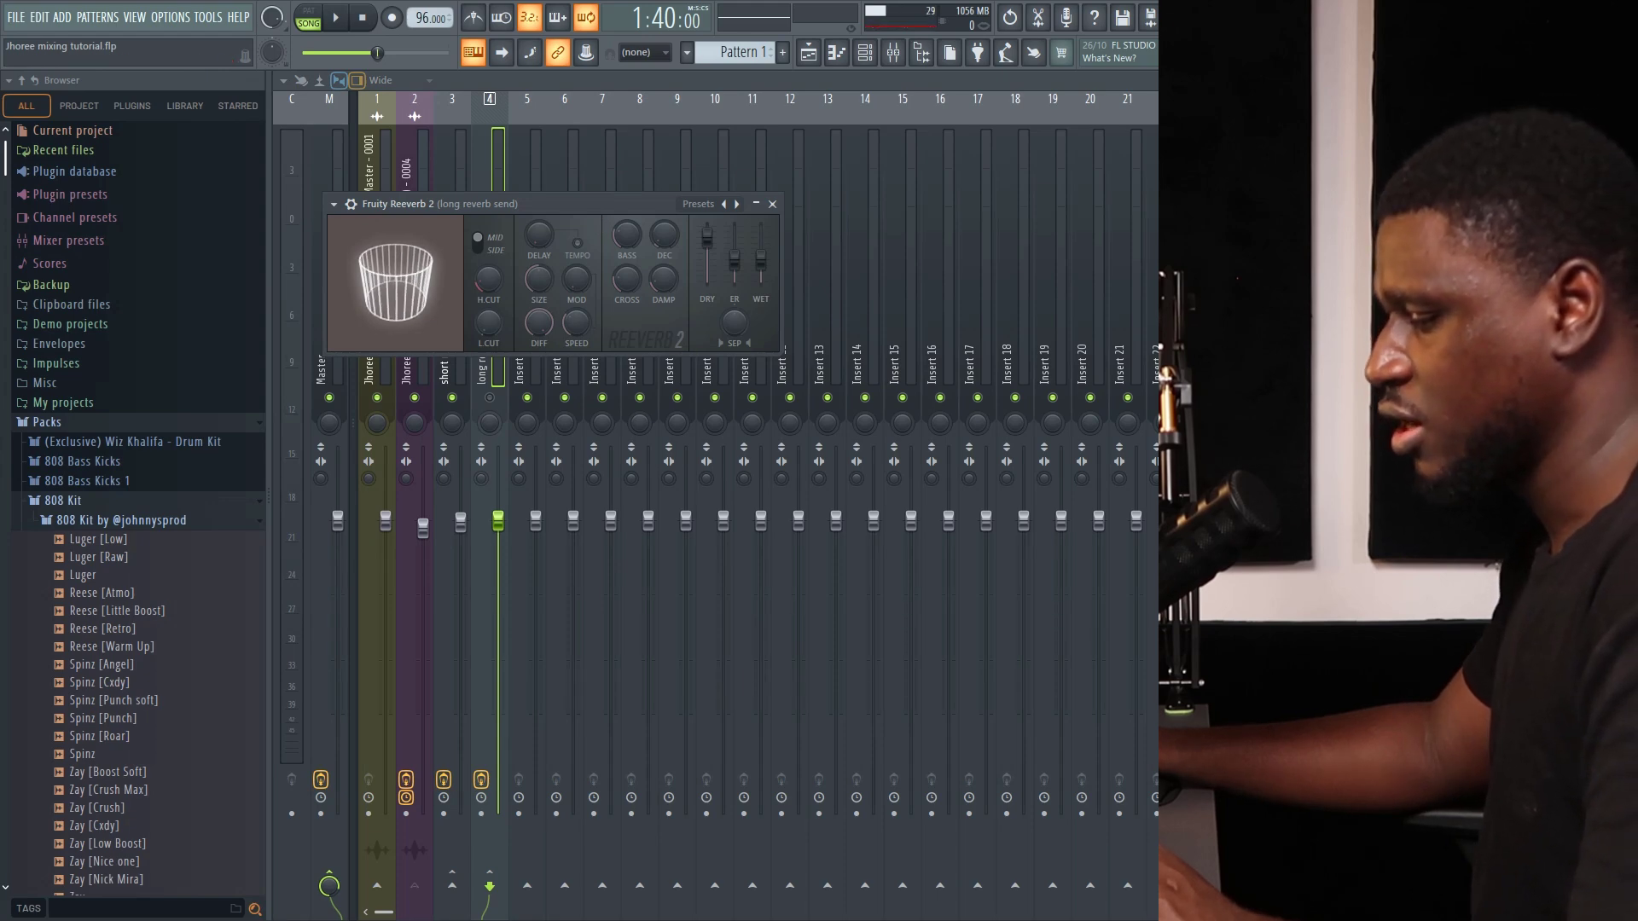
Consult the Hall times in the browser's reverb calculator and, back in FL Studio, set the long reverb's decay to 4.9 sec and raise its pre-delay.
{"action": "key", "text": "alt+Tab"}
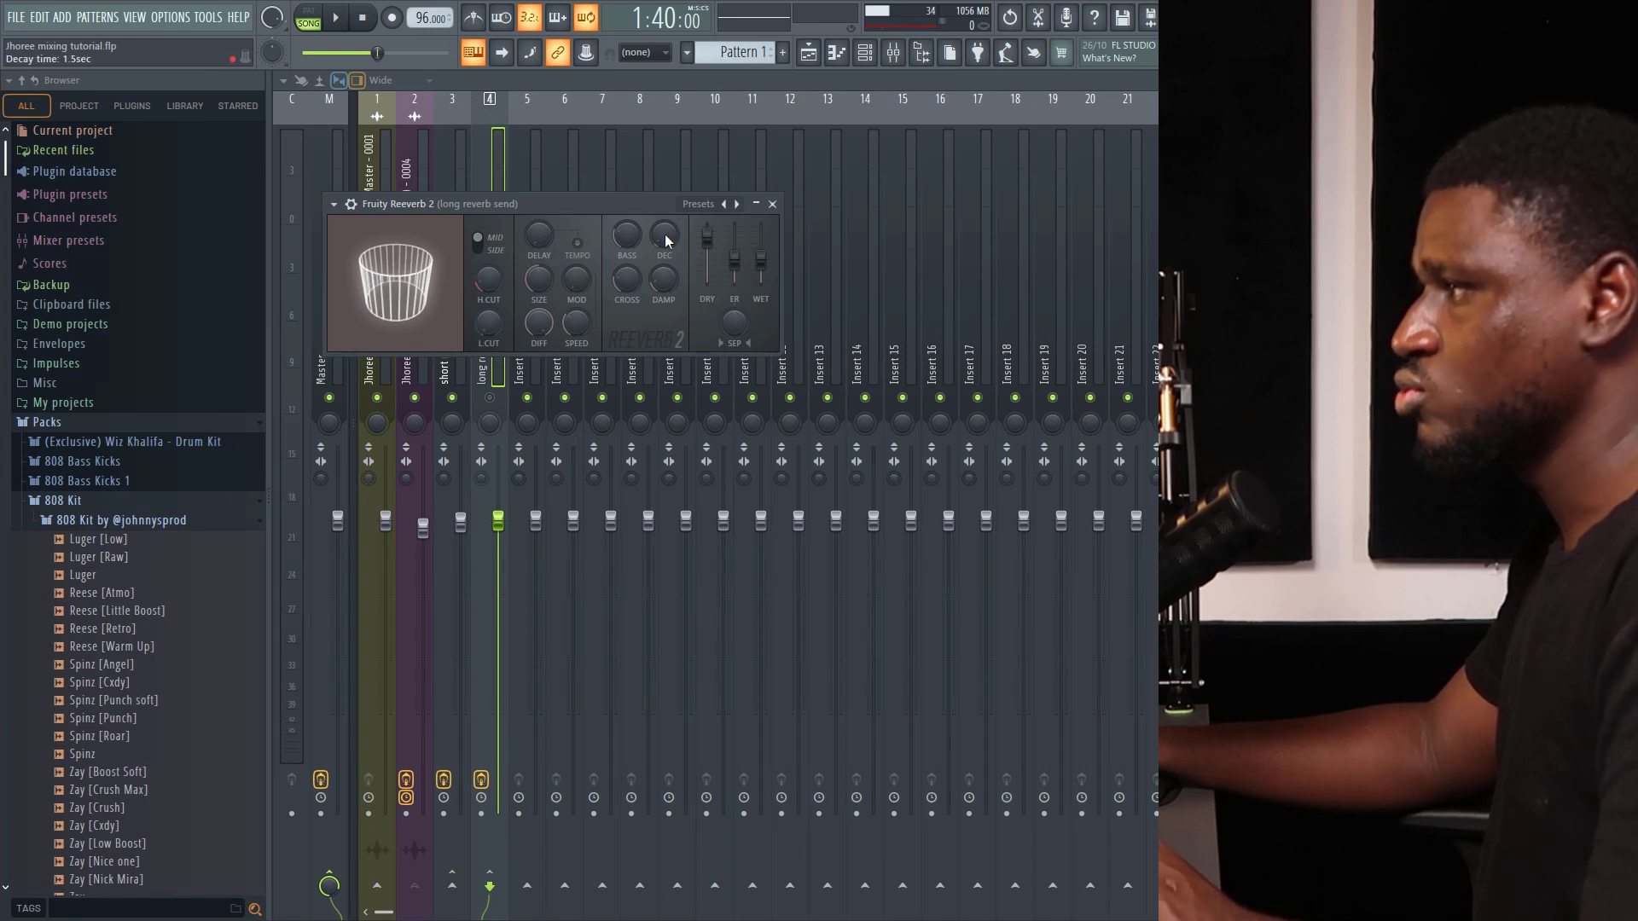
{"action": "left_click_drag", "start_coordinate": [666, 236], "coordinate": [665, 220]}
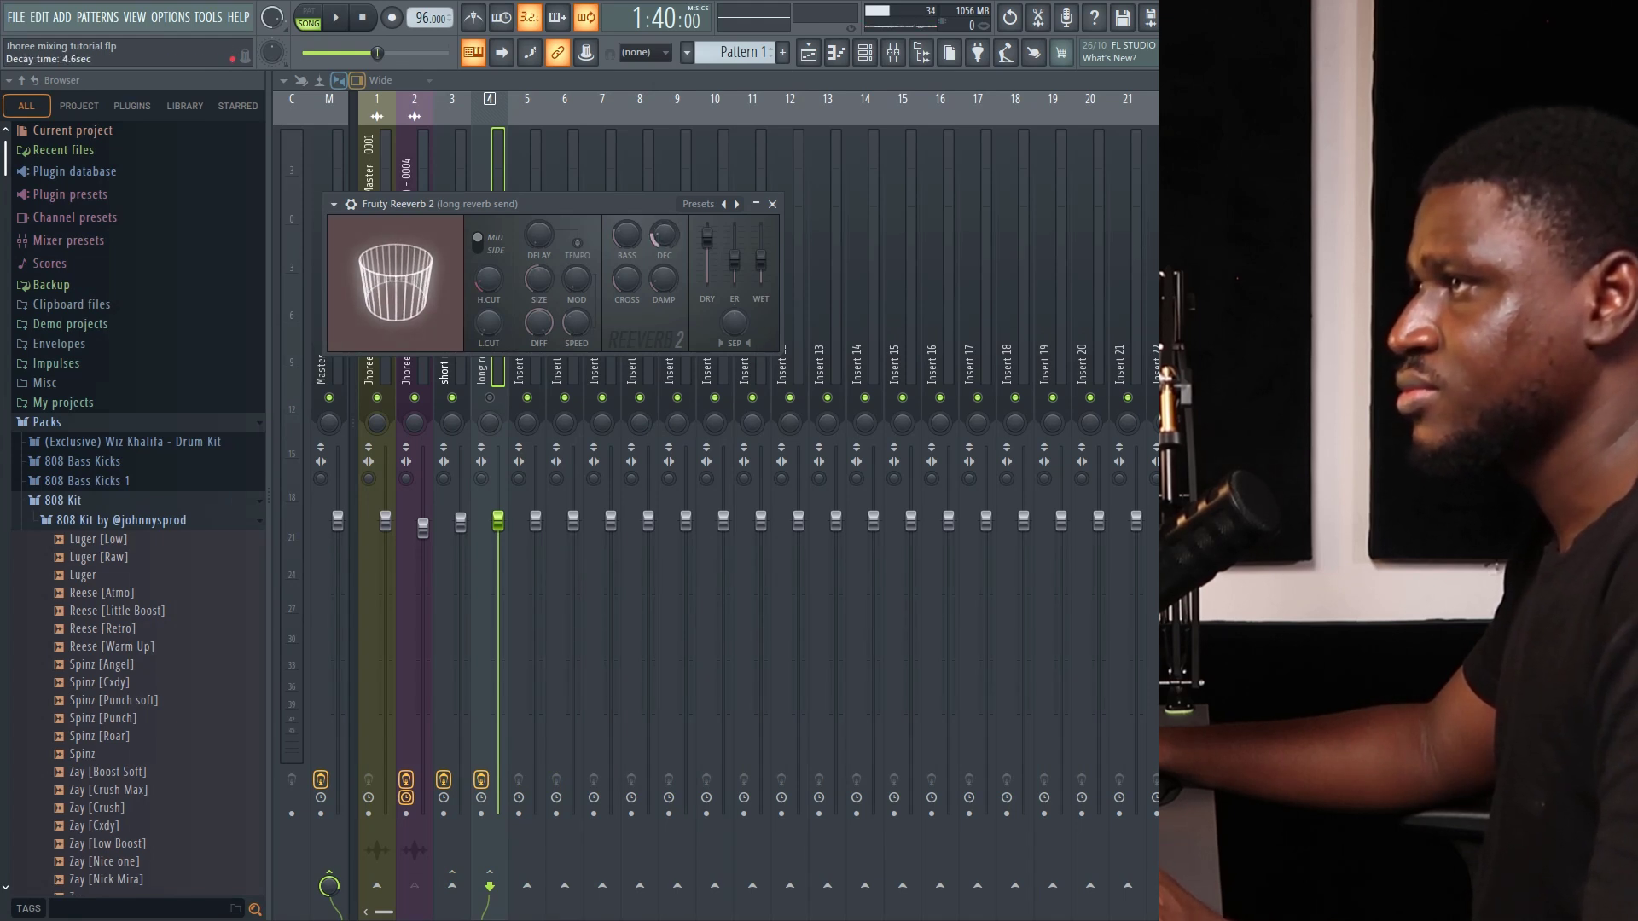
{"action": "left_click_drag", "start_coordinate": [542, 236], "coordinate": [543, 227]}
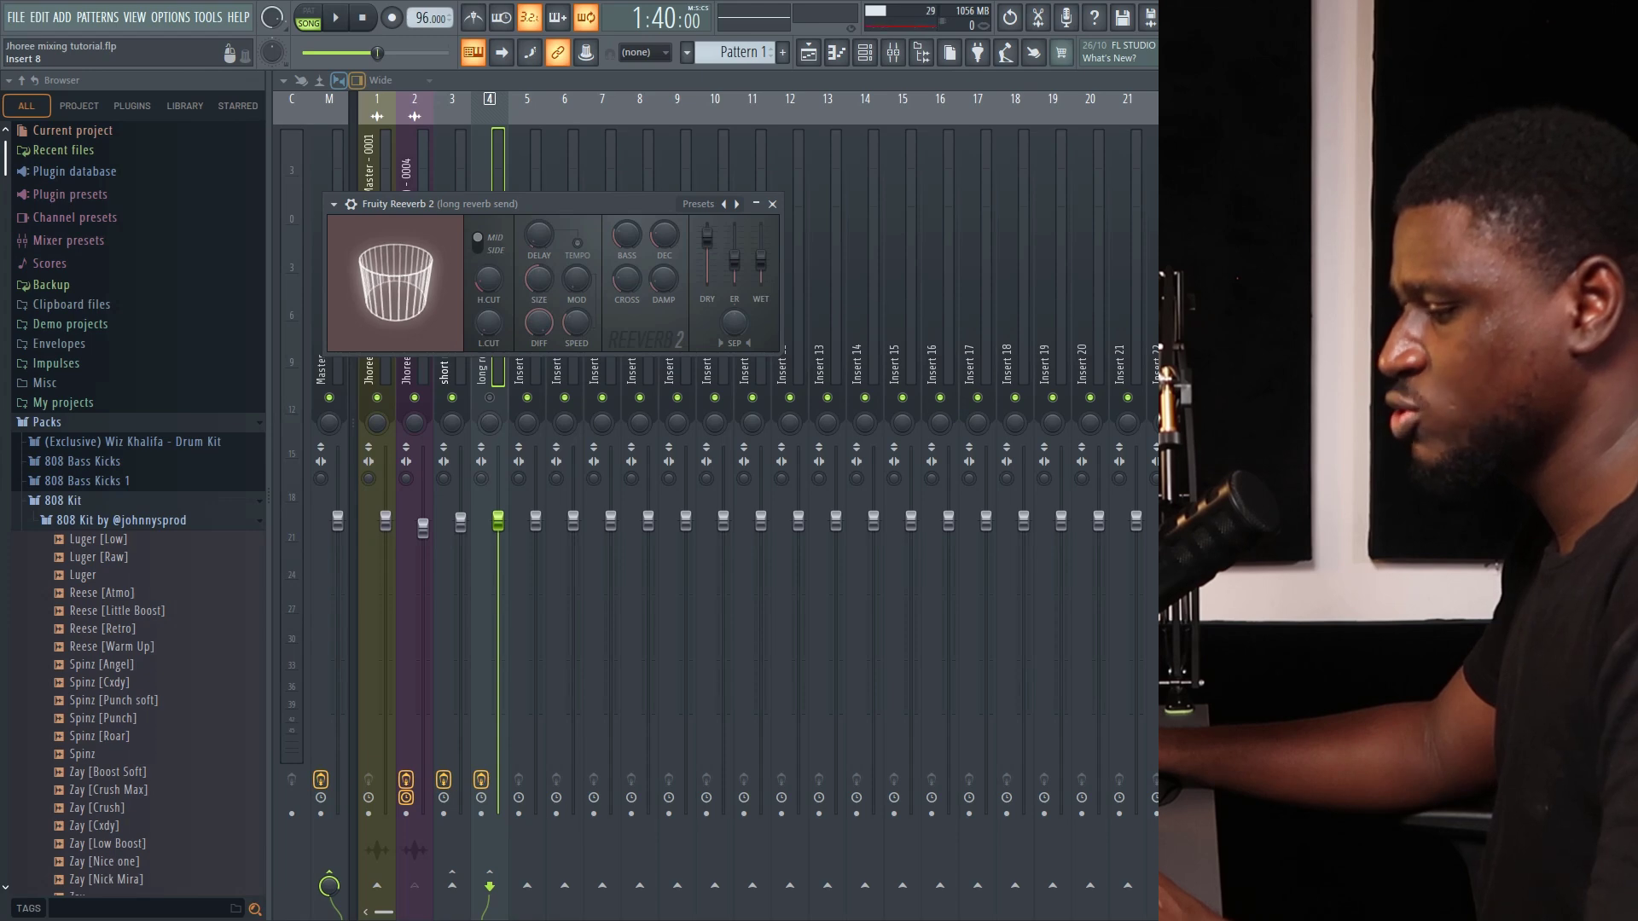
{"action": "key", "text": "alt+Tab"}
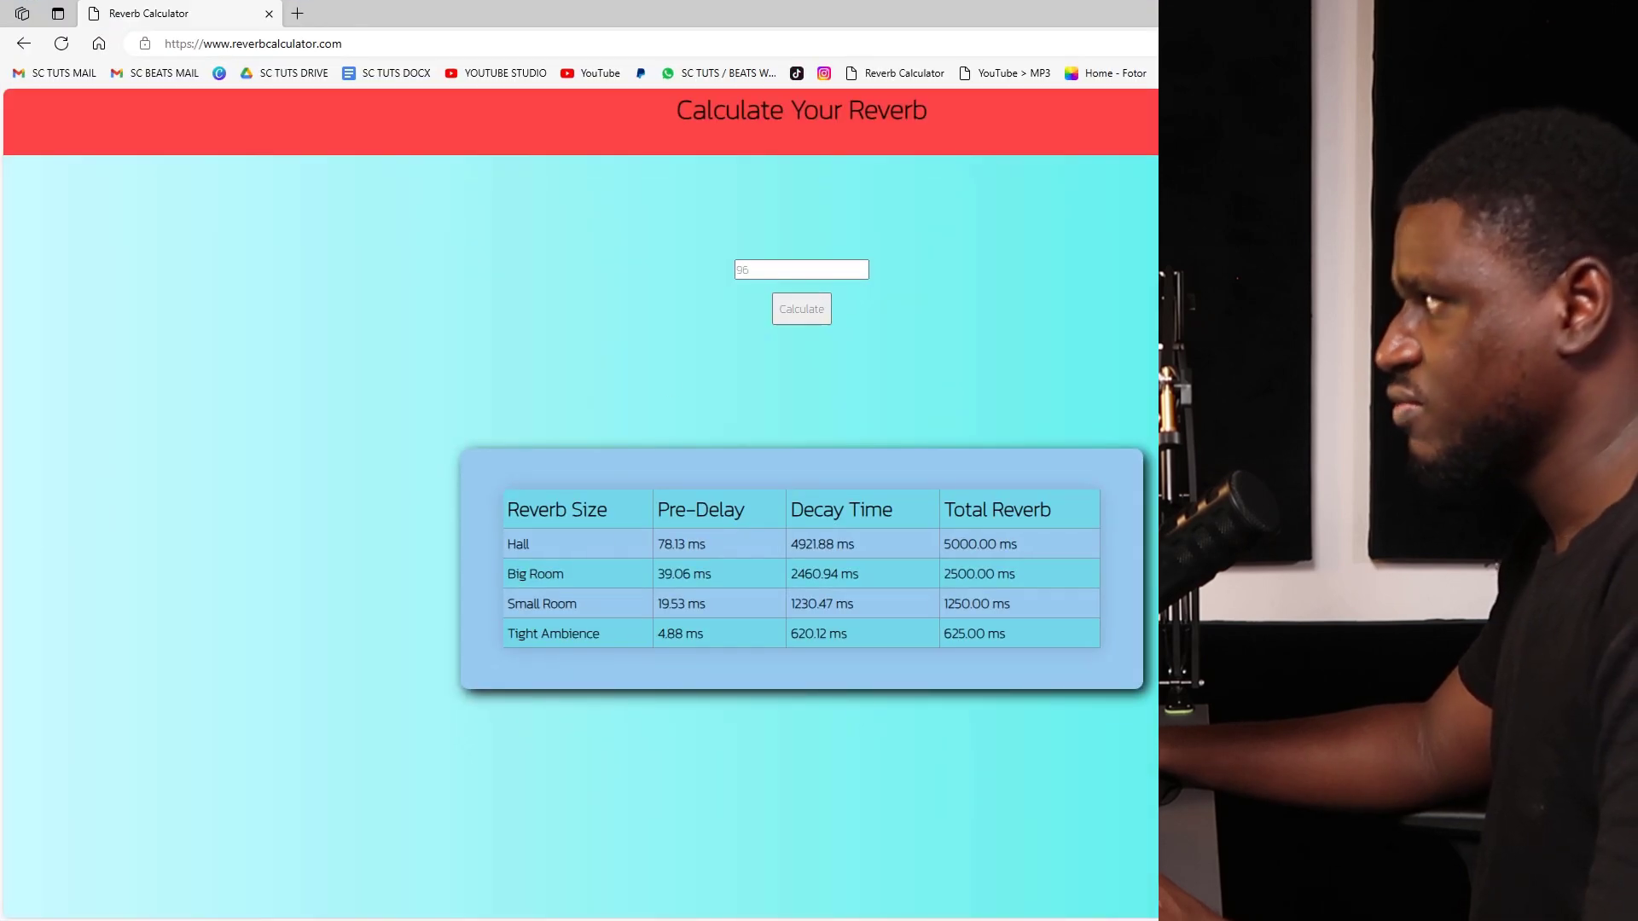
{"action": "key", "text": "alt+Tab"}
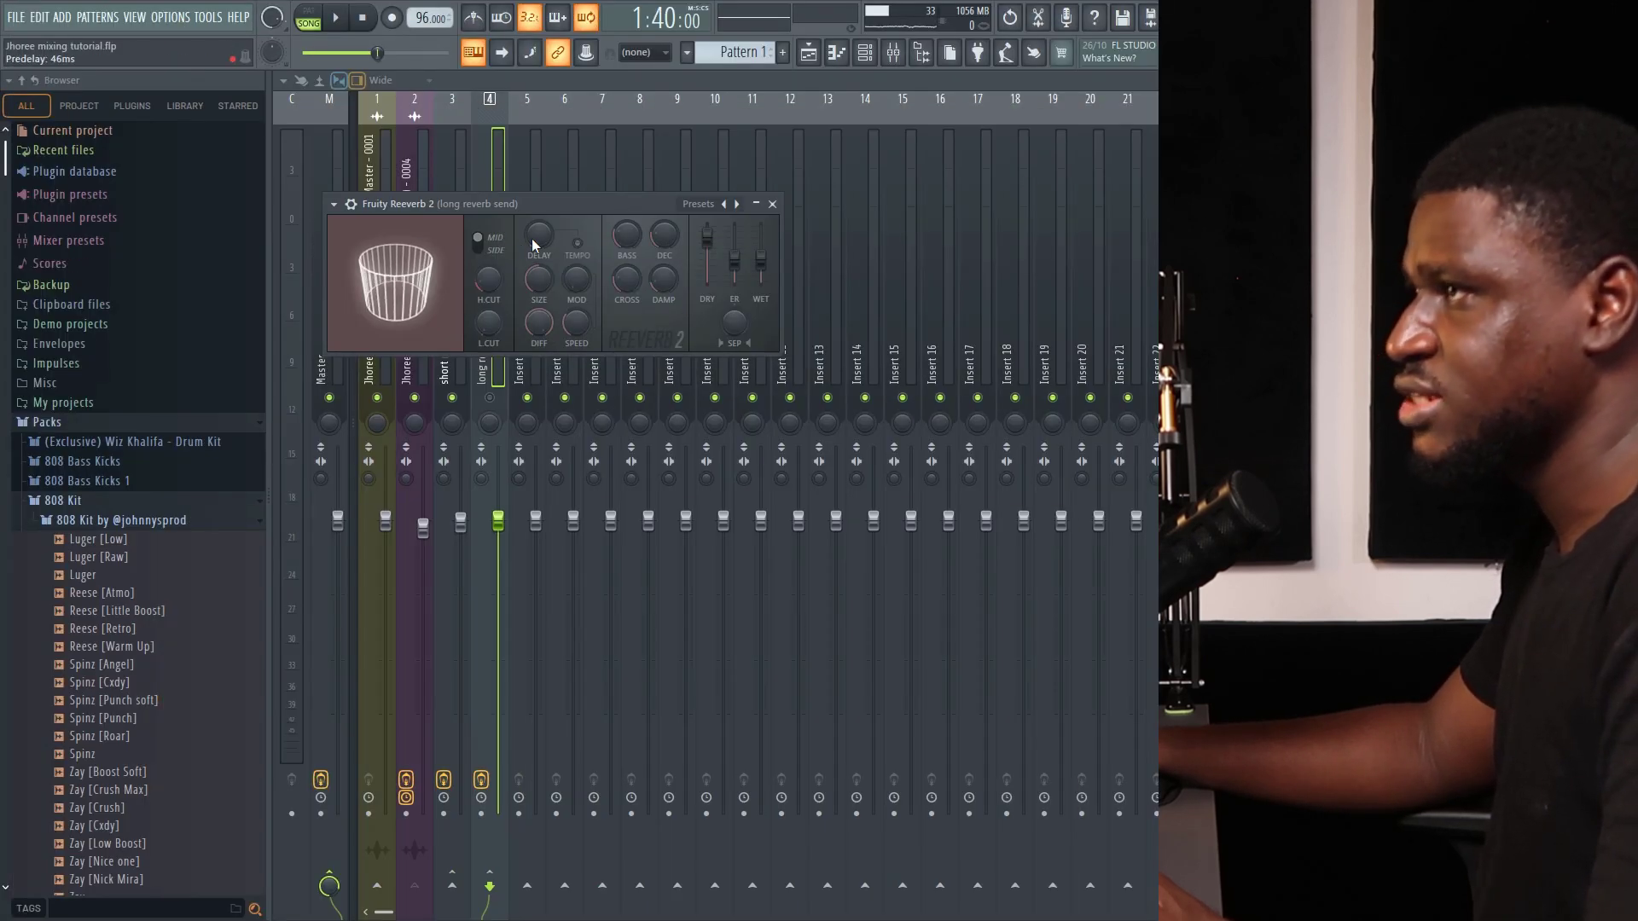
{"action": "left_click_drag", "start_coordinate": [538, 236], "coordinate": [538, 230]}
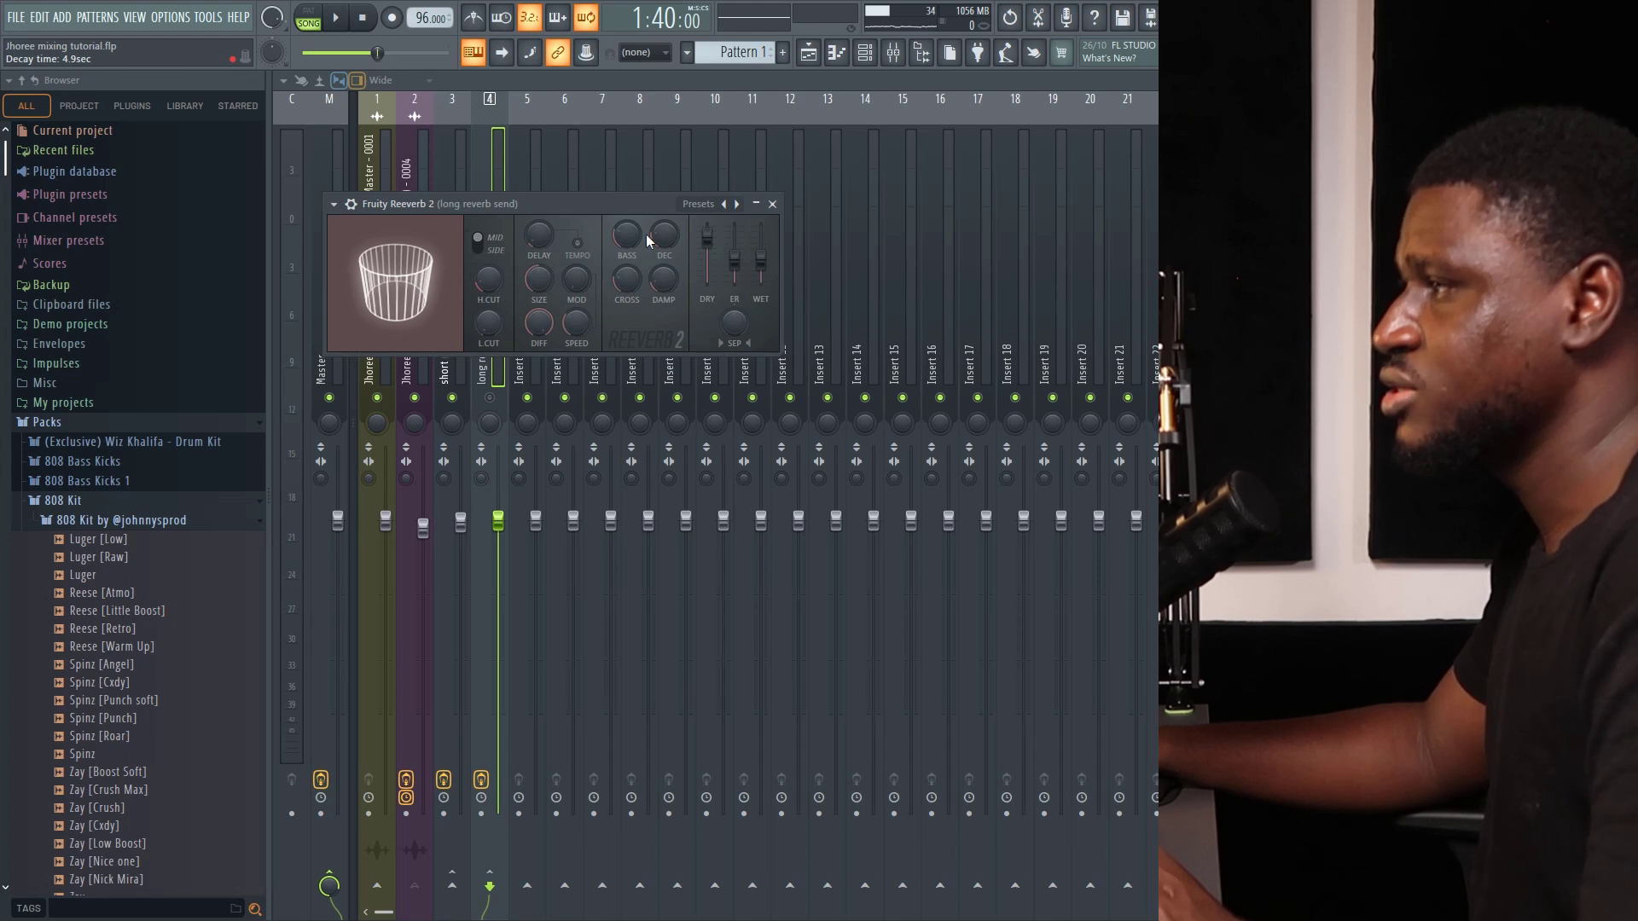
Enlarge the long reverb's room size, lower dry and raise wet, and unmute the long send to hear it during playback.
{"action": "left_click_drag", "start_coordinate": [708, 235], "coordinate": [761, 233]}
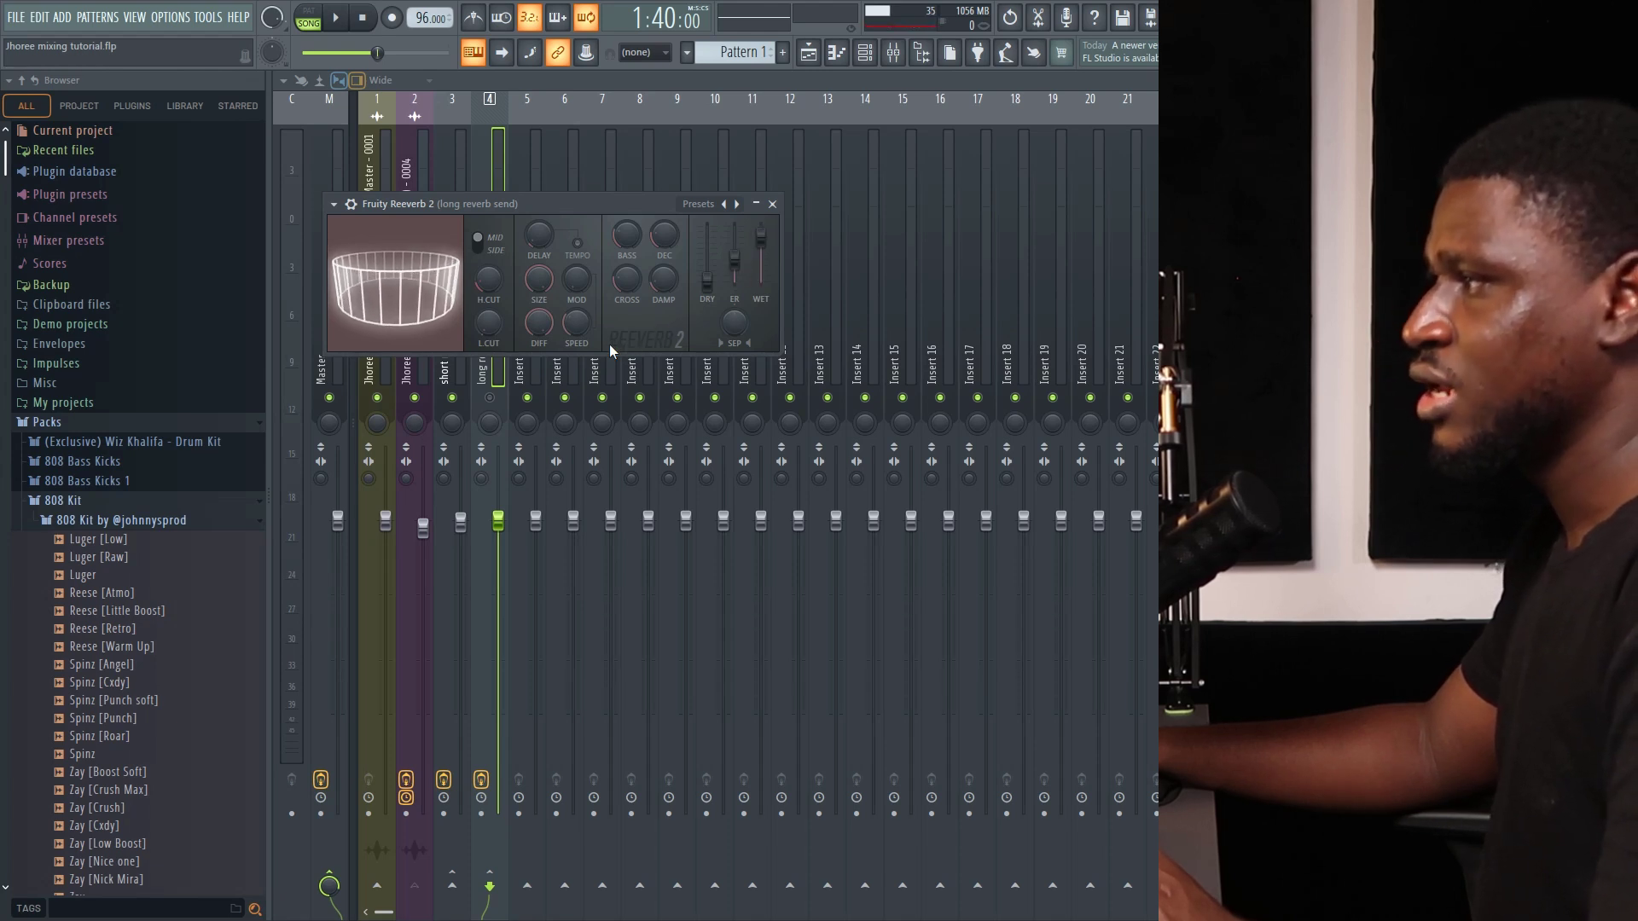
{"action": "left_click", "coordinate": [498, 159]}
{"action": "key", "text": "space"}
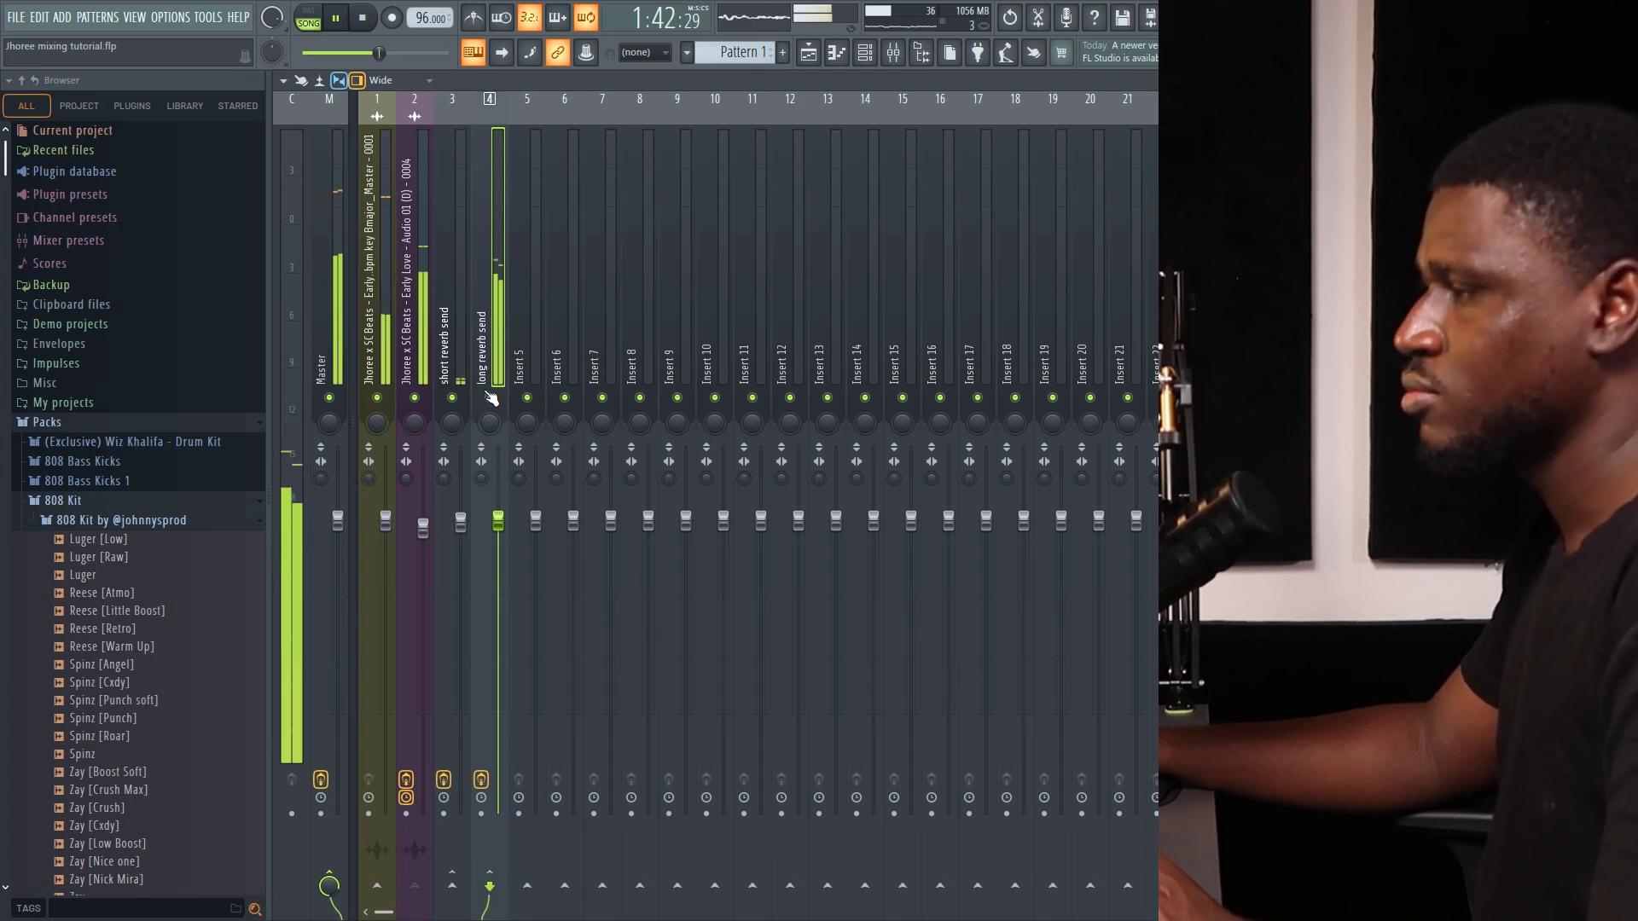
{"action": "key", "text": "space"}
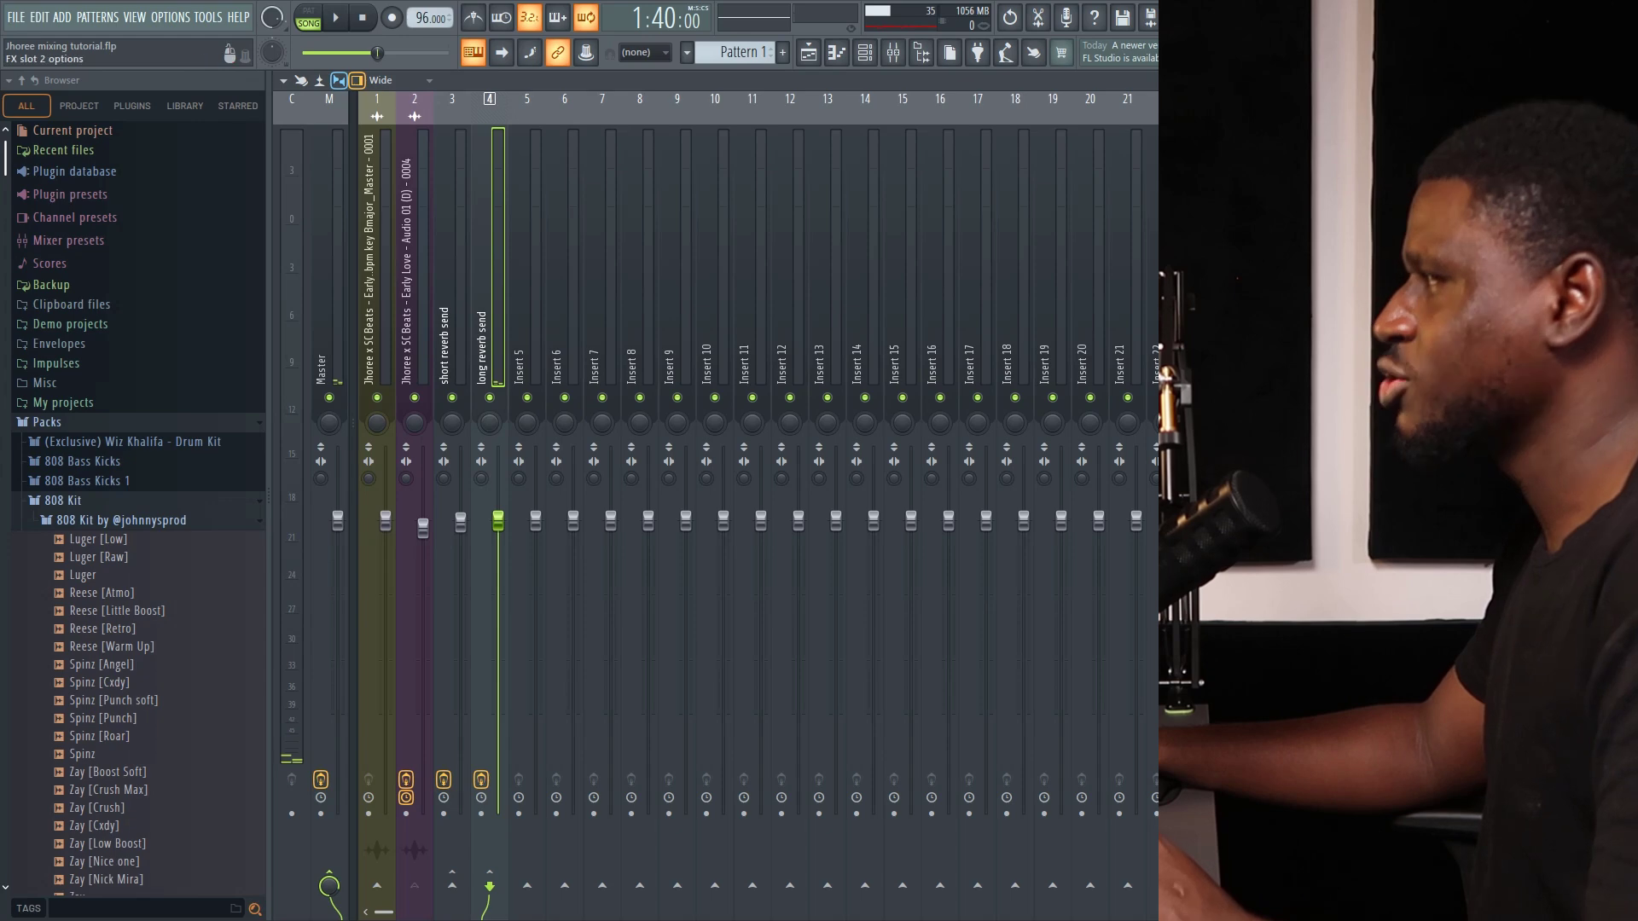
Add Fruity Limiter after the reverb on the long reverb send and switch it to compressor mode.
{"action": "left_click", "coordinate": [978, 163]}
{"action": "mouse_move", "coordinate": [988, 184]}
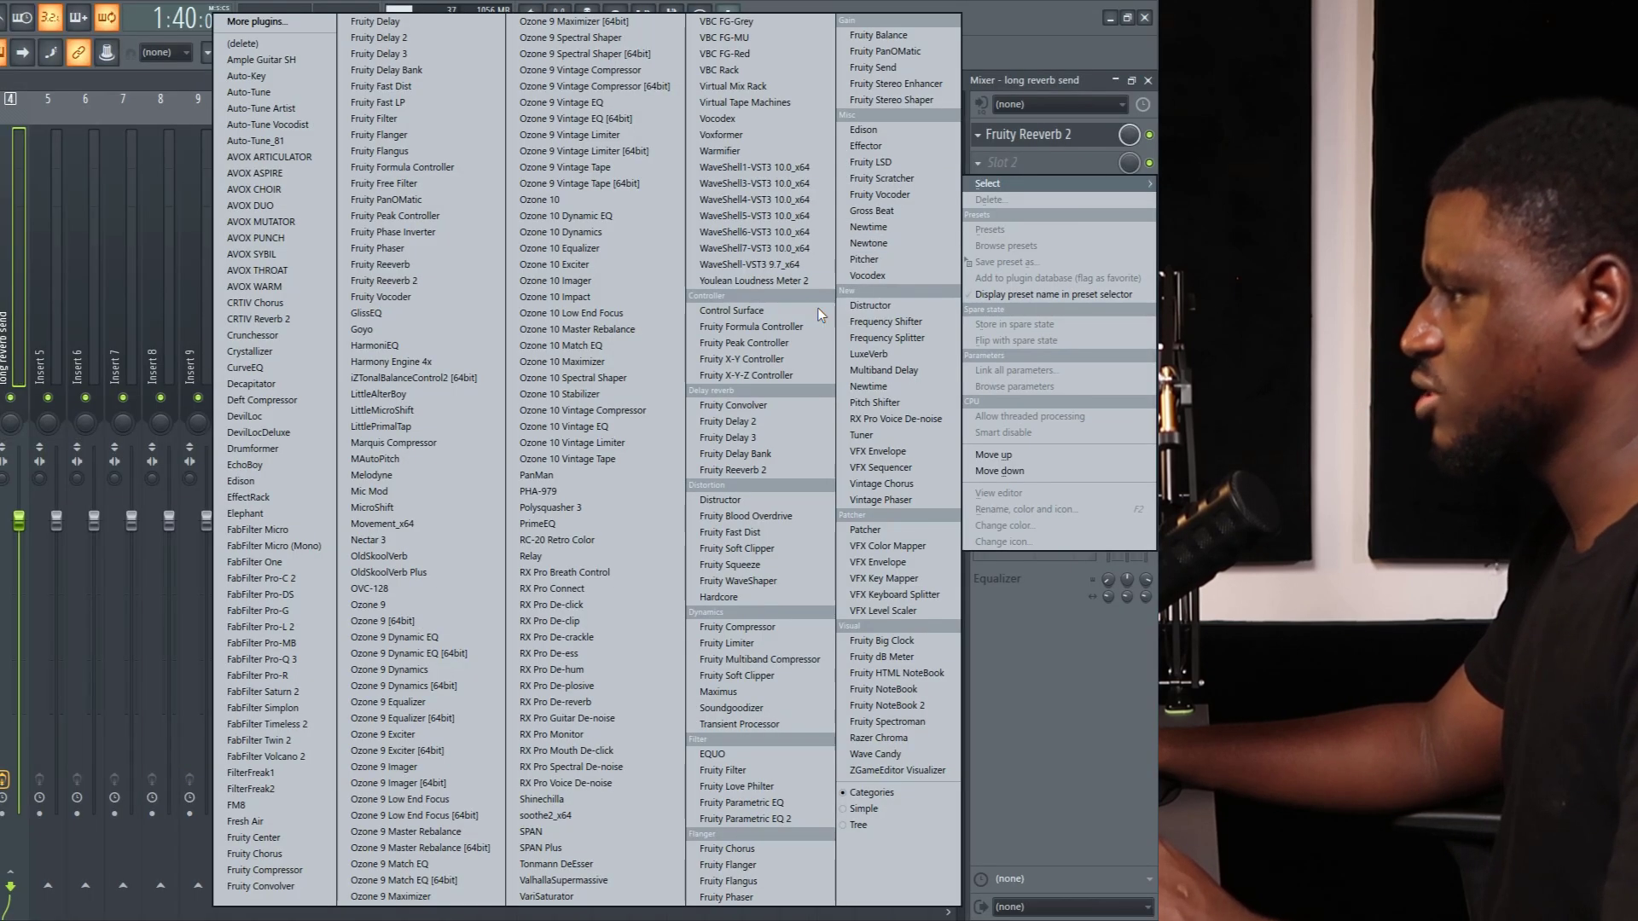
{"action": "left_click", "coordinate": [775, 645]}
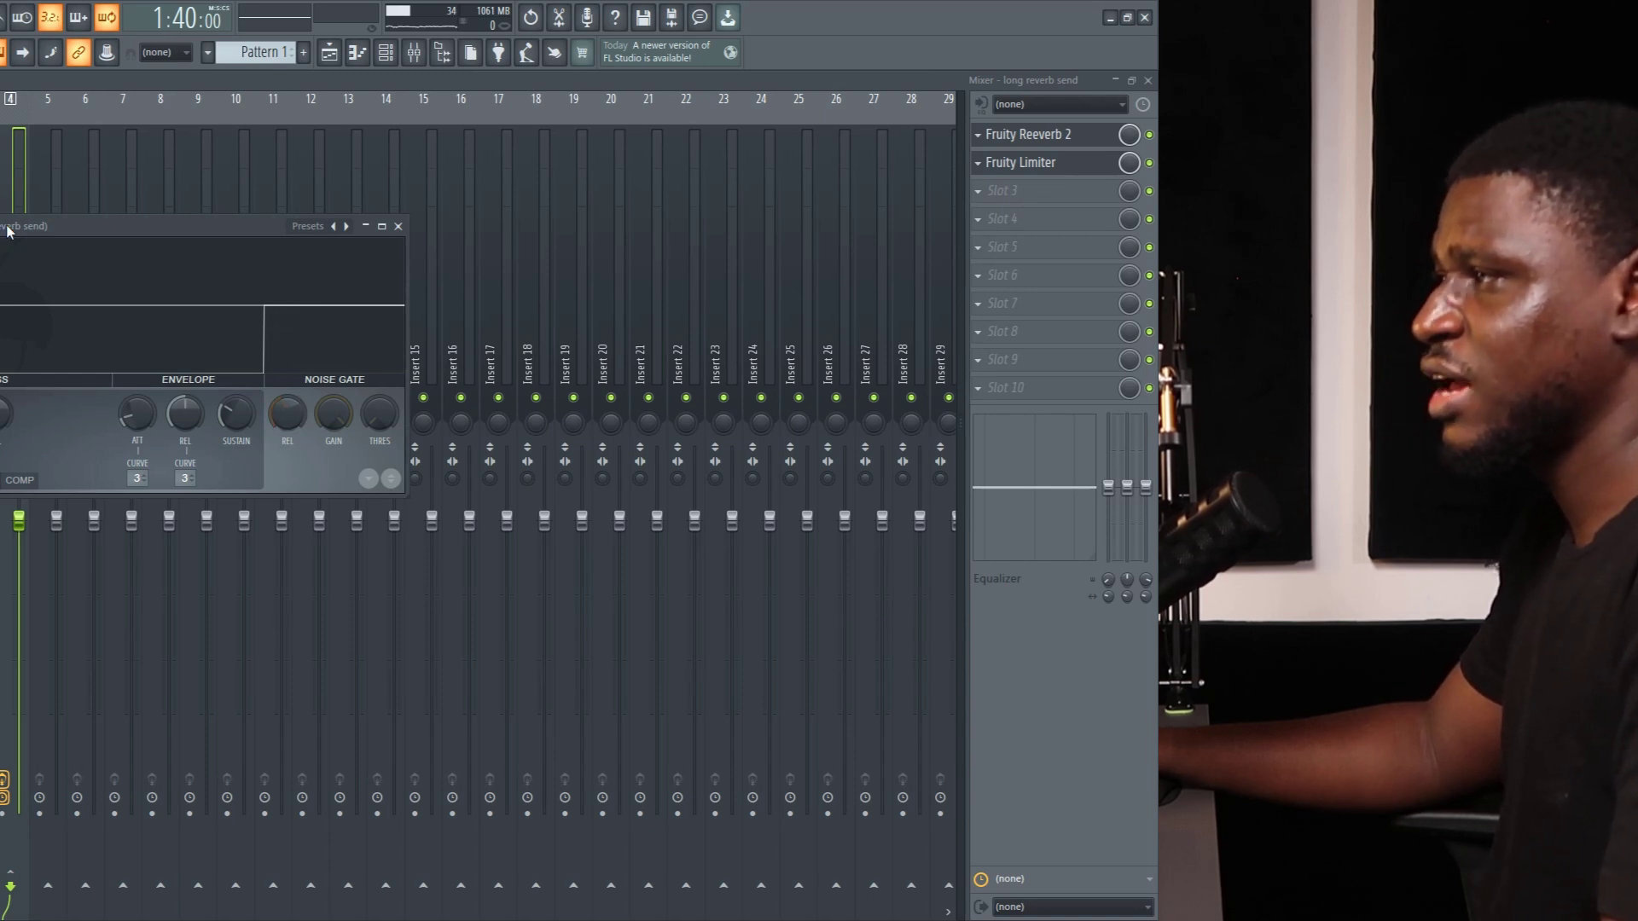
{"action": "left_click_drag", "start_coordinate": [2, 231], "coordinate": [229, 237]}
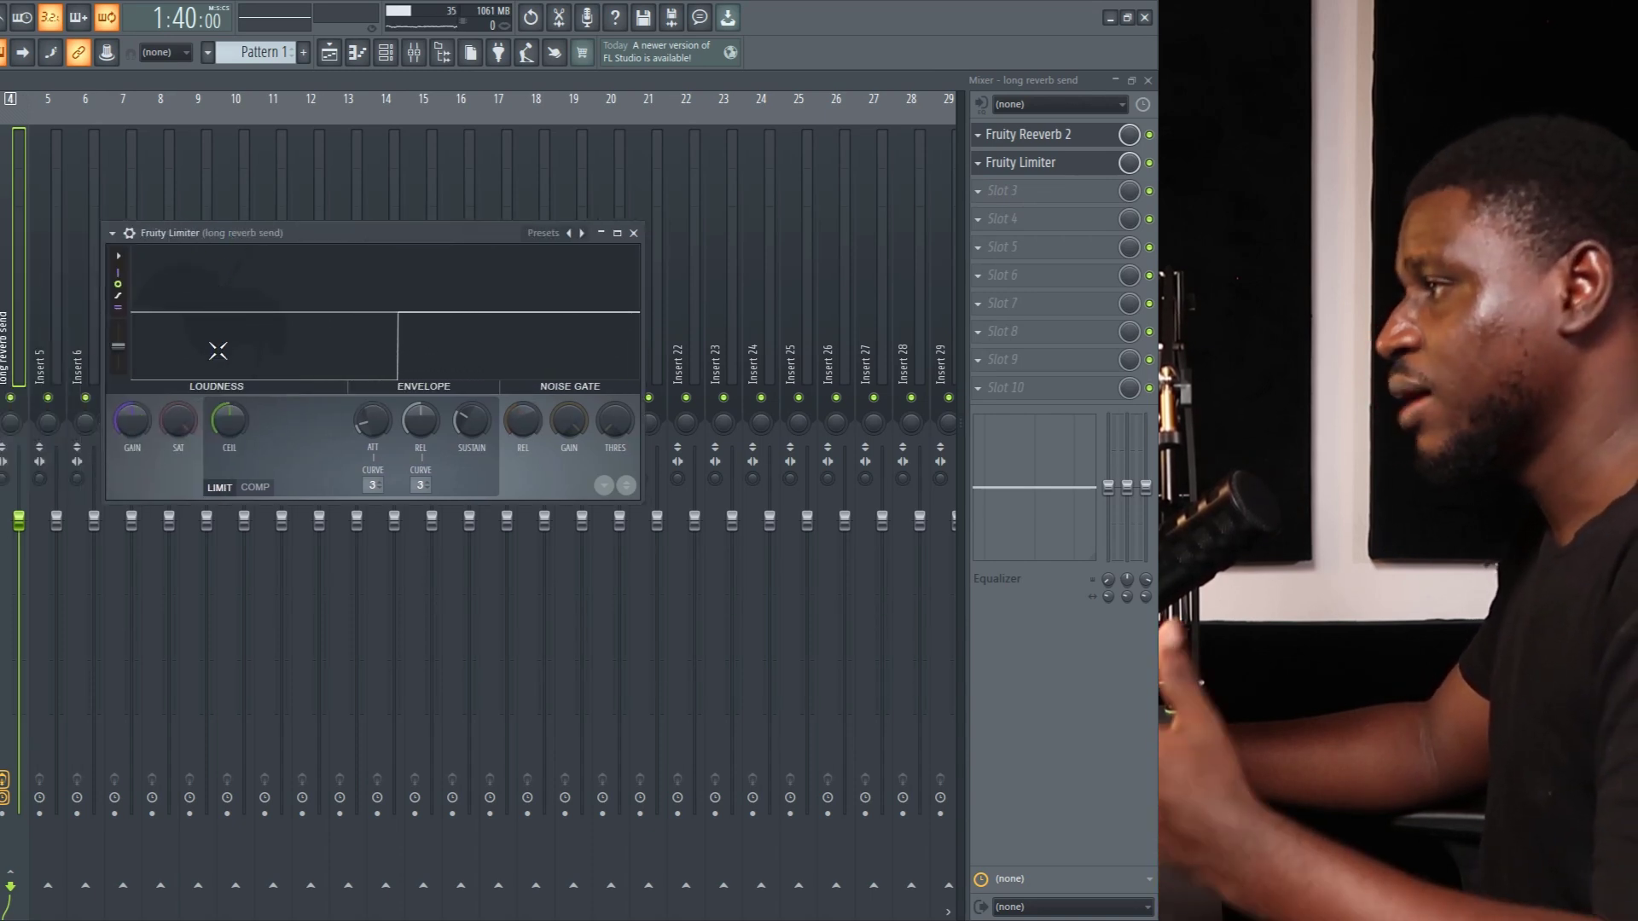
{"action": "left_click", "coordinate": [255, 488]}
Key the long reverb's Fruity Limiter compressor from the Audio 01 (D) - 0004 vocal track via sidechain, and dial in threshold, knee and ratio.
{"action": "left_click", "coordinate": [14, 303]}
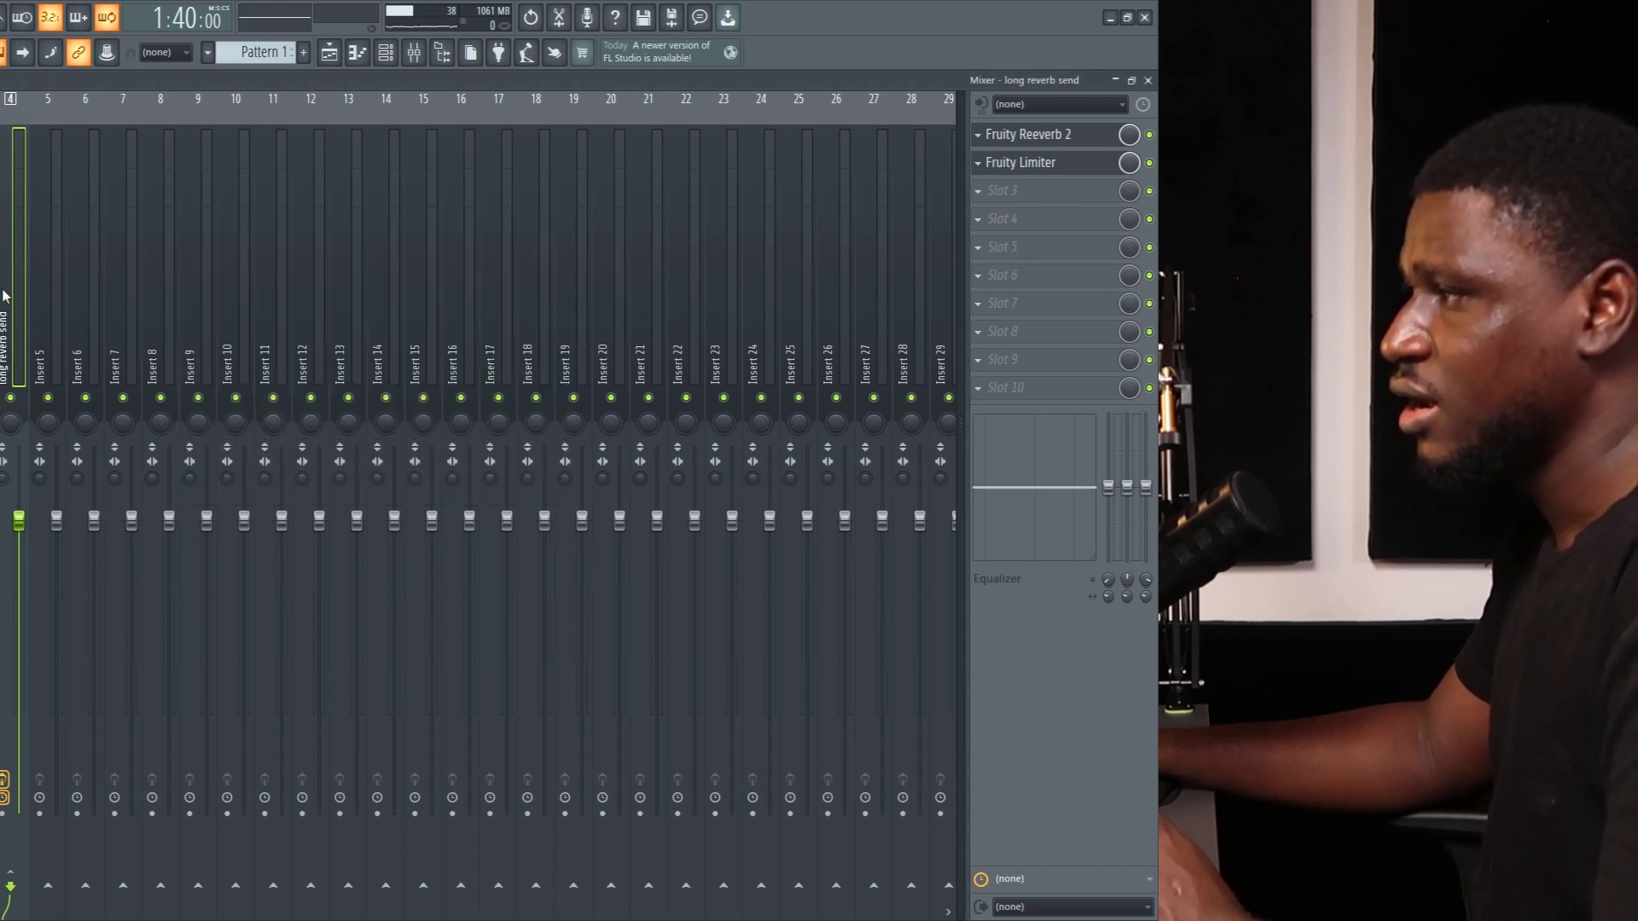
{"action": "left_click", "coordinate": [1038, 168]}
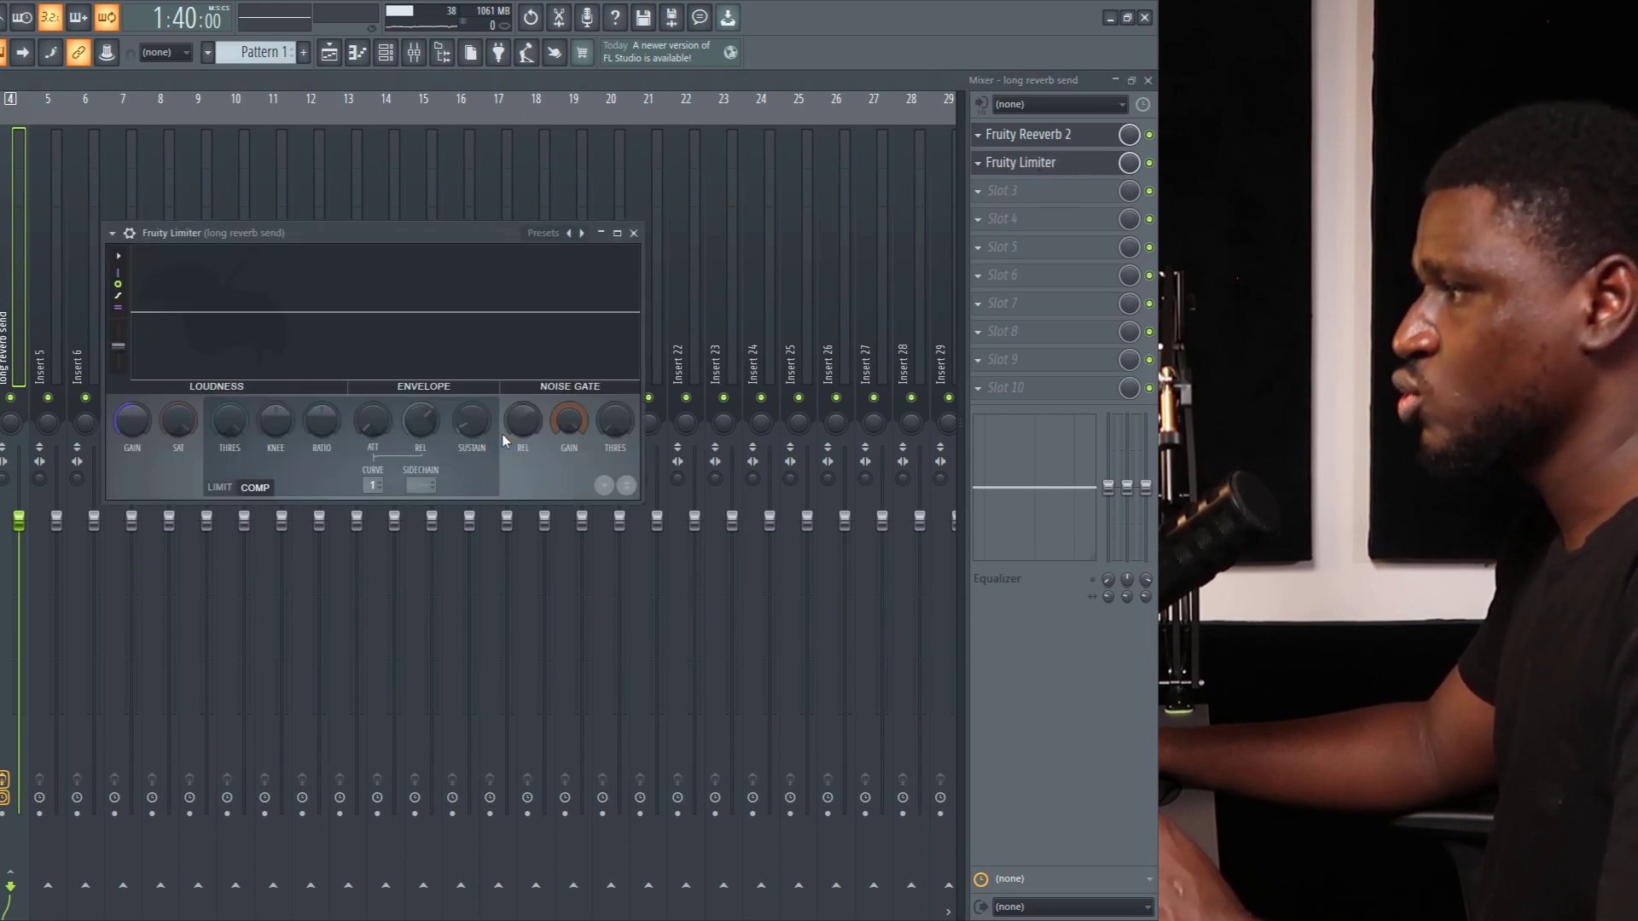
{"action": "left_click", "coordinate": [428, 485]}
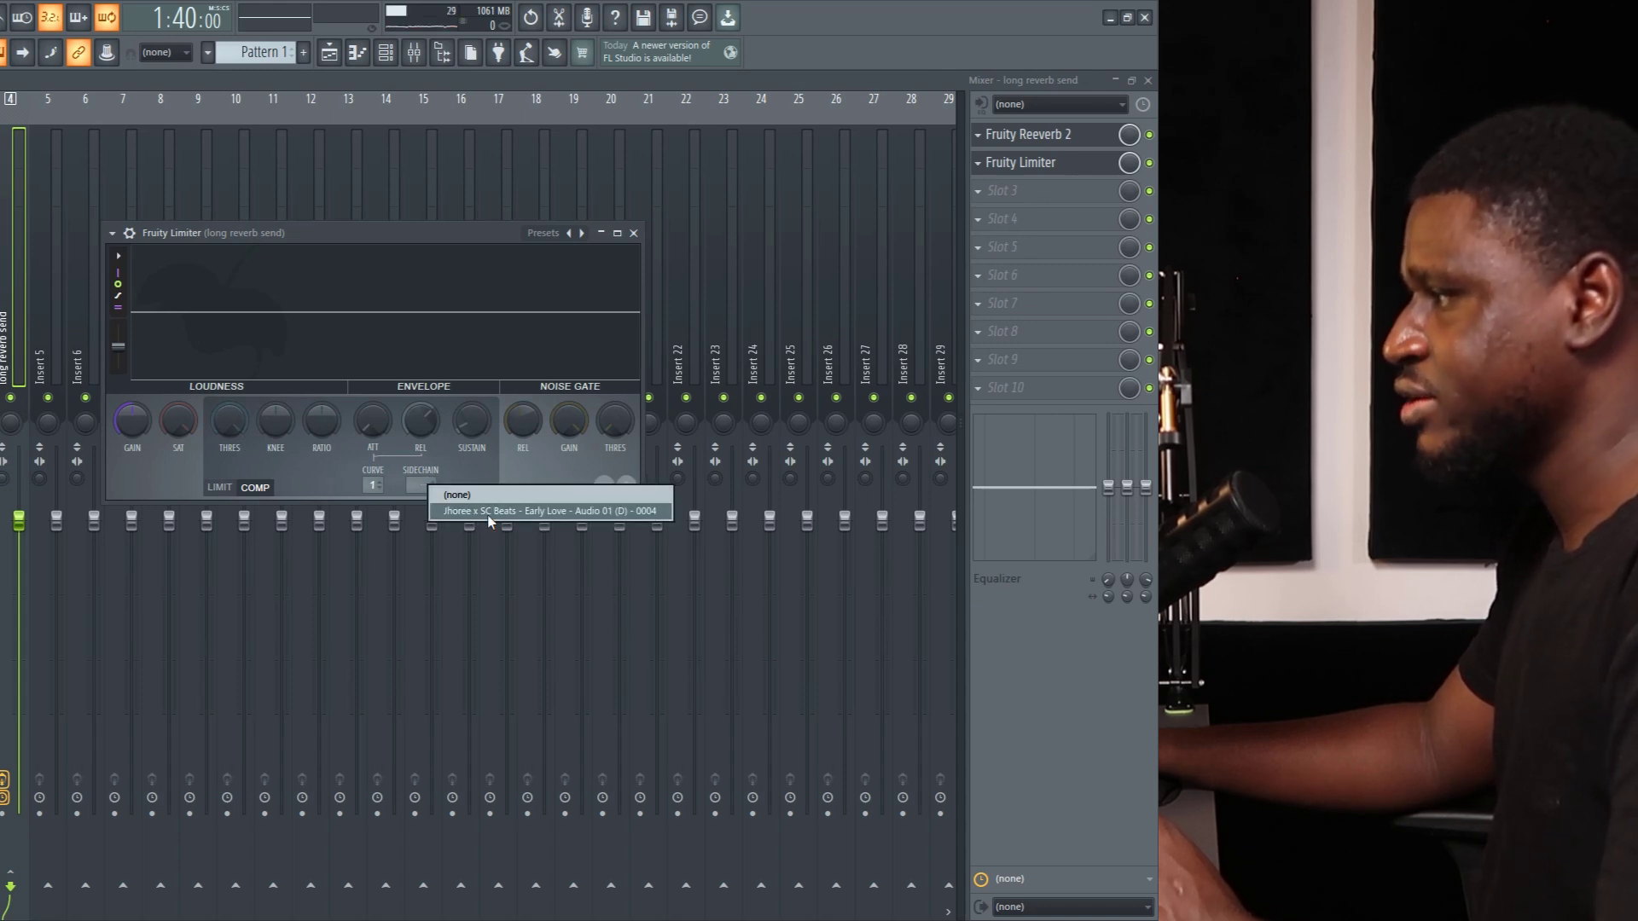
{"action": "left_click", "coordinate": [491, 511]}
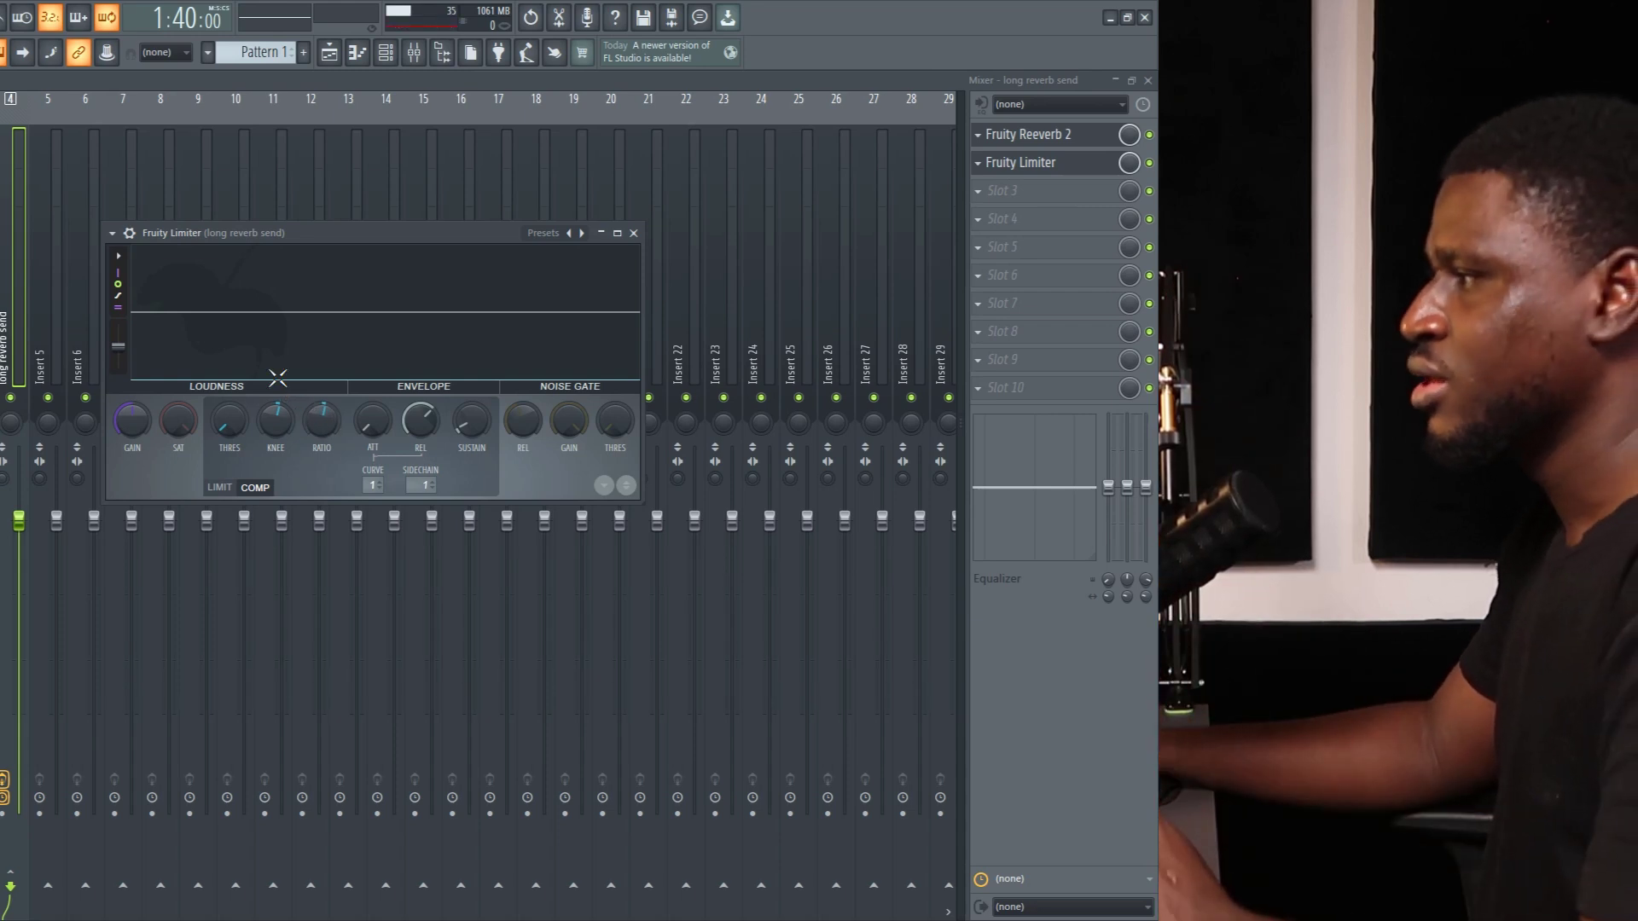
{"action": "left_click", "coordinate": [19, 335]}
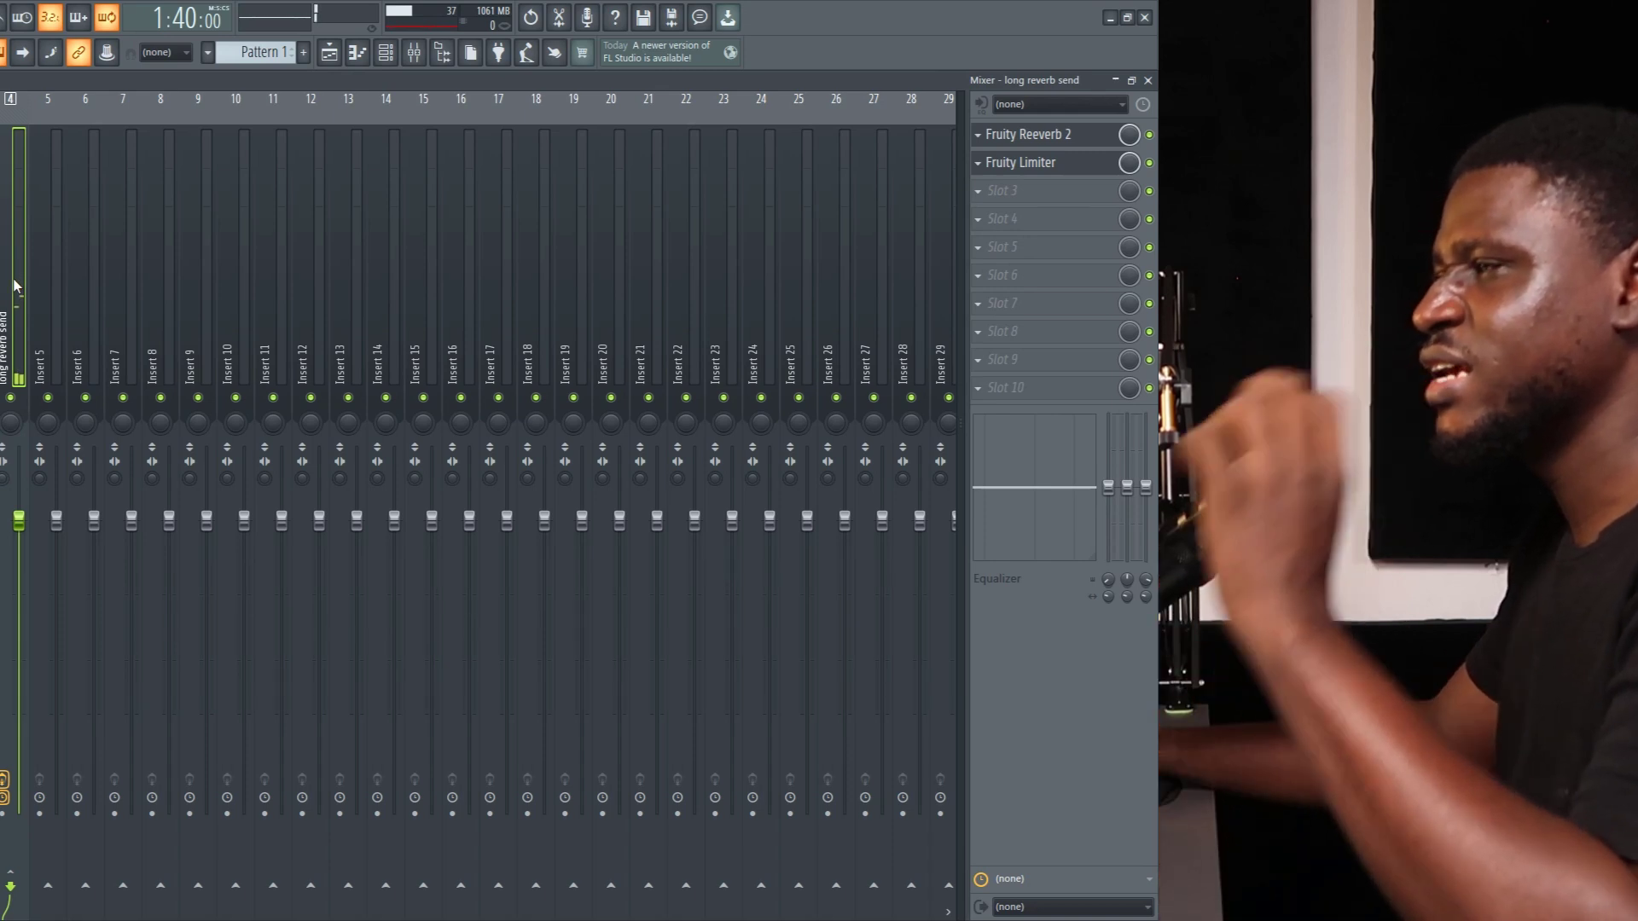
Mute the instrumental mixer track and play back the lead vocal with its short and long reverb sends.
{"action": "left_click", "coordinate": [0, 334]}
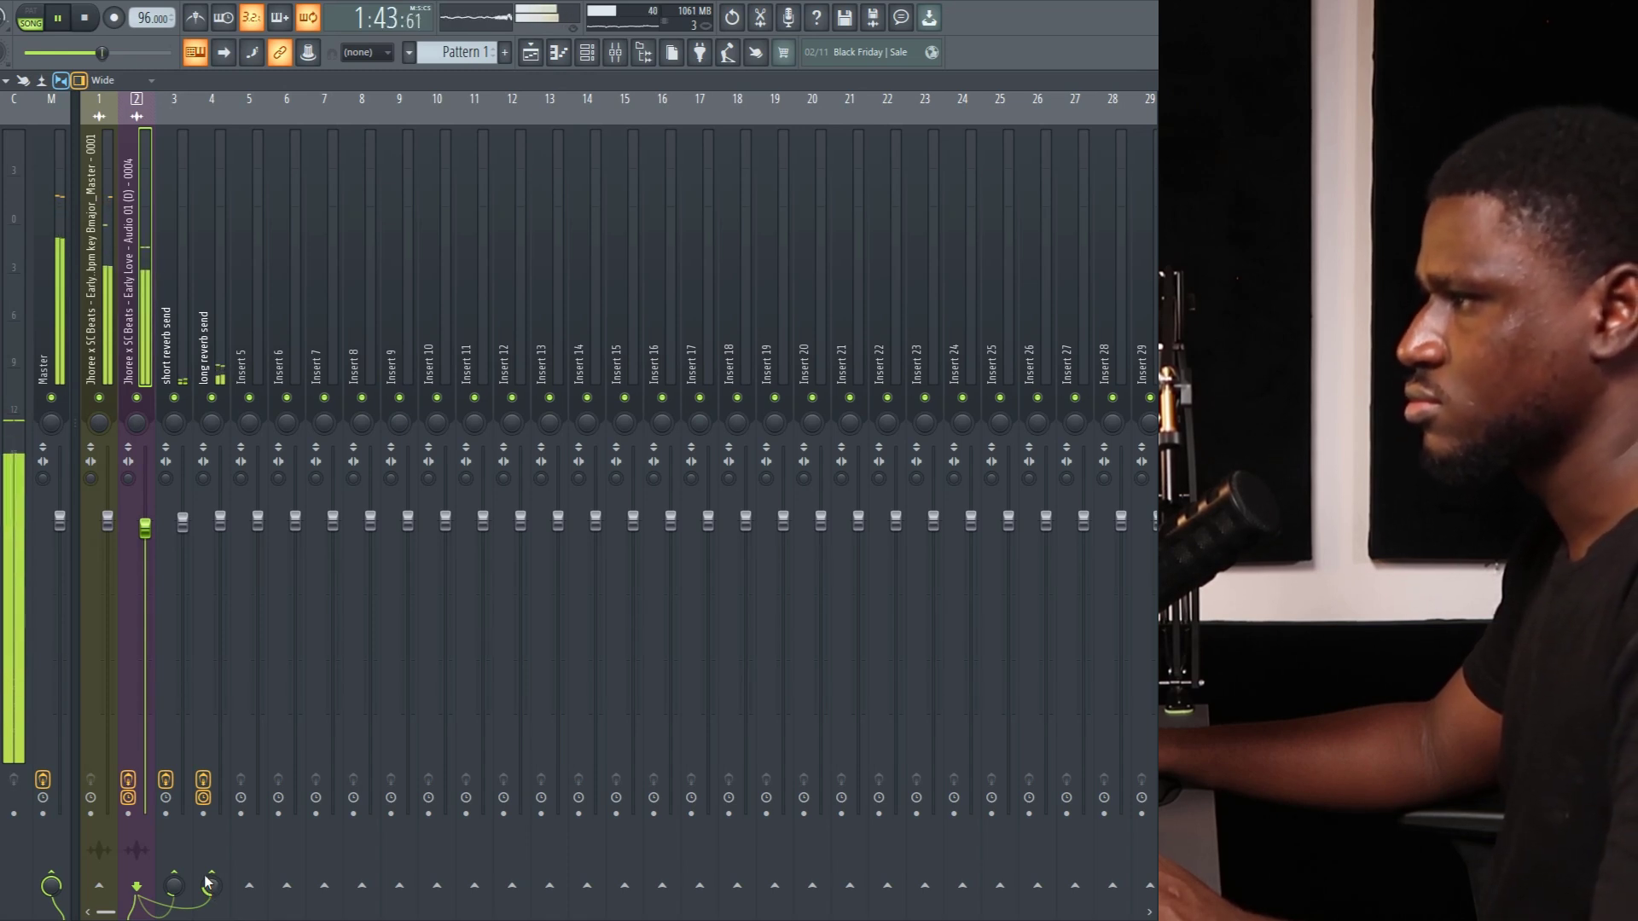
{"action": "key", "text": "space"}
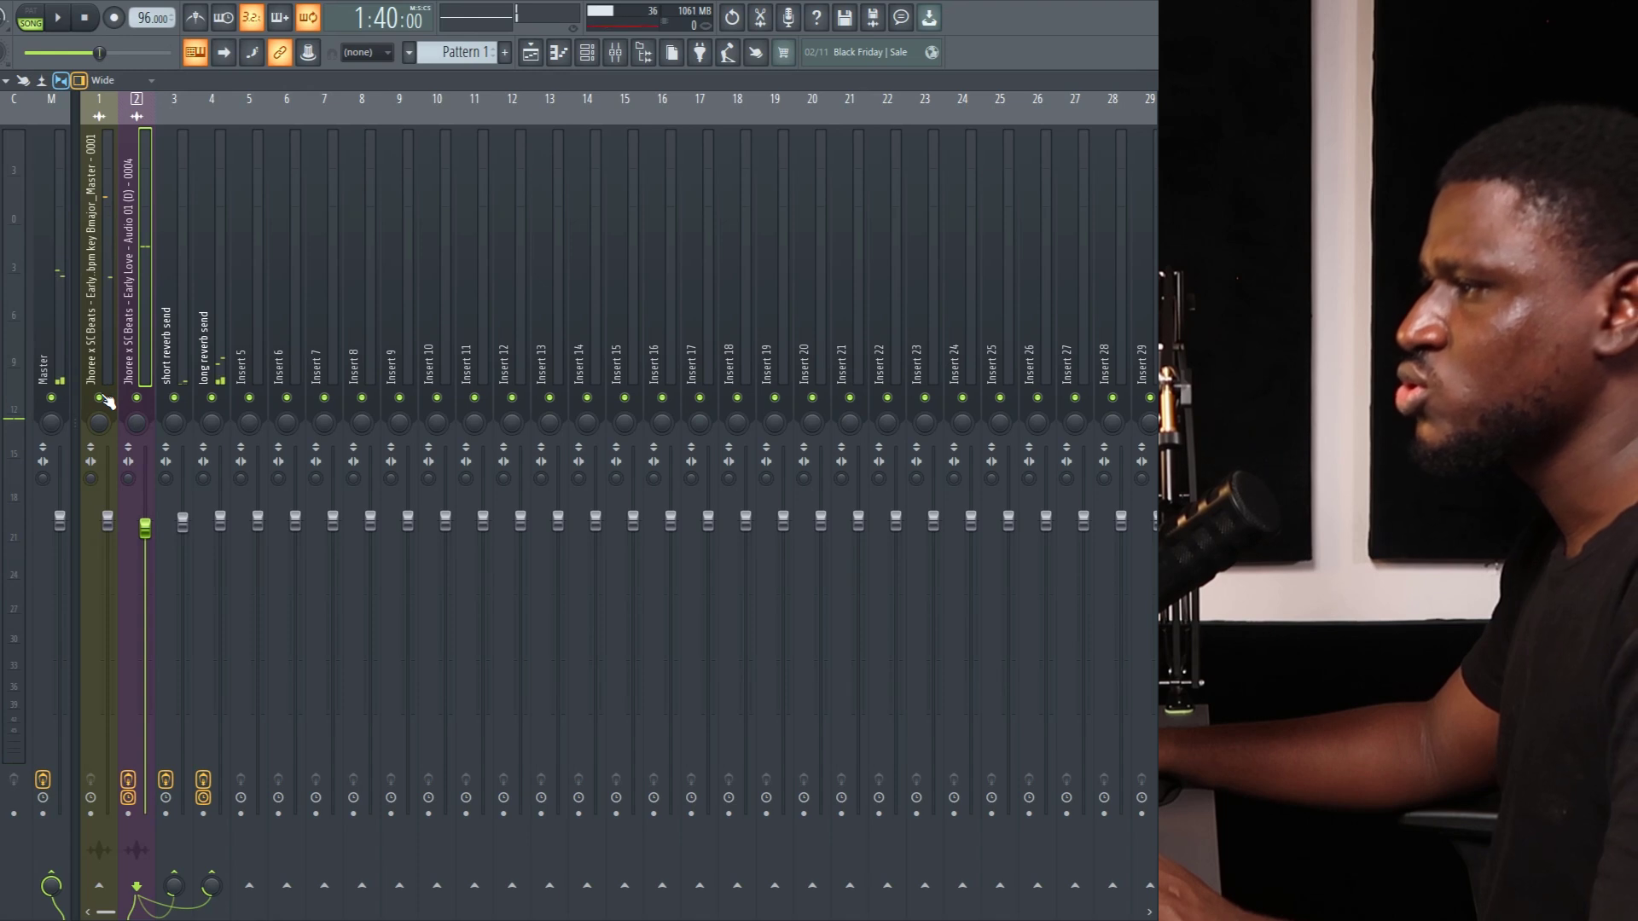
{"action": "left_click", "coordinate": [100, 398]}
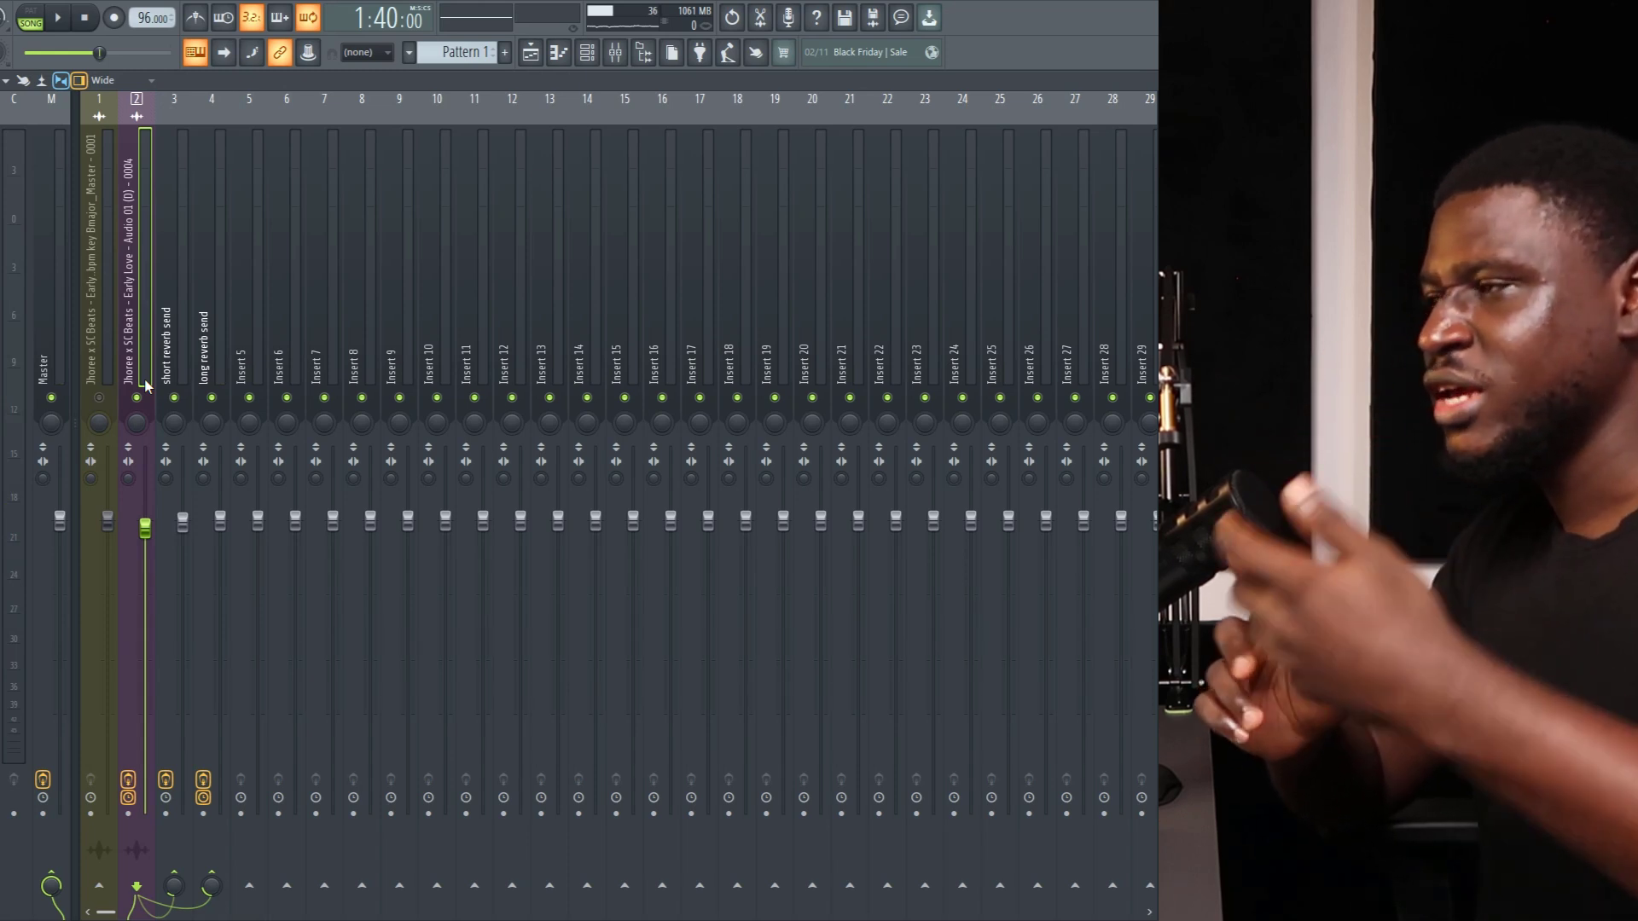
{"action": "key", "text": "space"}
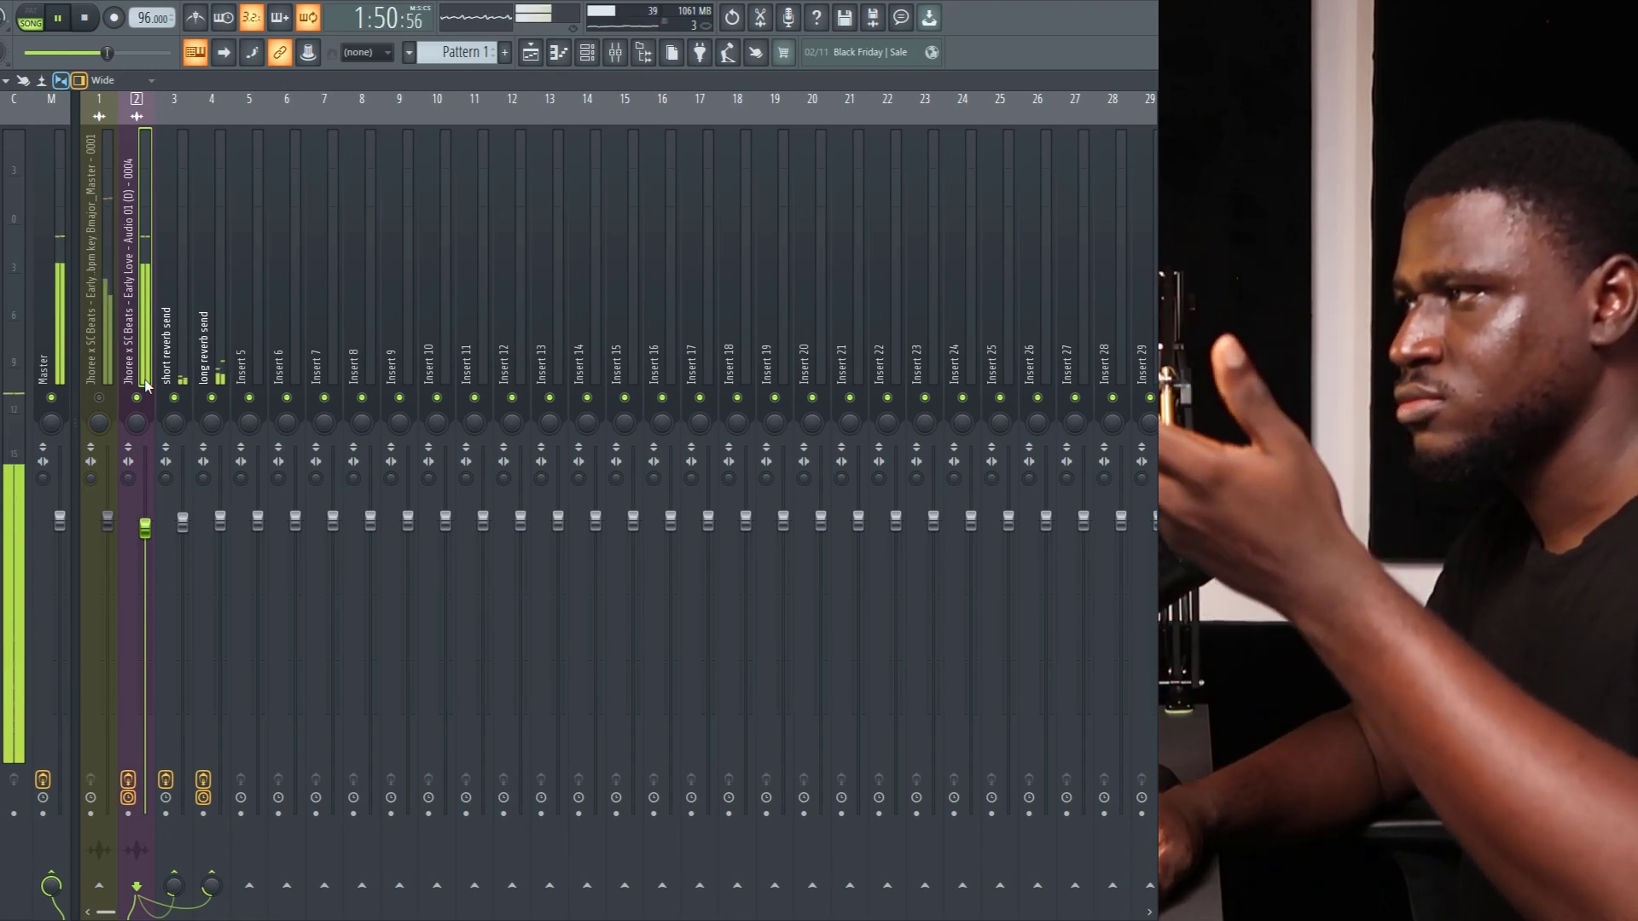
{"action": "key", "text": "space"}
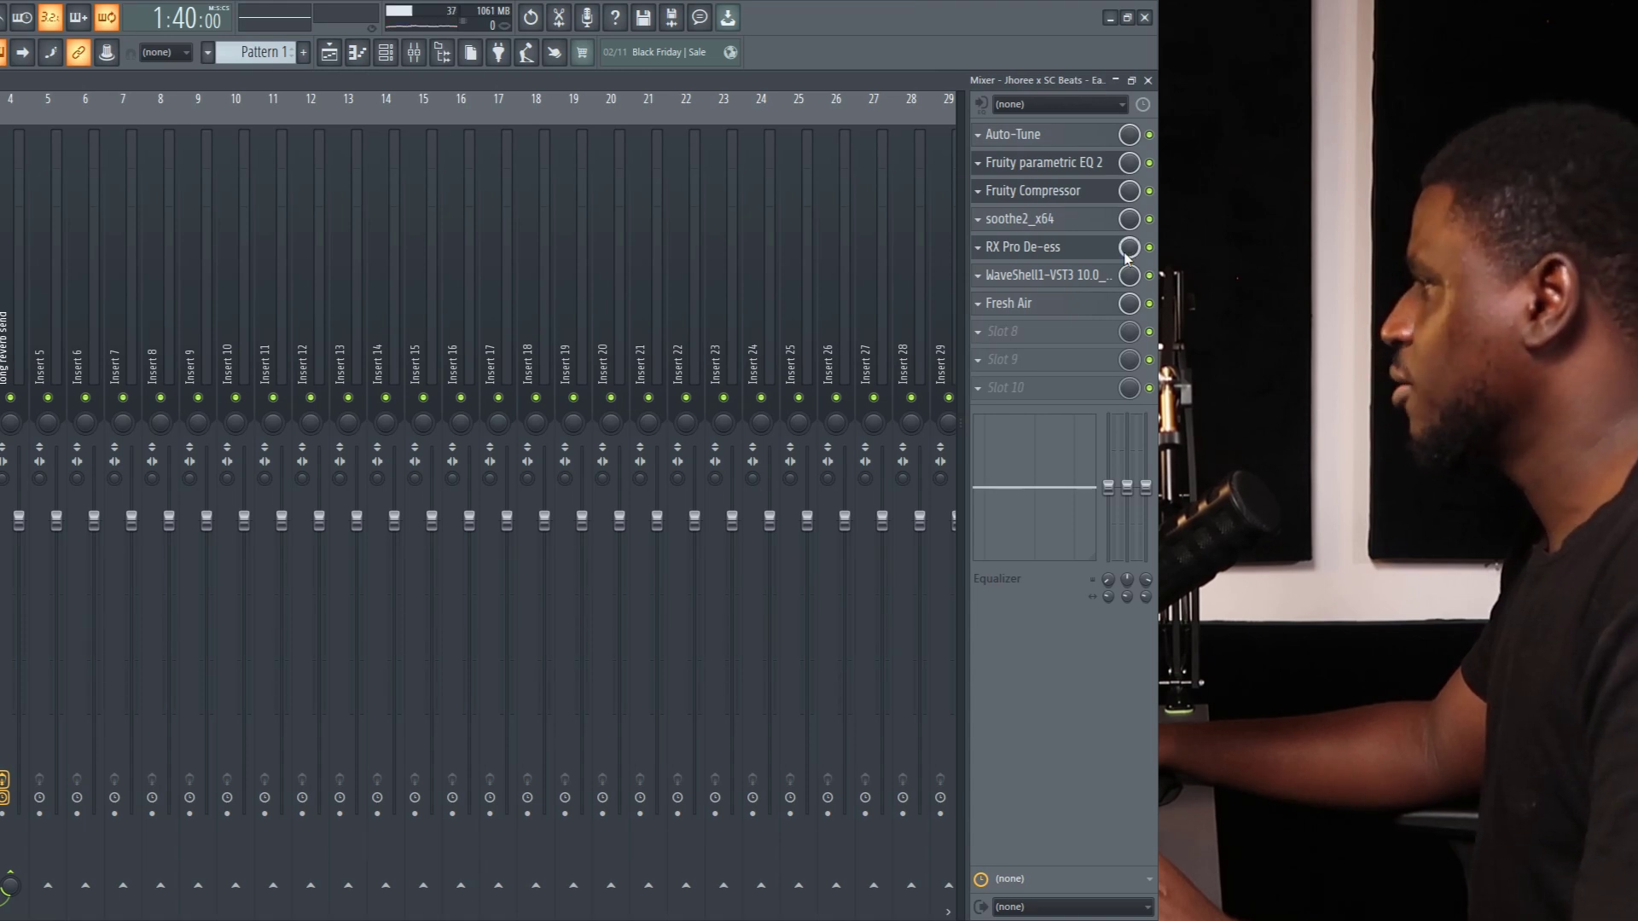
Compare the long reverb send during playback with its Fruity Limiter bypassed and enabled, leaving it enabled.
{"action": "left_click", "coordinate": [7, 362]}
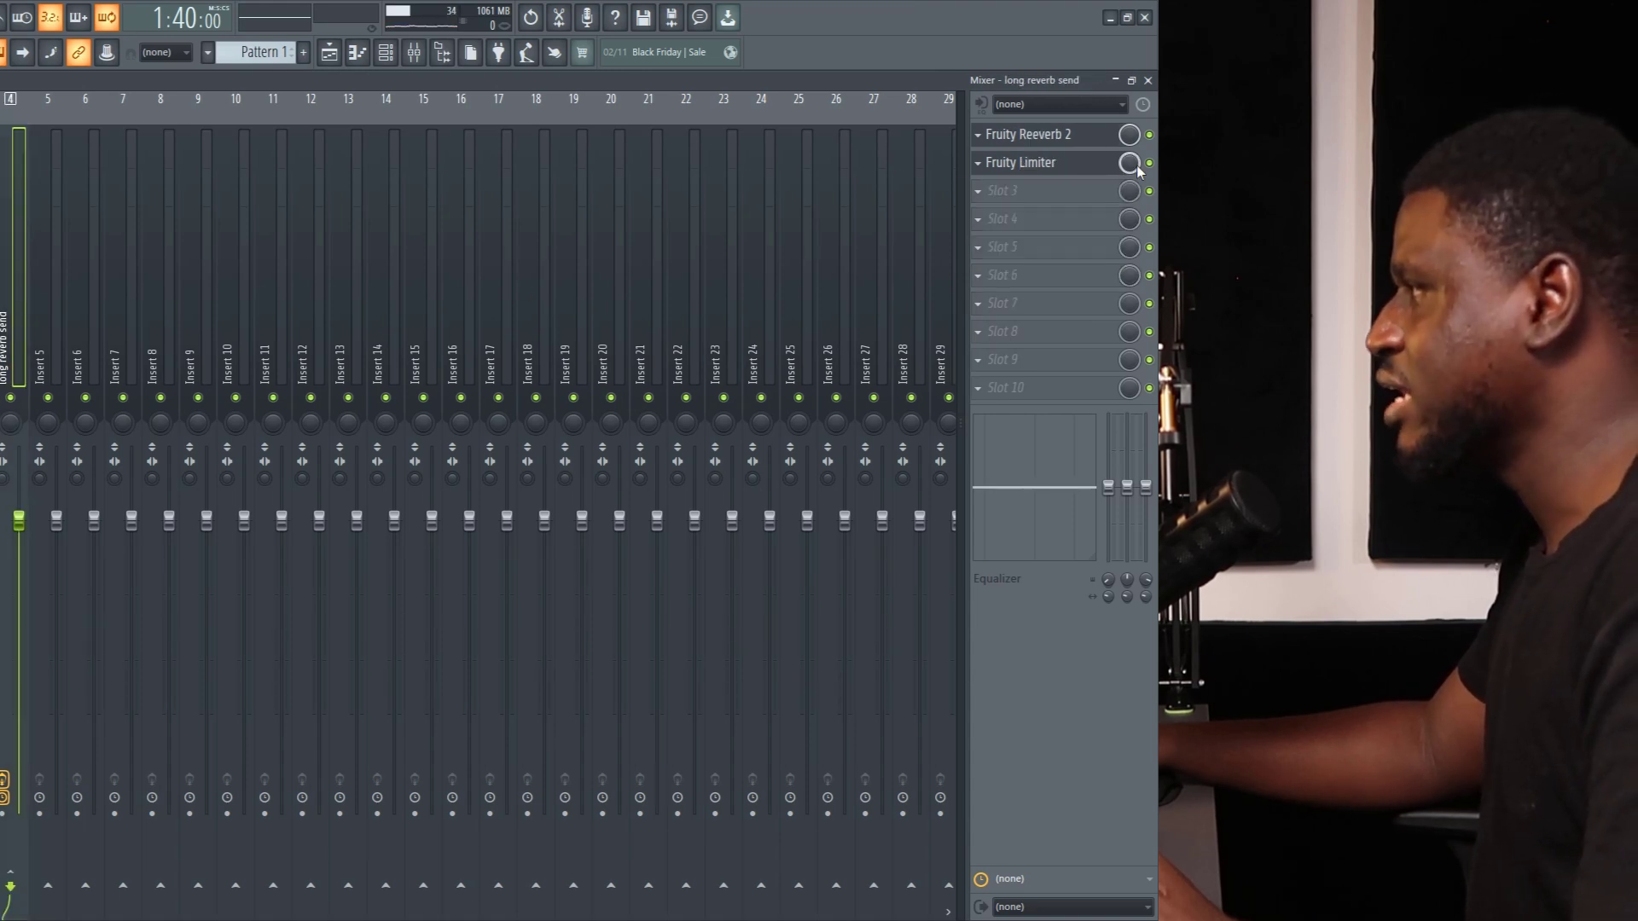
{"action": "key", "text": "space"}
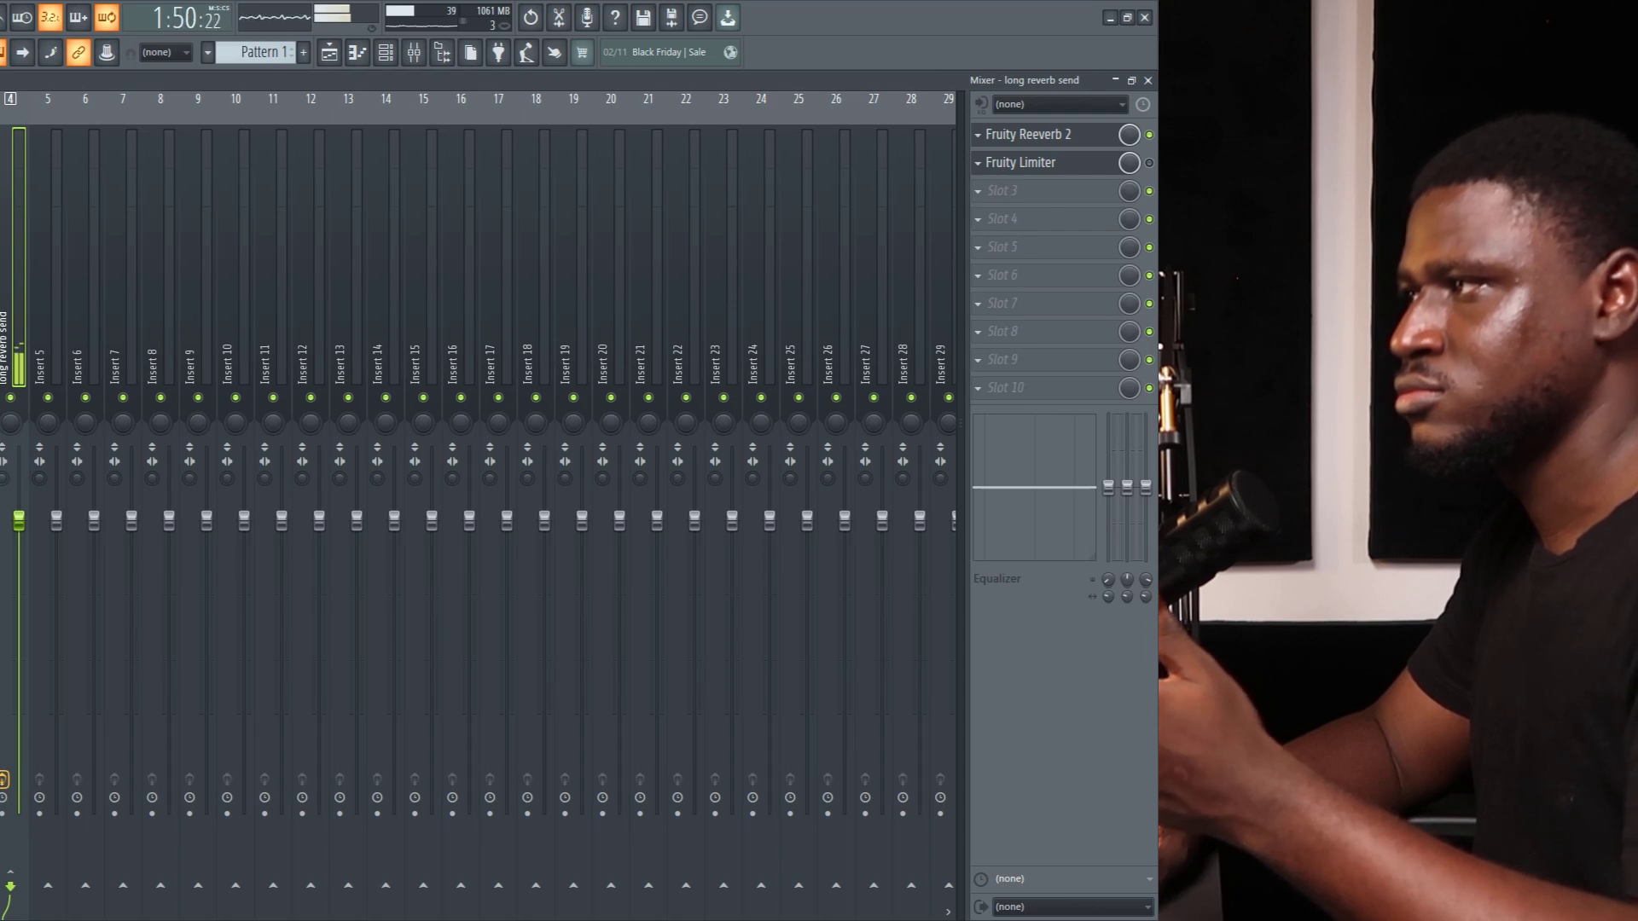
{"action": "key", "text": "space"}
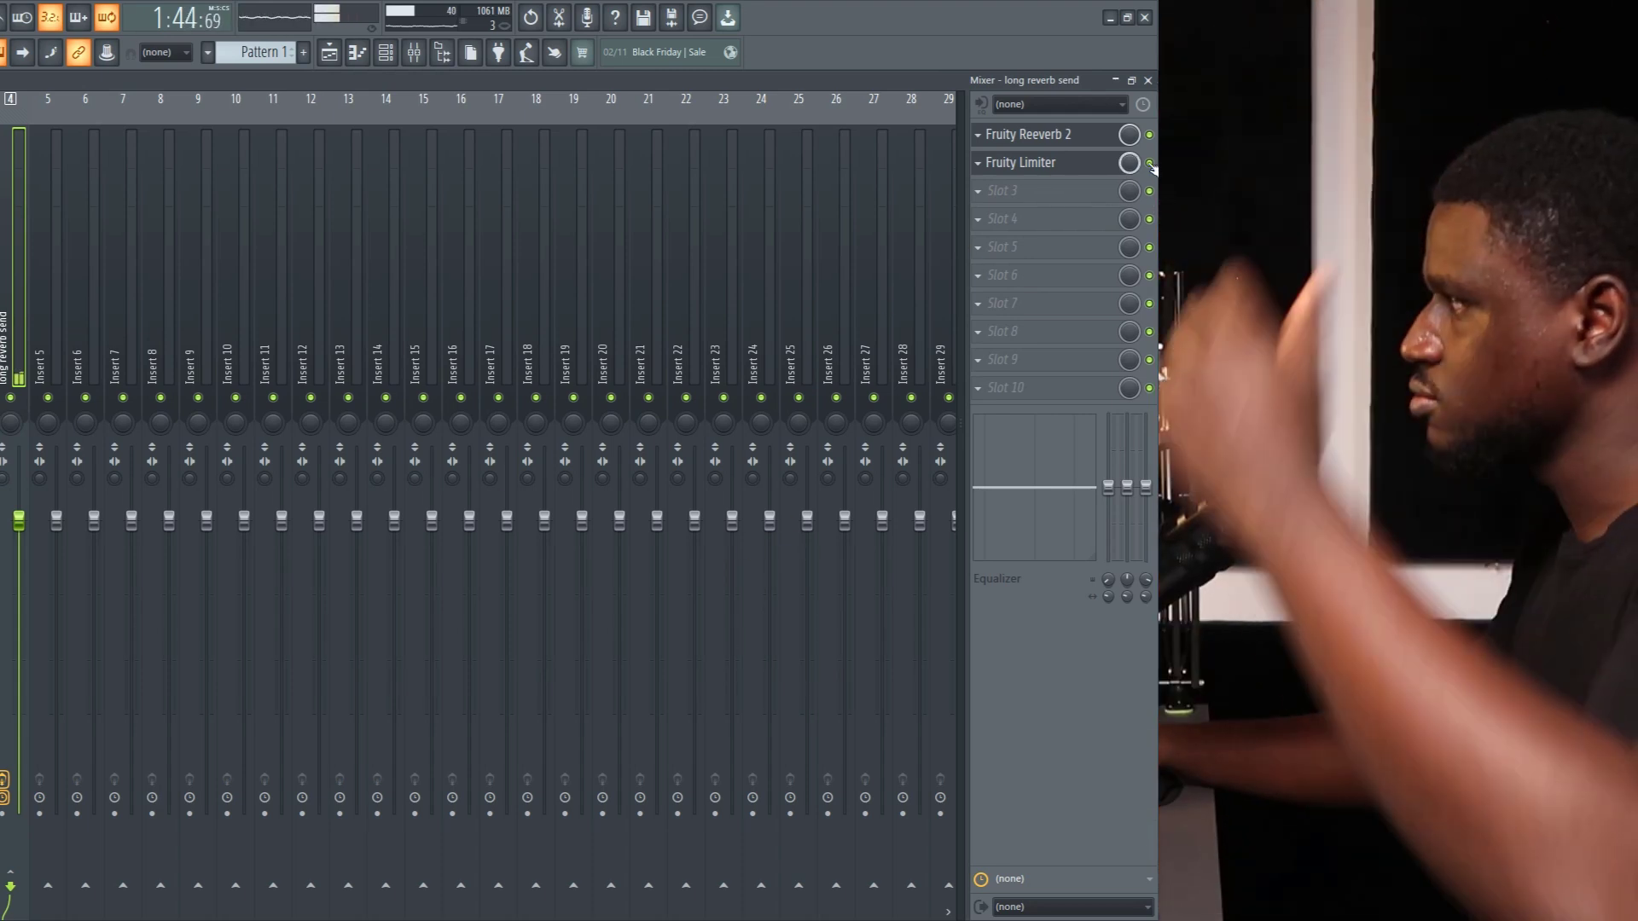
{"action": "left_click", "coordinate": [1150, 163]}
{"action": "left_click", "coordinate": [1150, 163]}
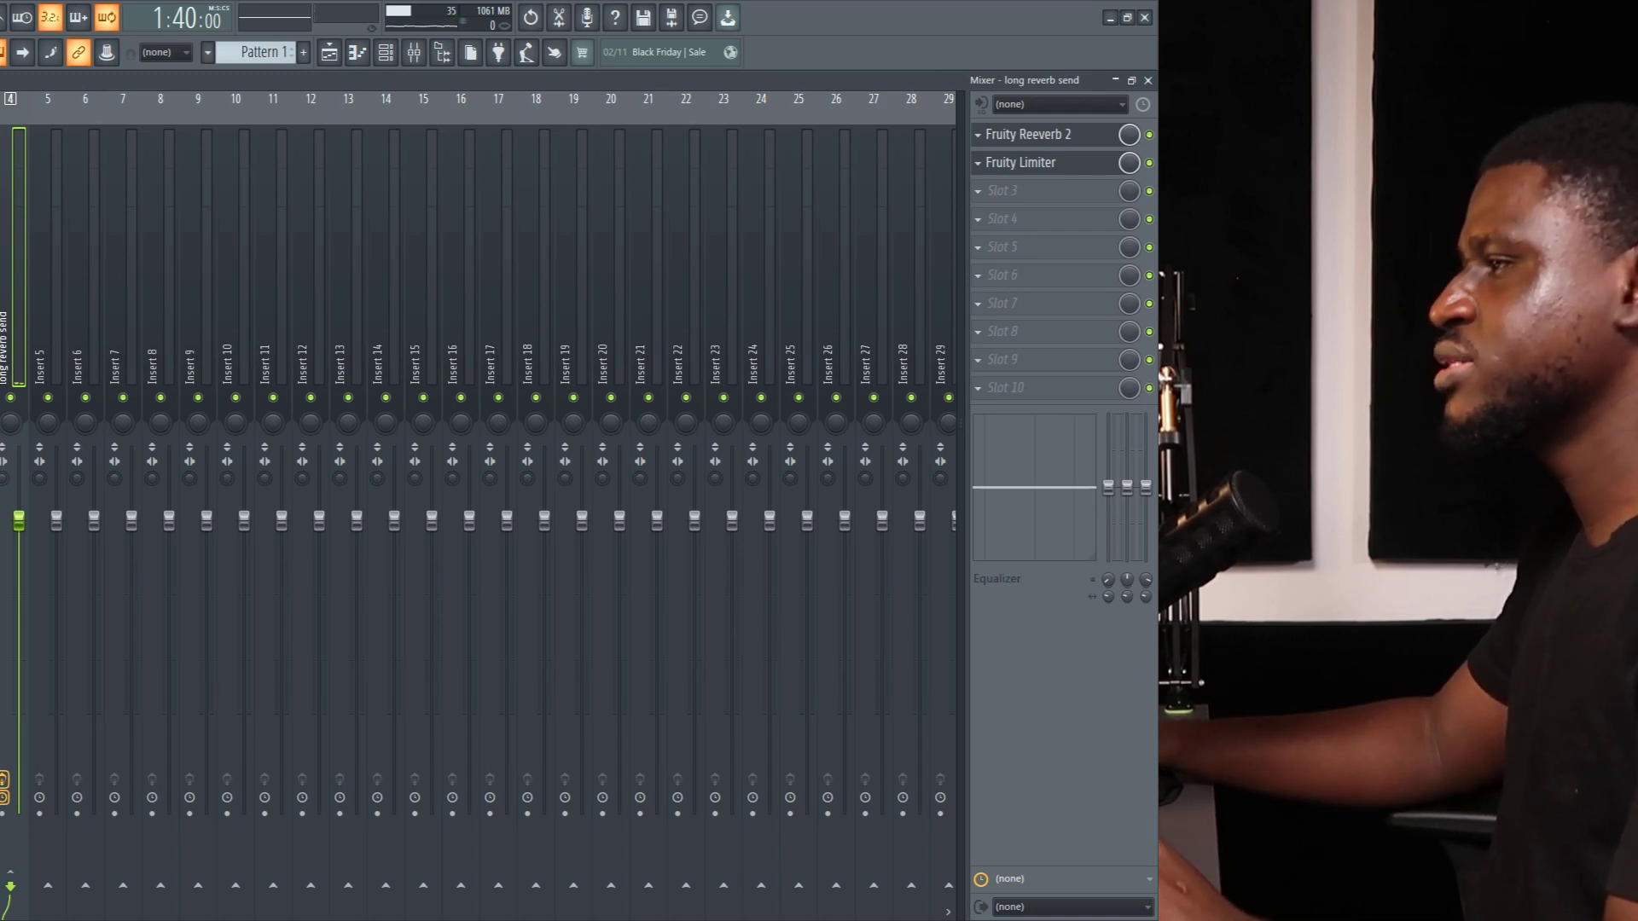
{"action": "key", "text": "space"}
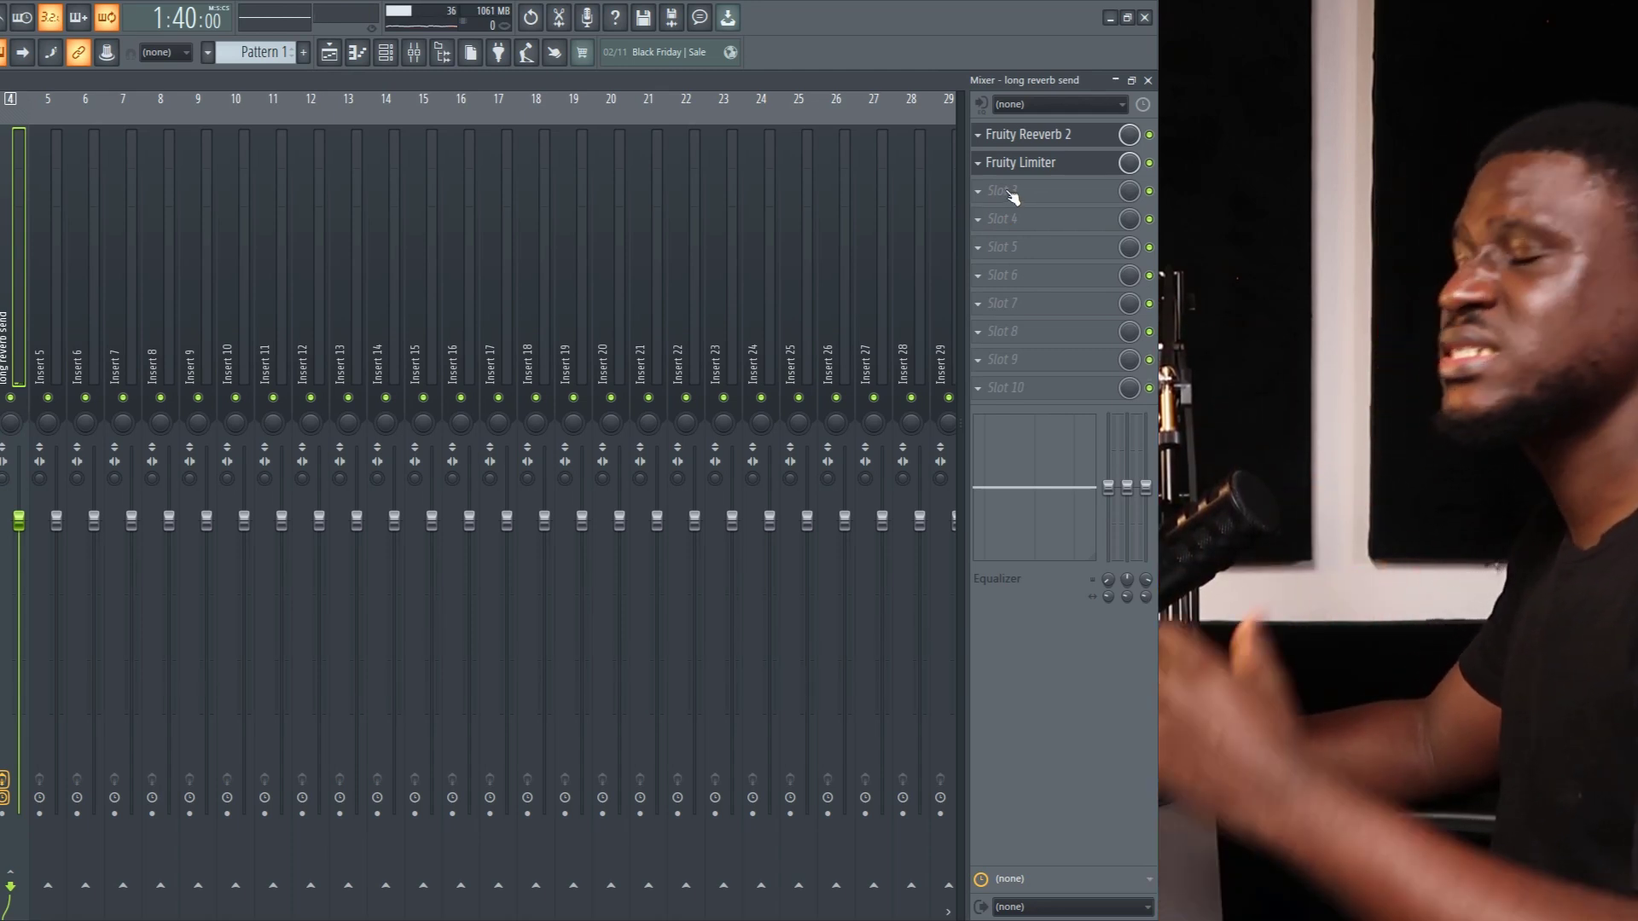
Add Fruity Stereo Enhancer ahead of Fruity Limiter on the long reverb send and widen its stereo separation, checking it during playback.
{"action": "left_click", "coordinate": [1013, 195]}
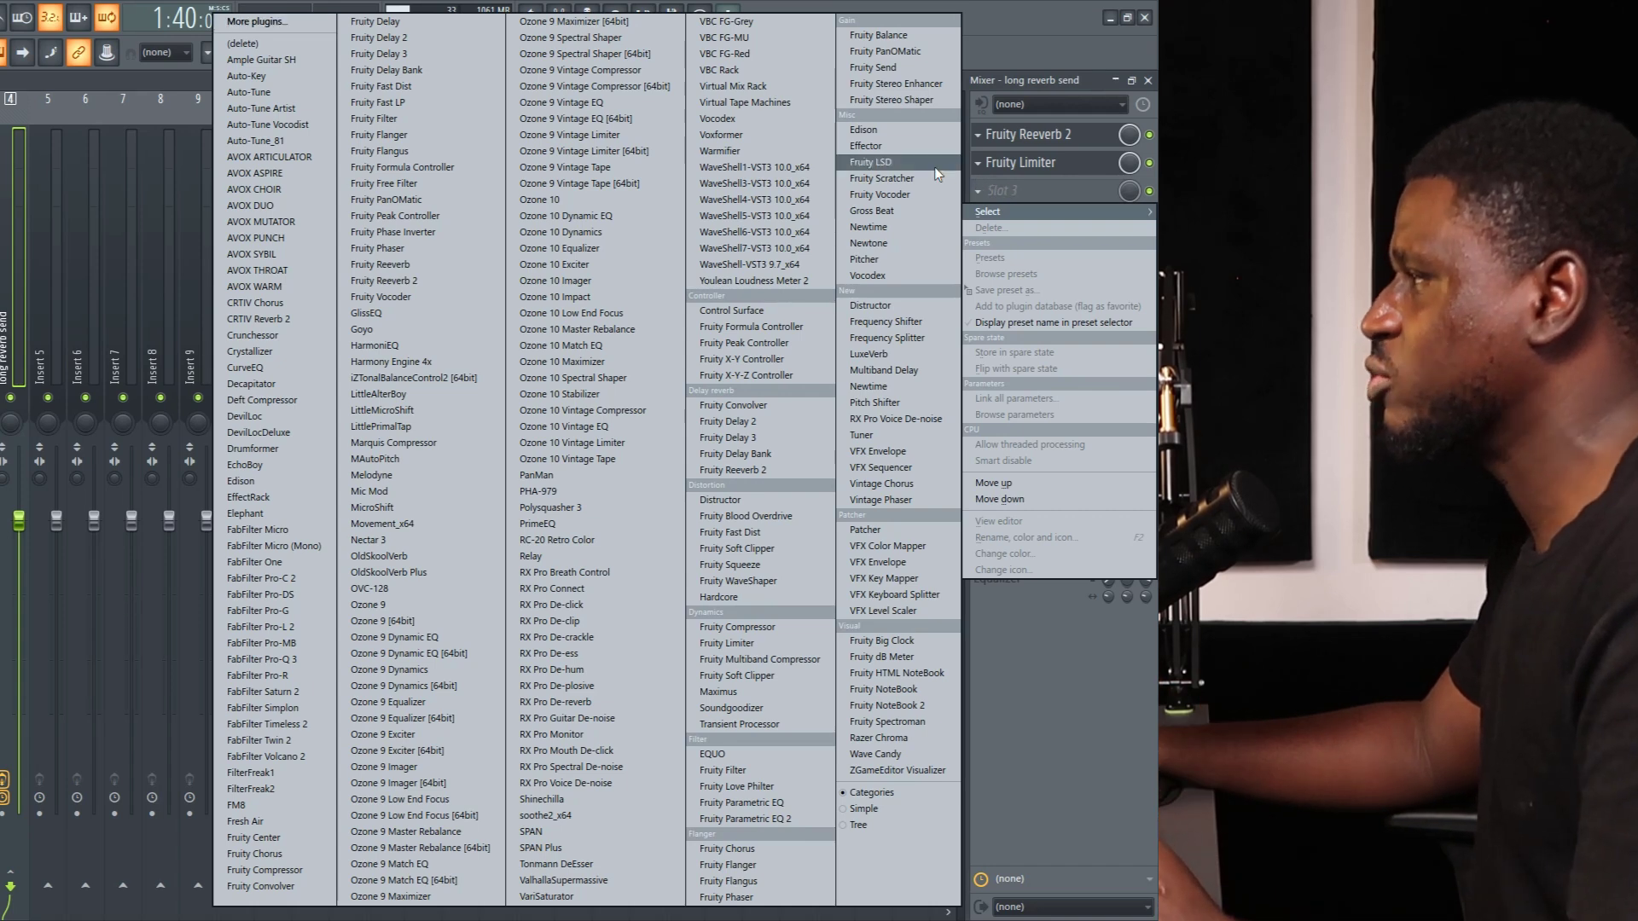
{"action": "left_click", "coordinate": [892, 84]}
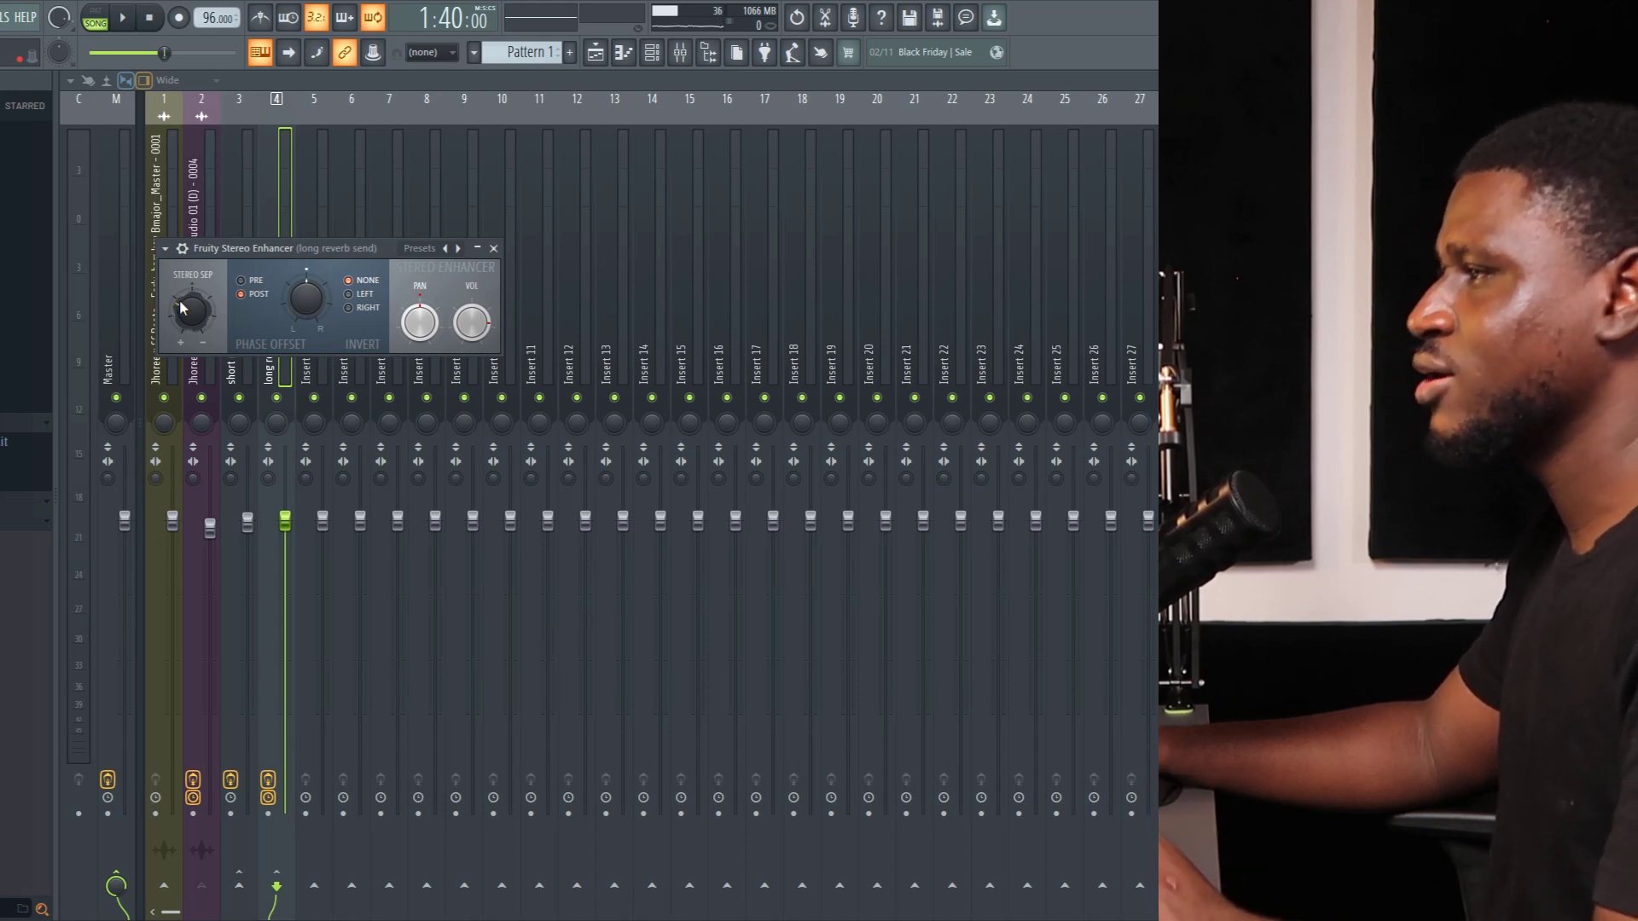
{"action": "key", "text": "space"}
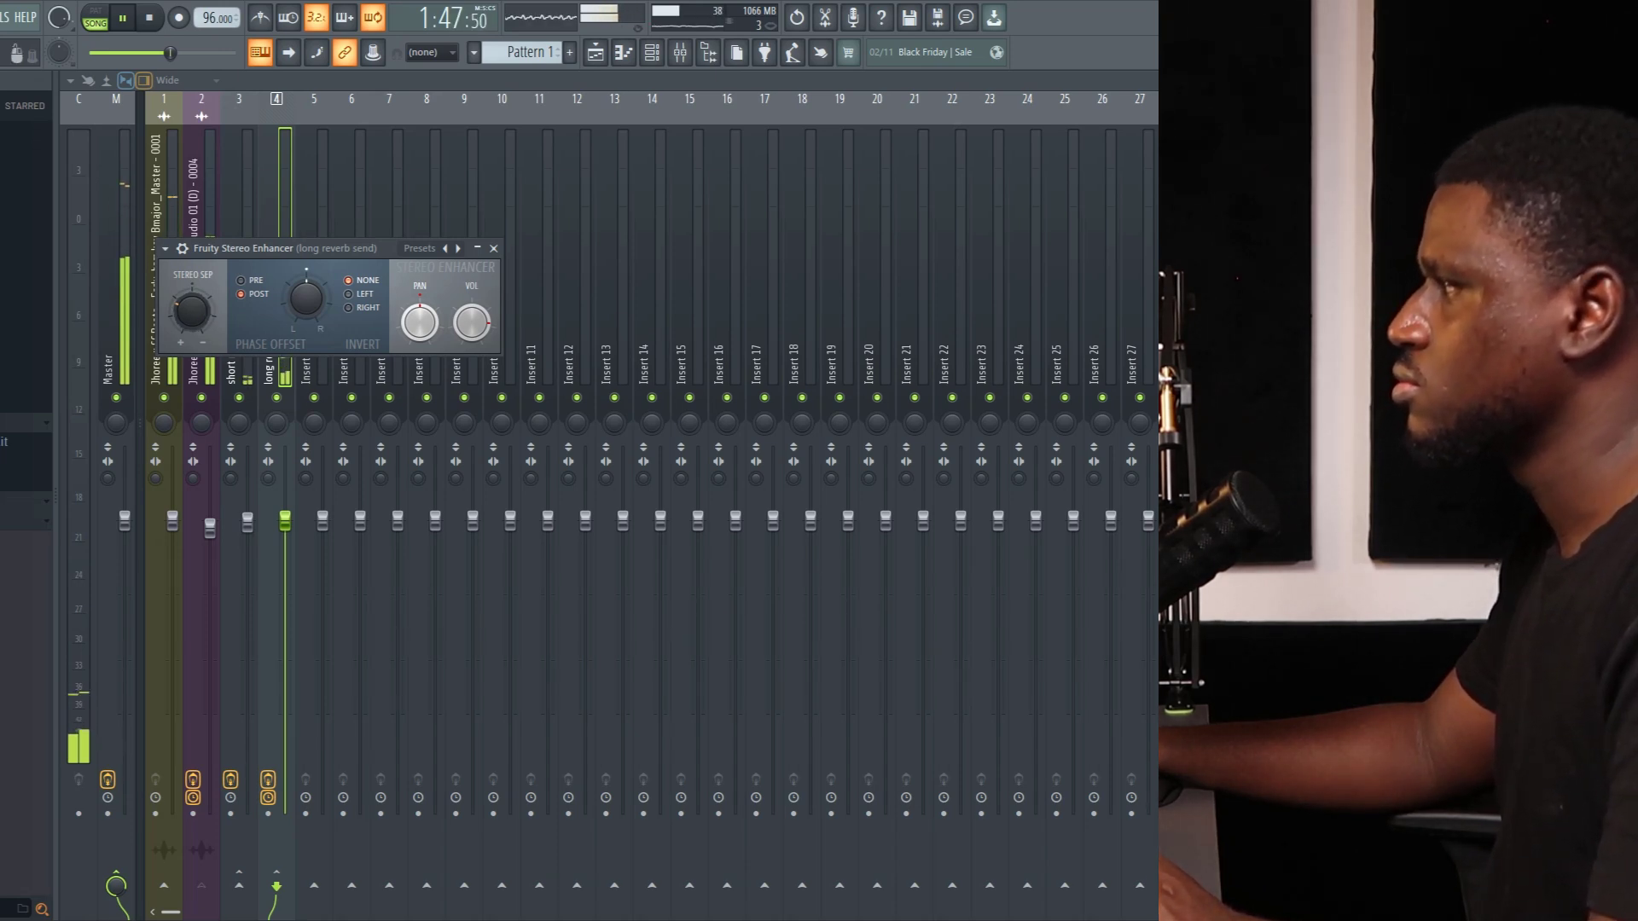
{"action": "left_click", "coordinate": [494, 249]}
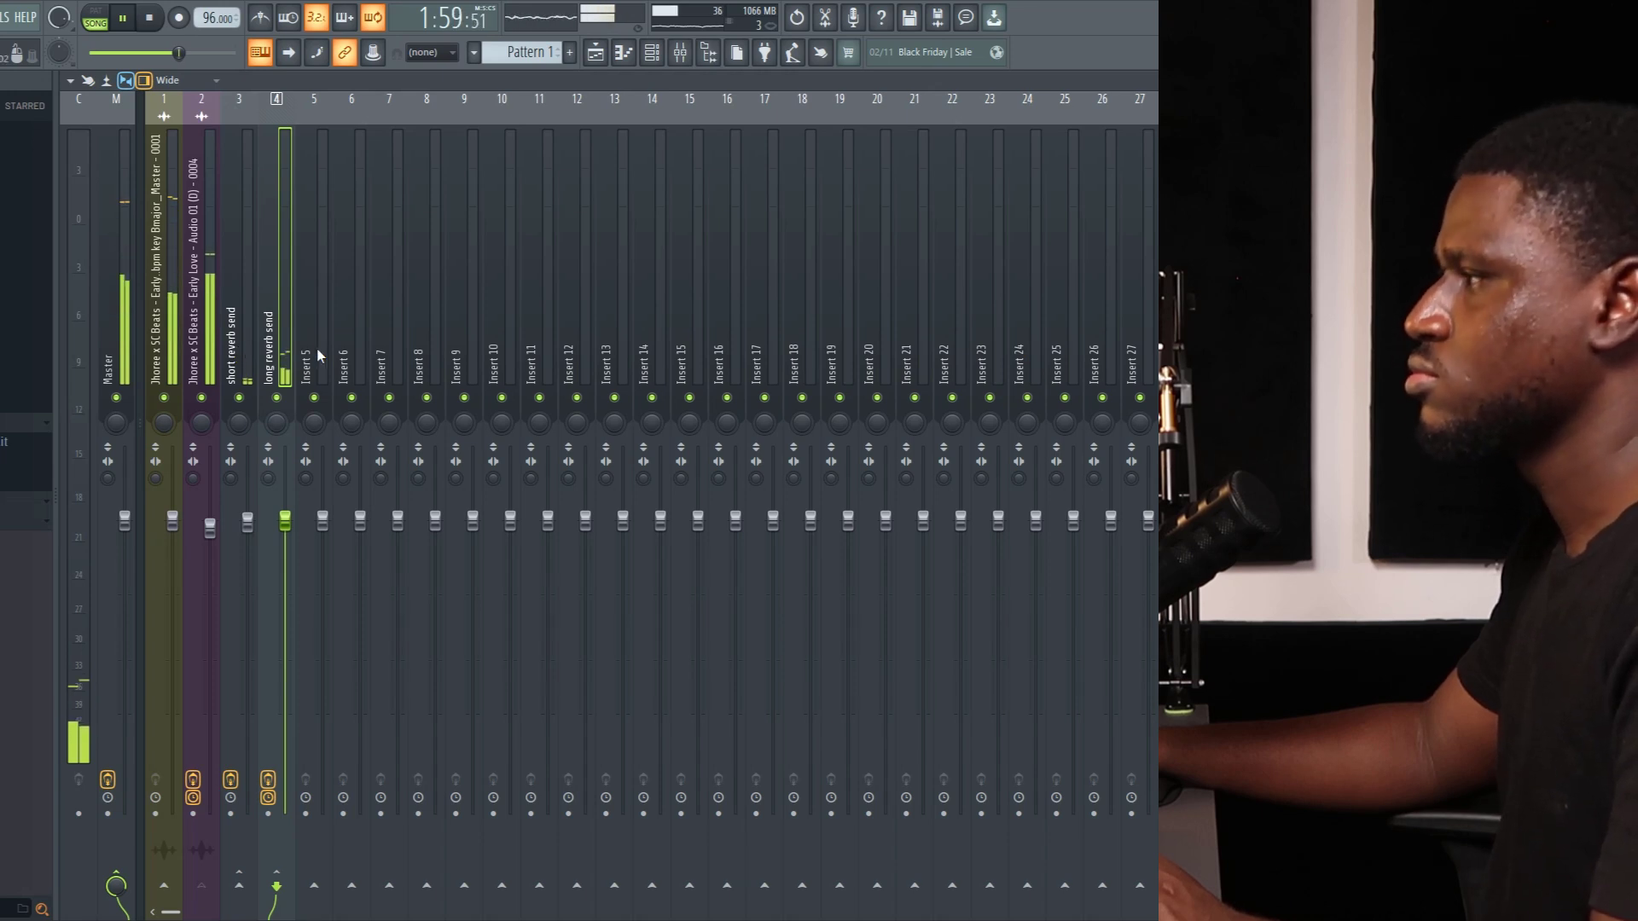
{"action": "key", "text": "space"}
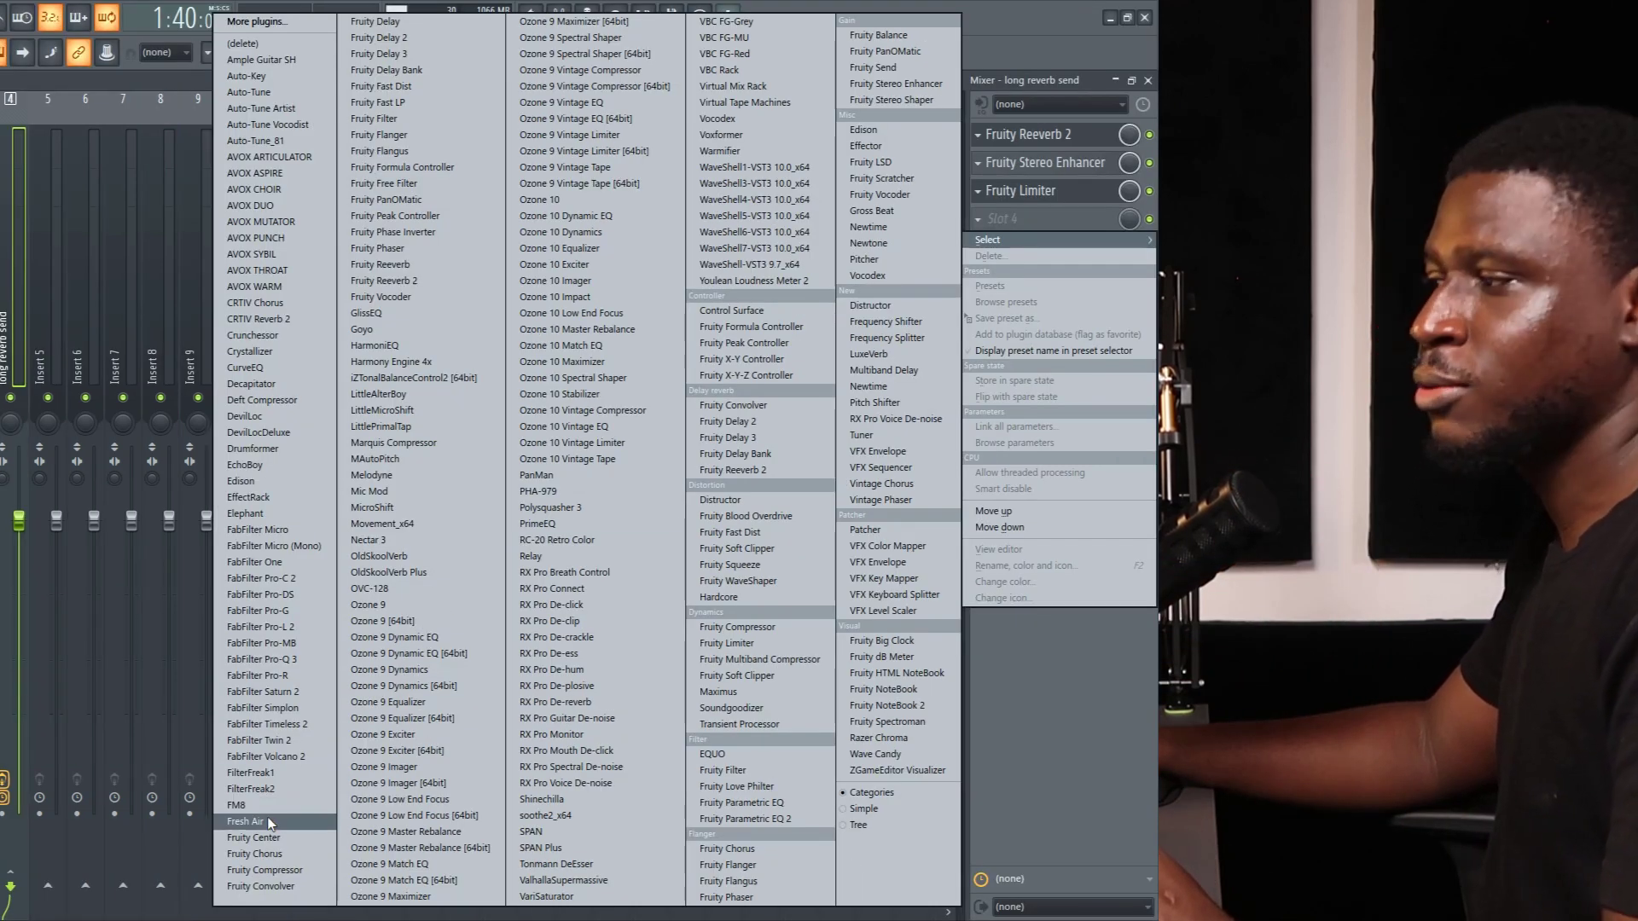
Add Fresh Air and Fruity parametric EQ 2 after the limiter on the long reverb send.
{"action": "left_click", "coordinate": [520, 822]}
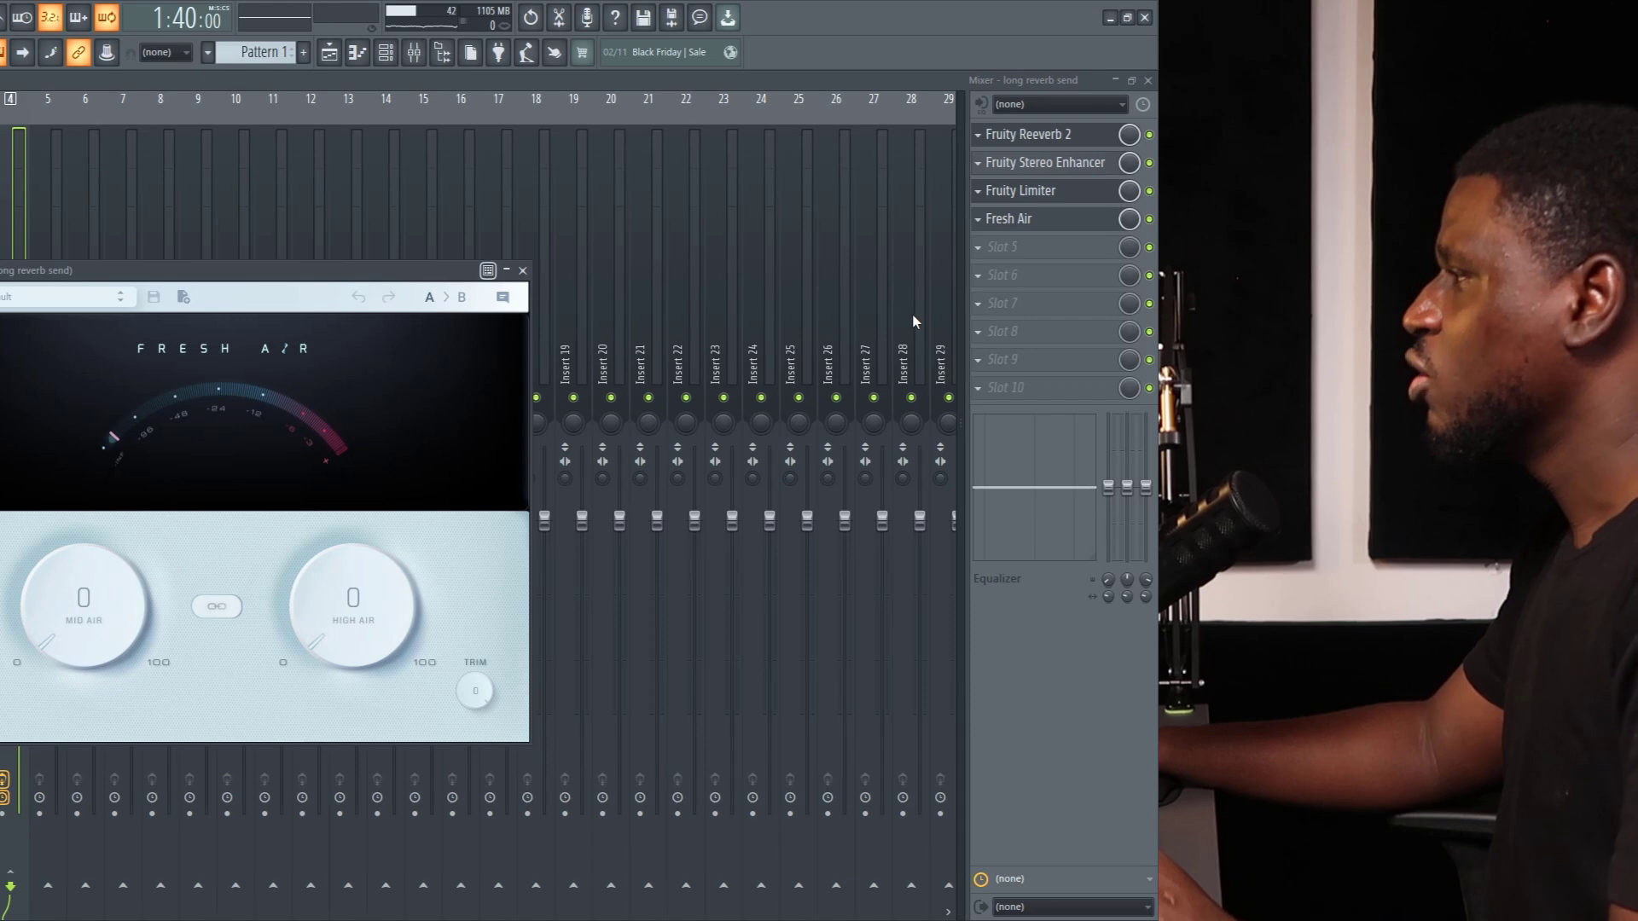
{"action": "left_click", "coordinate": [983, 251]}
{"action": "left_click", "coordinate": [1021, 253]}
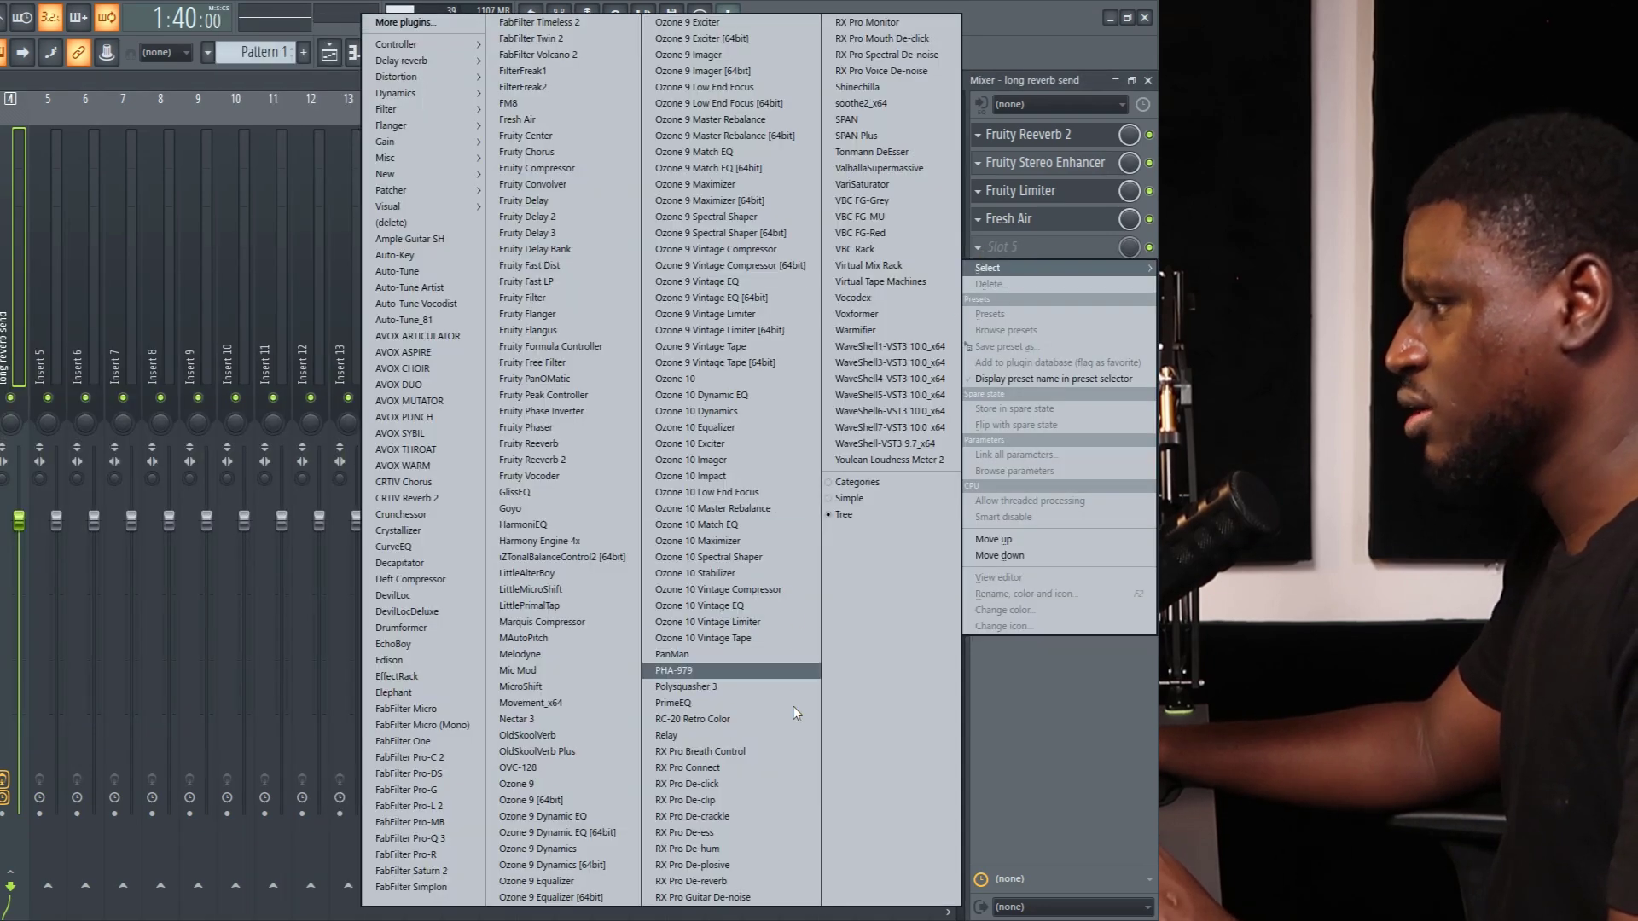
{"action": "left_click", "coordinate": [791, 688]}
{"action": "left_click_drag", "start_coordinate": [142, 305], "coordinate": [241, 340]}
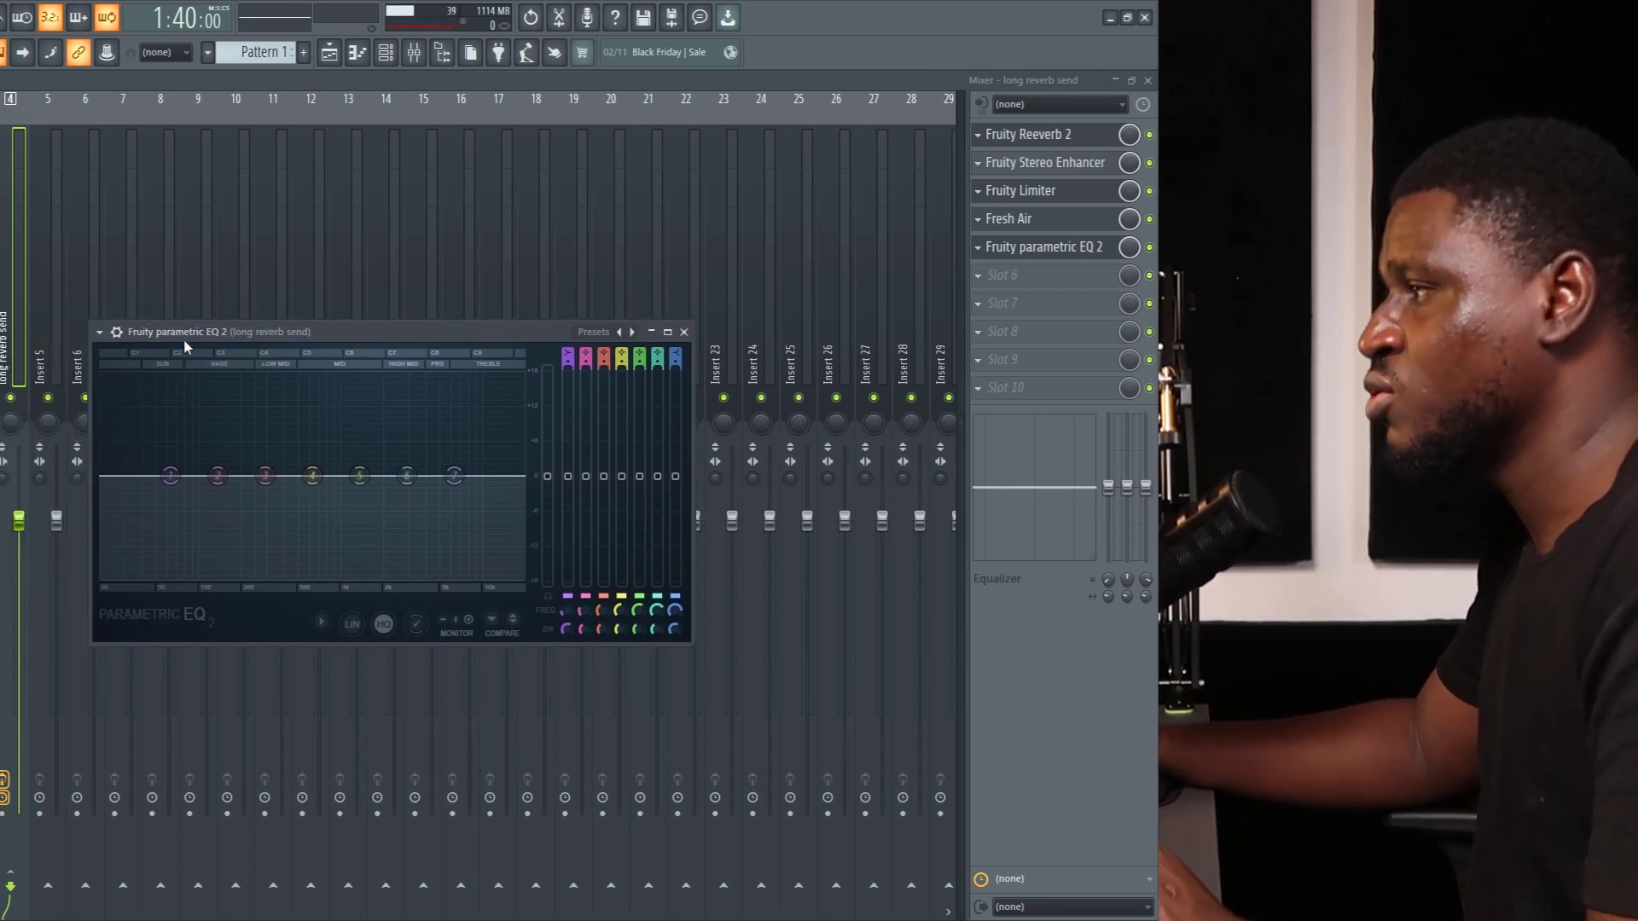
Cut the lows and boost the highs in the long reverb's Fruity parametric EQ 2, and bypass the EQ.
{"action": "left_click_drag", "start_coordinate": [454, 475], "coordinate": [385, 466]}
{"action": "left_click_drag", "start_coordinate": [175, 484], "coordinate": [260, 580]}
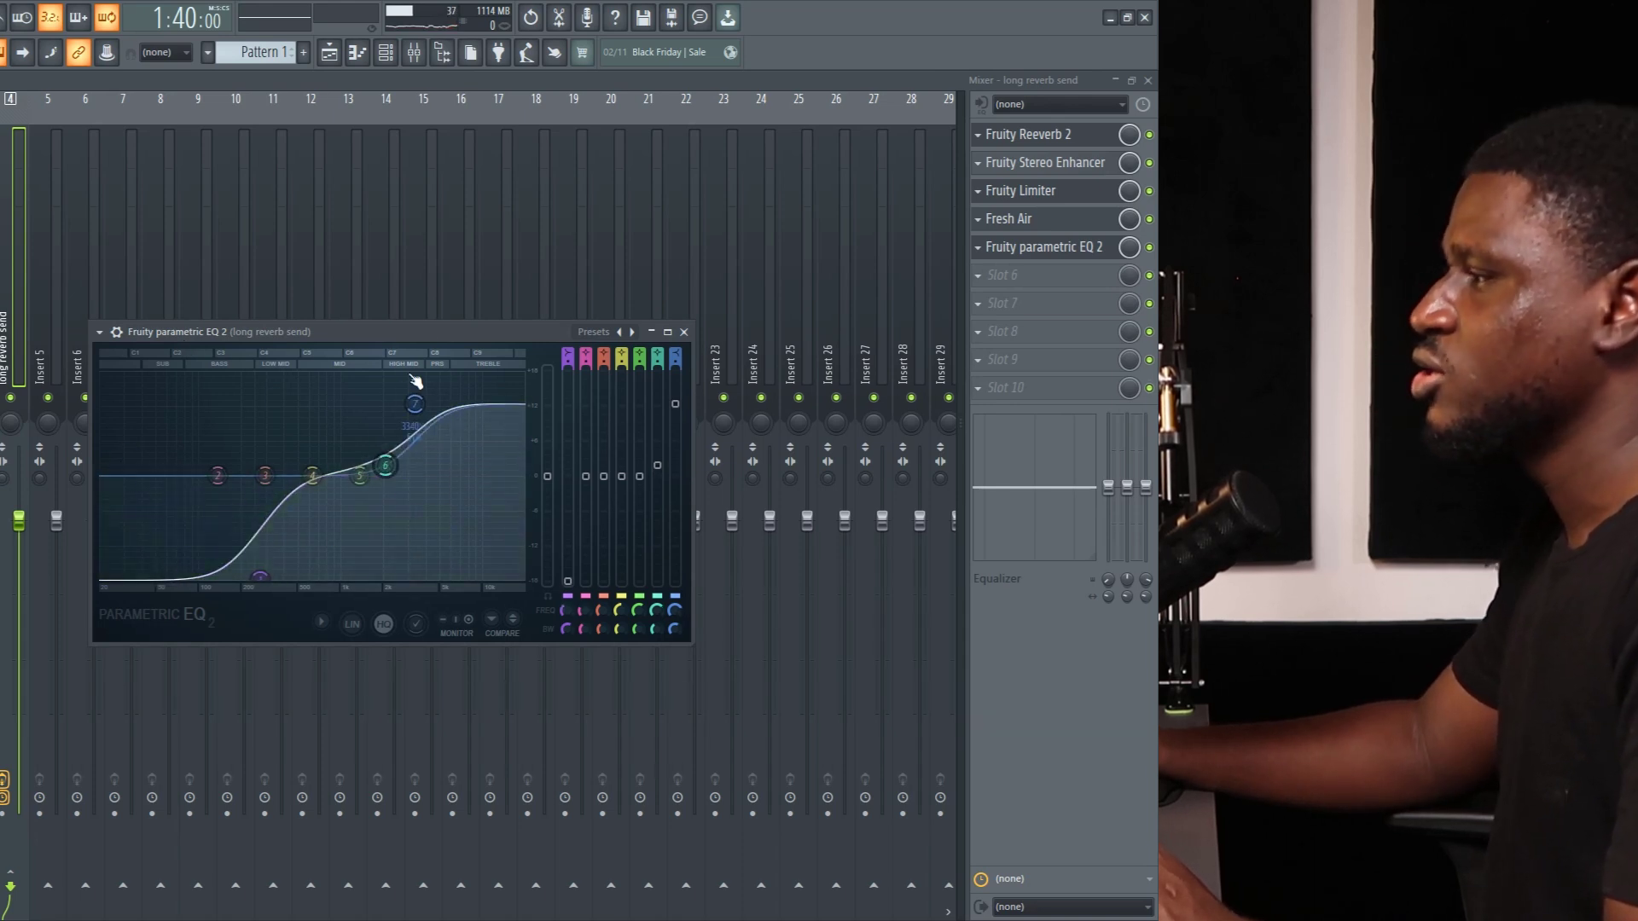
{"action": "left_click", "coordinate": [683, 332]}
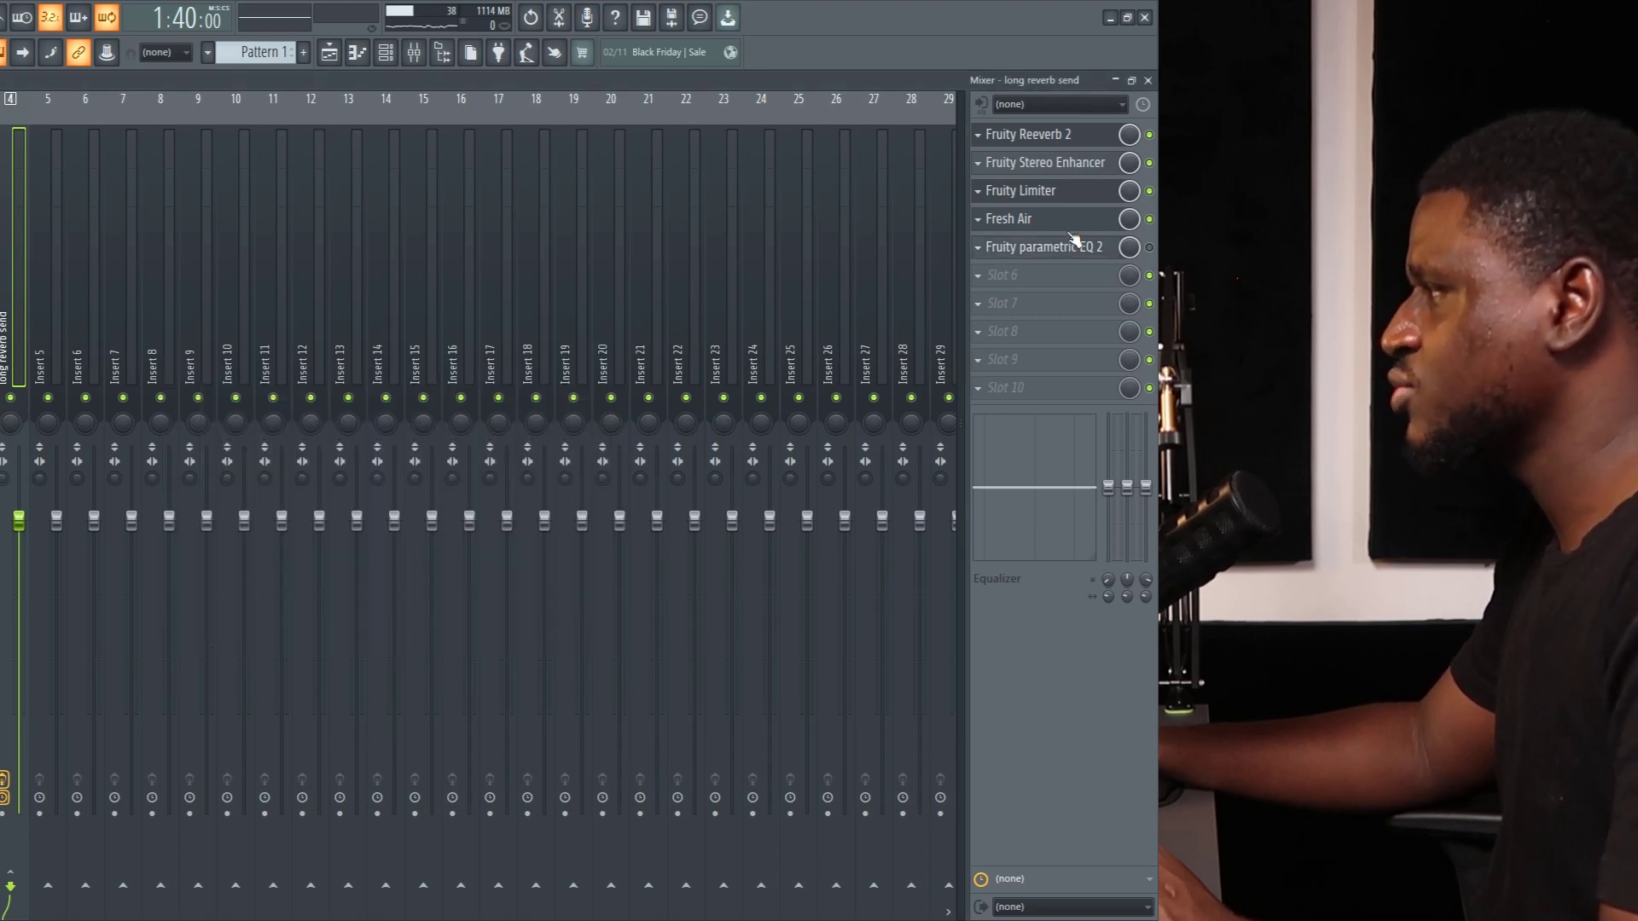
Set Fresh Air on the long reverb send to High Air 16 and Mid Air 10 during playback.
{"action": "mouse_move", "coordinate": [1060, 220]}
{"action": "left_mouse_down"}
{"action": "mouse_move", "coordinate": [1058, 276]}
{"action": "mouse_move", "coordinate": [1058, 224]}
{"action": "left_mouse_up"}
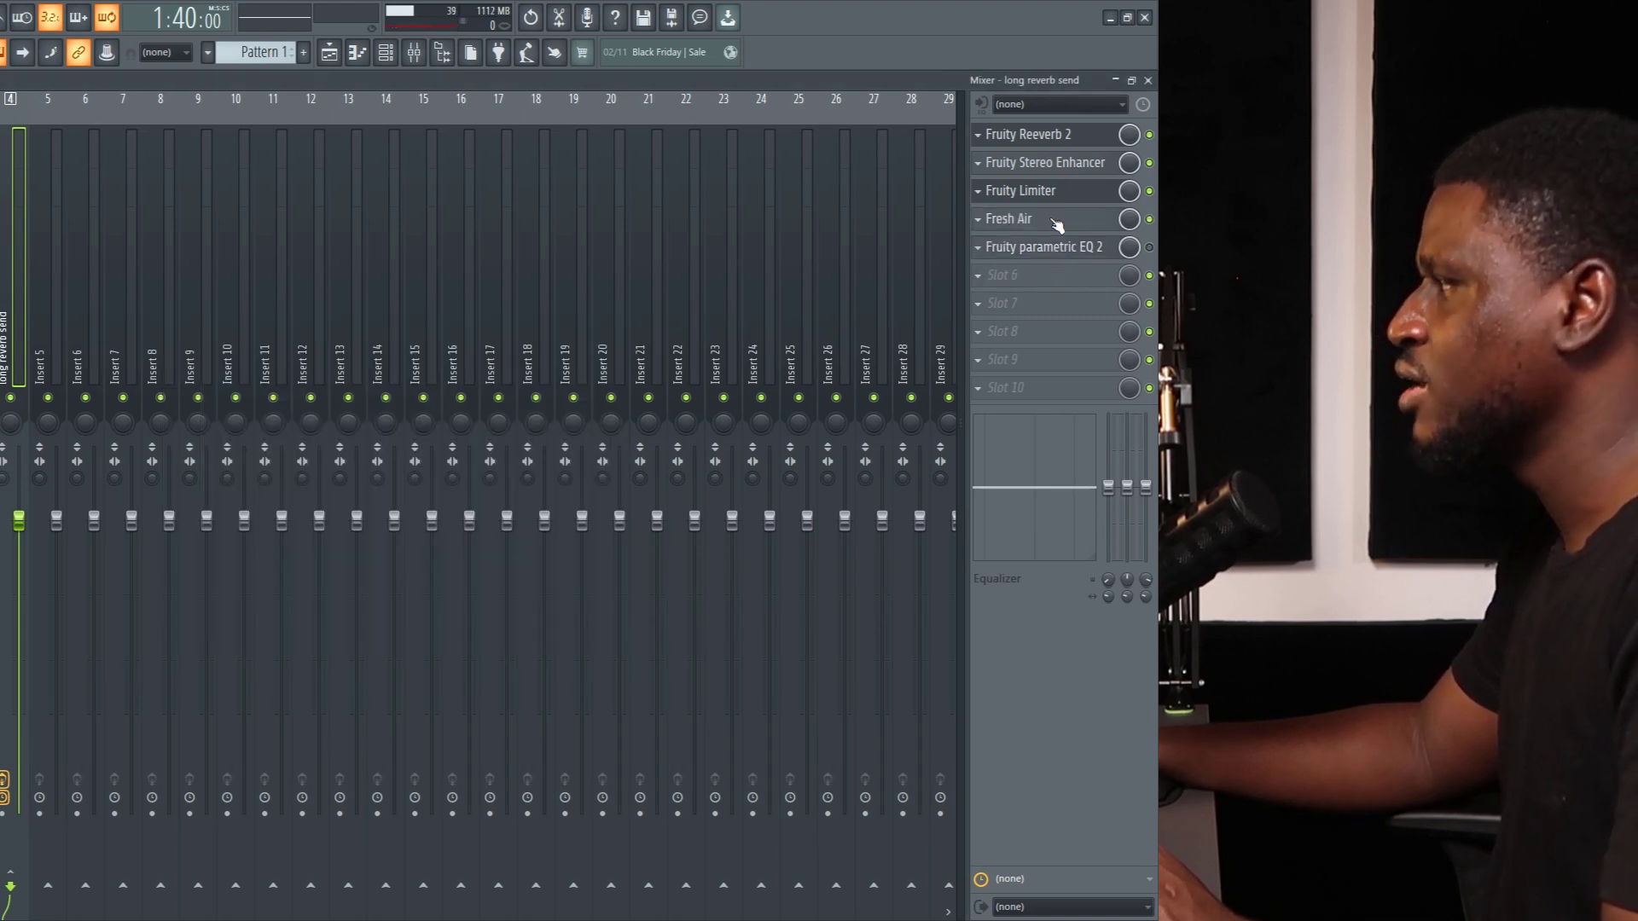
{"action": "left_click", "coordinate": [1024, 219]}
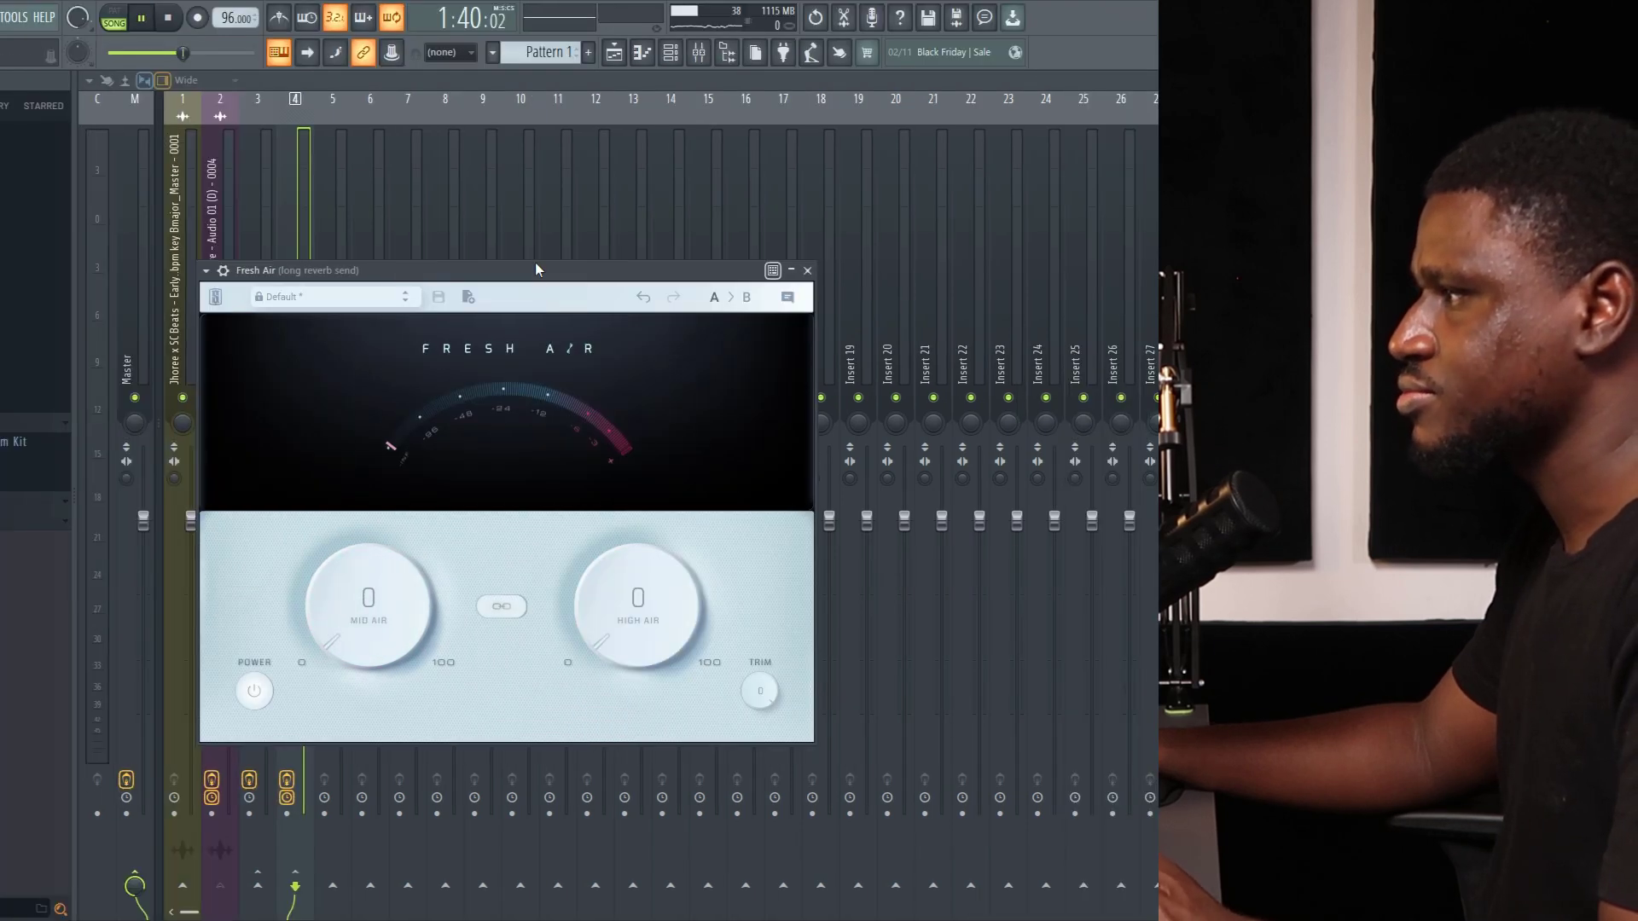
{"action": "left_click_drag", "start_coordinate": [614, 546], "coordinate": [613, 501]}
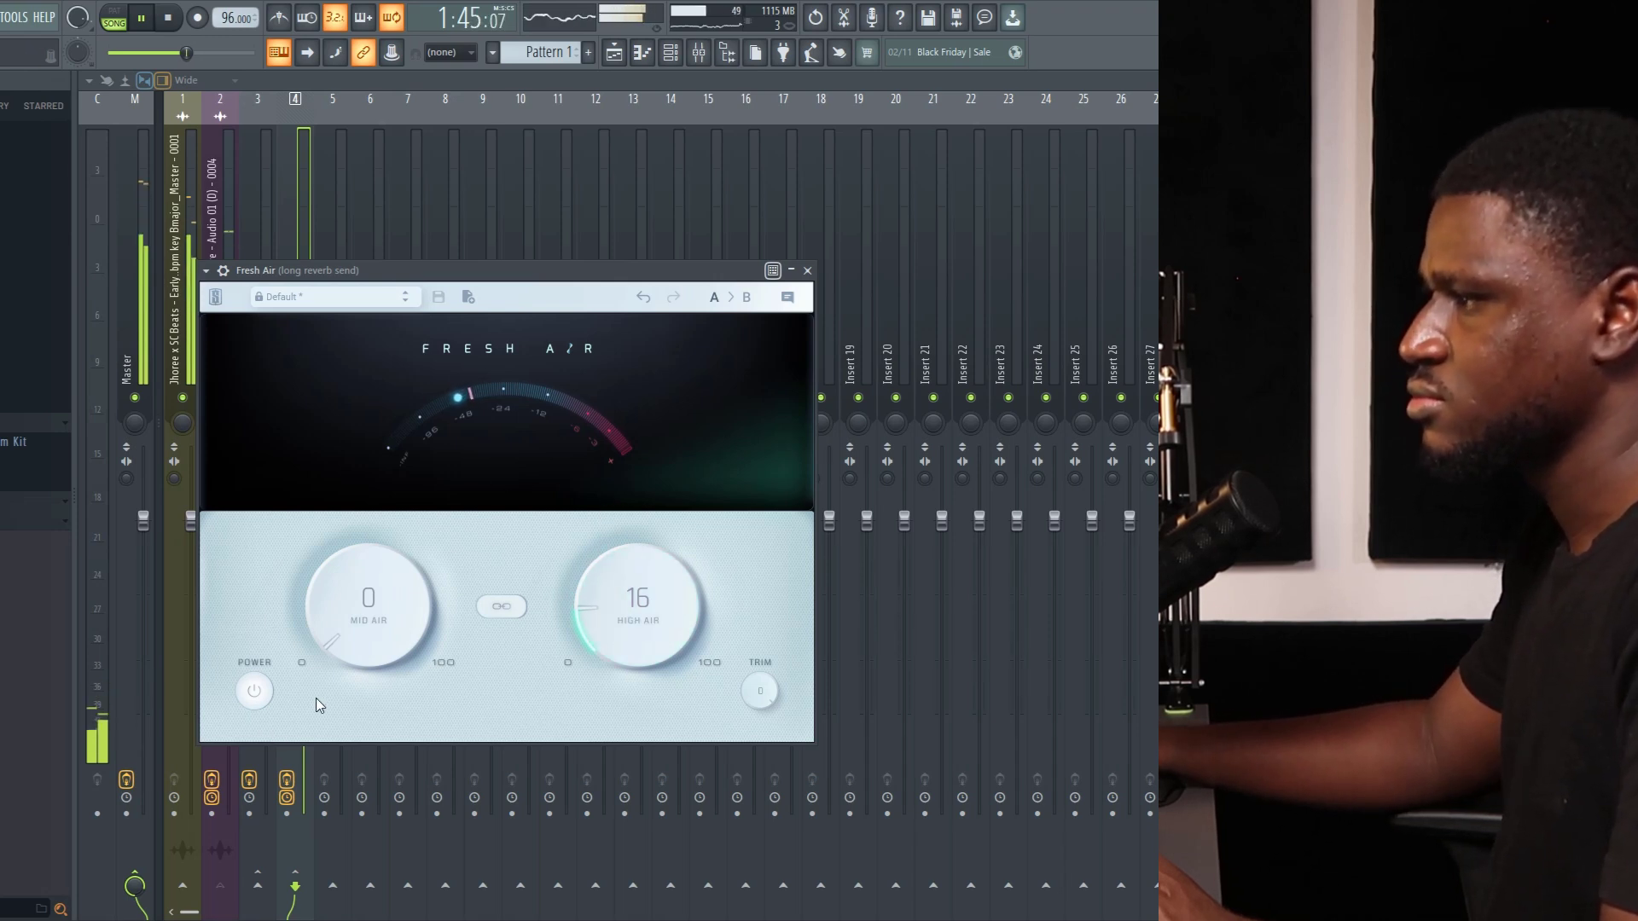
{"action": "left_click_drag", "start_coordinate": [367, 661], "coordinate": [362, 636]}
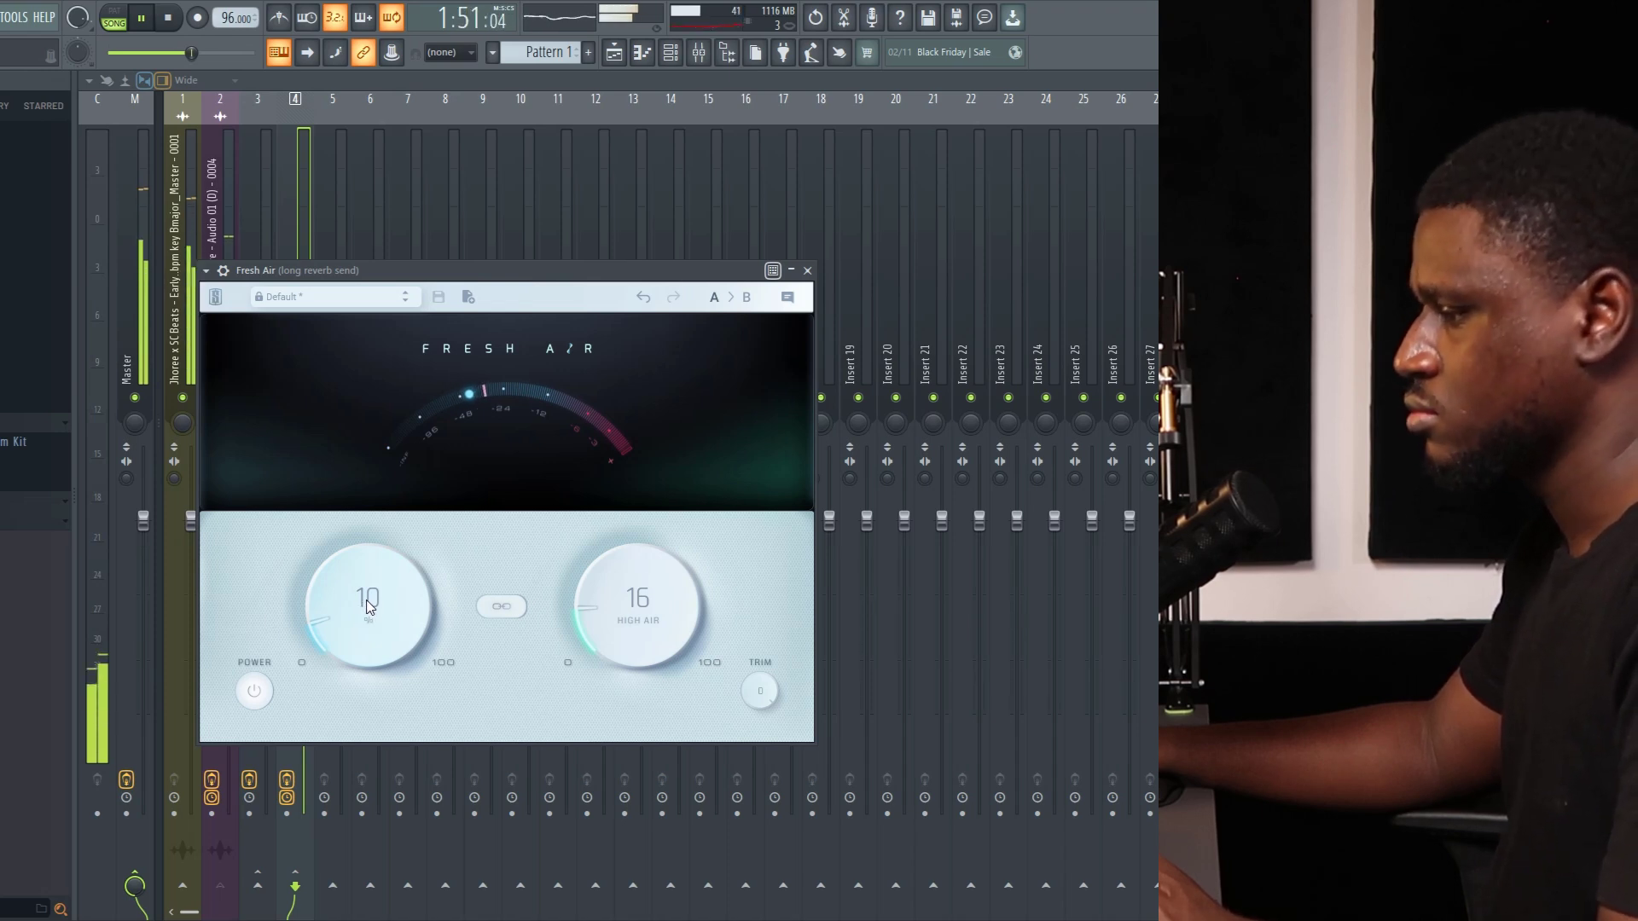
{"action": "left_click", "coordinate": [291, 202]}
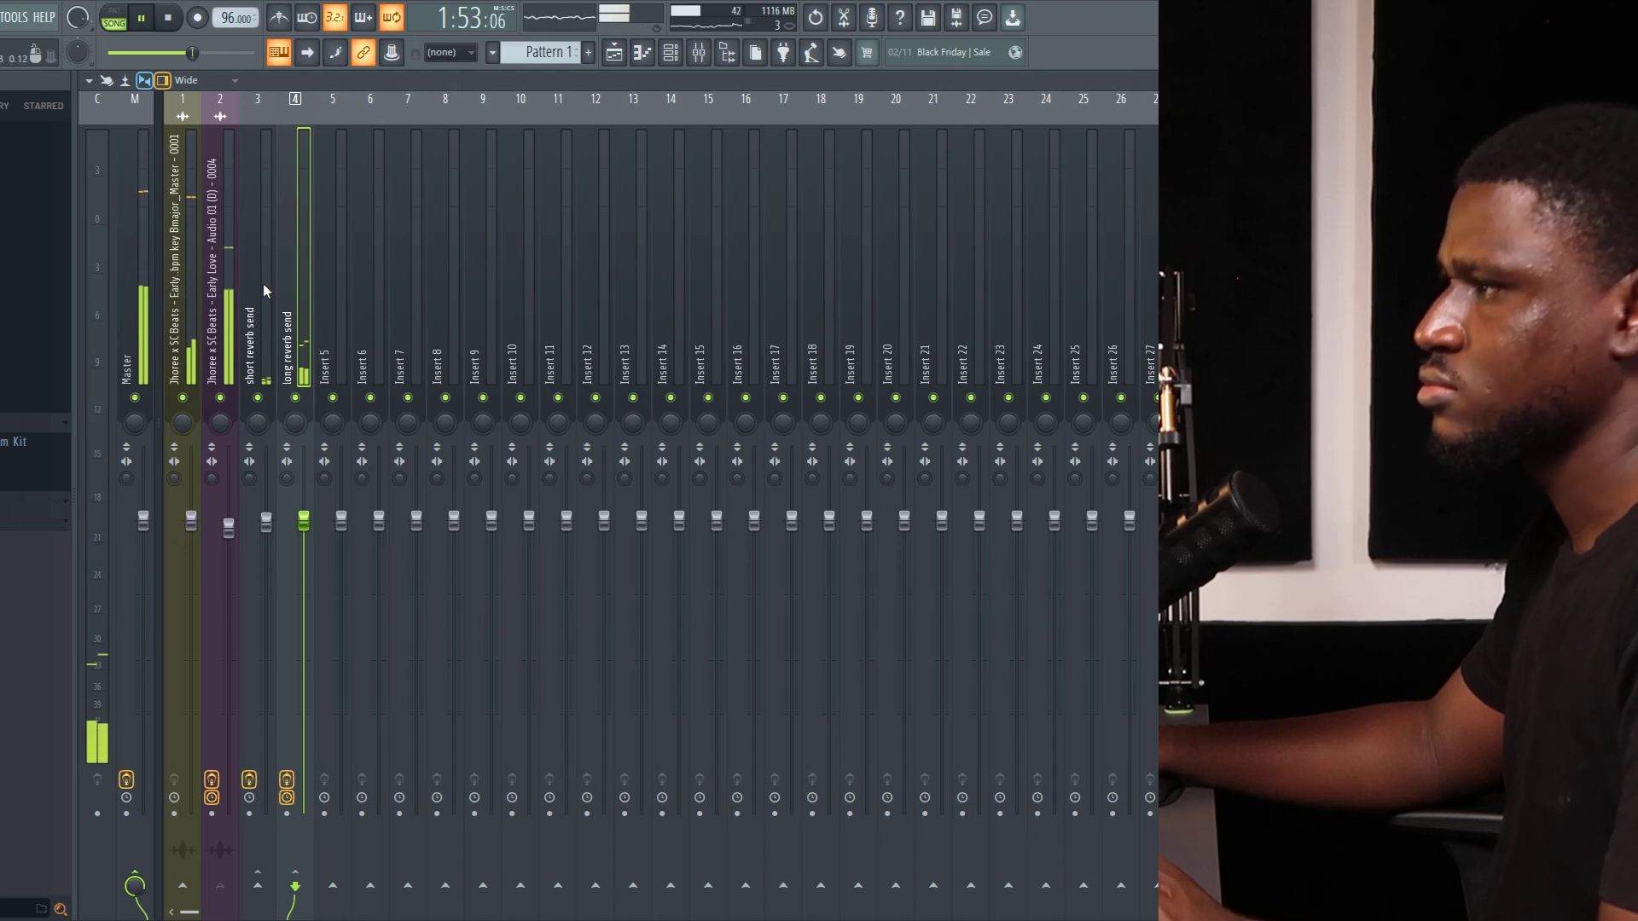
Mute the instrumental in the playlist so the vocal plays with only its reverb sends, and return to the mixer.
{"action": "left_click", "coordinate": [229, 352]}
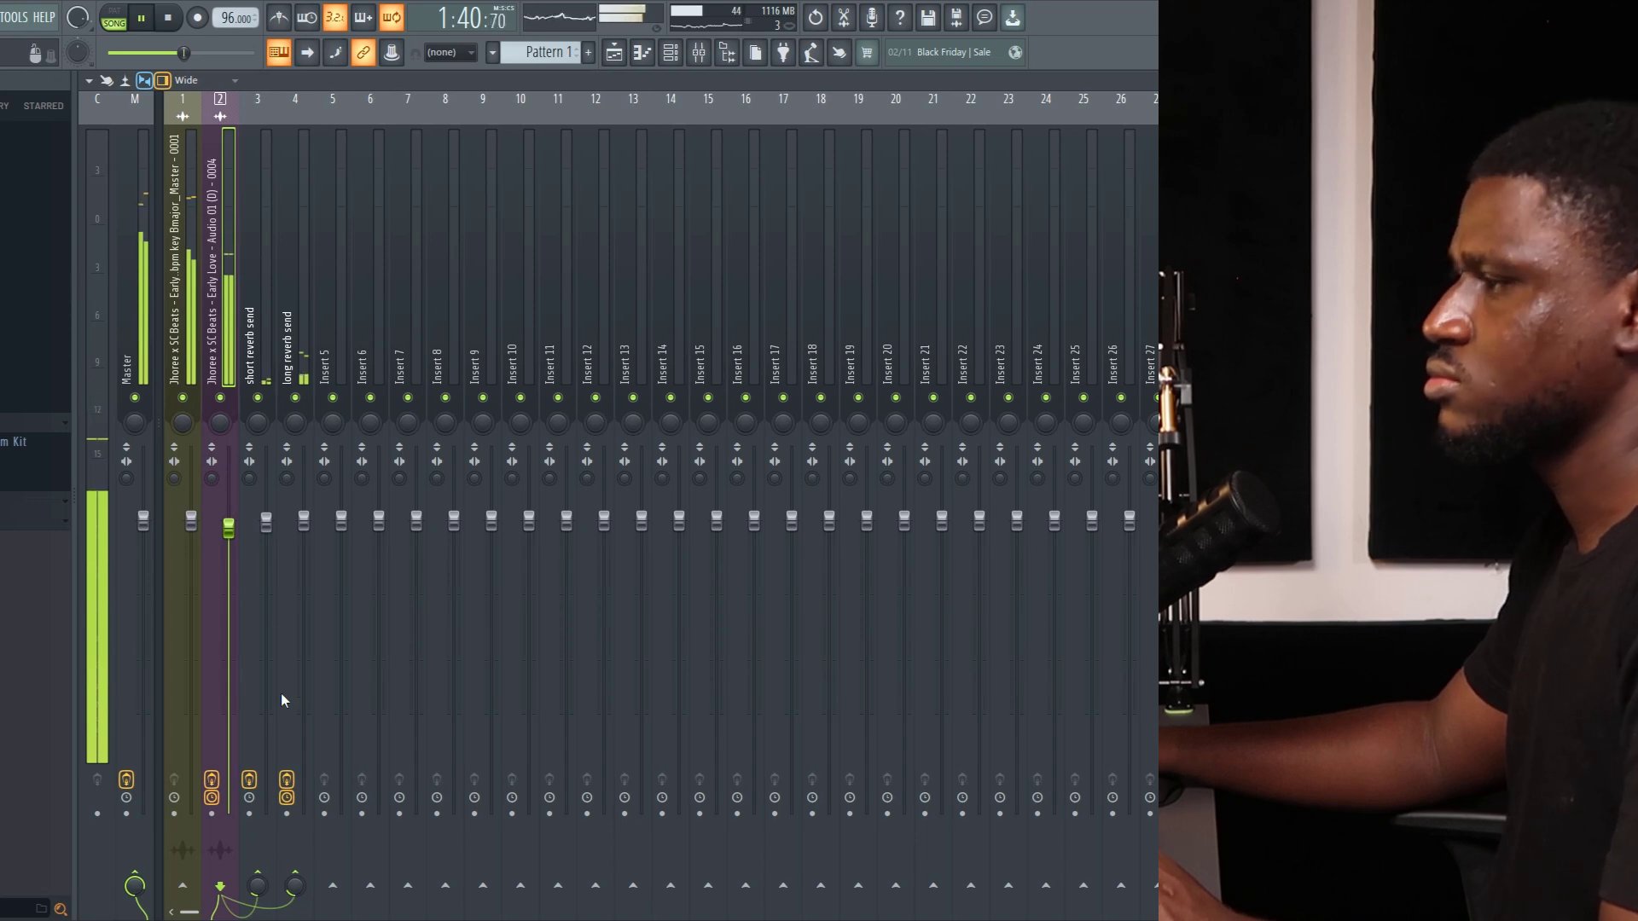
{"action": "left_click", "coordinate": [615, 60]}
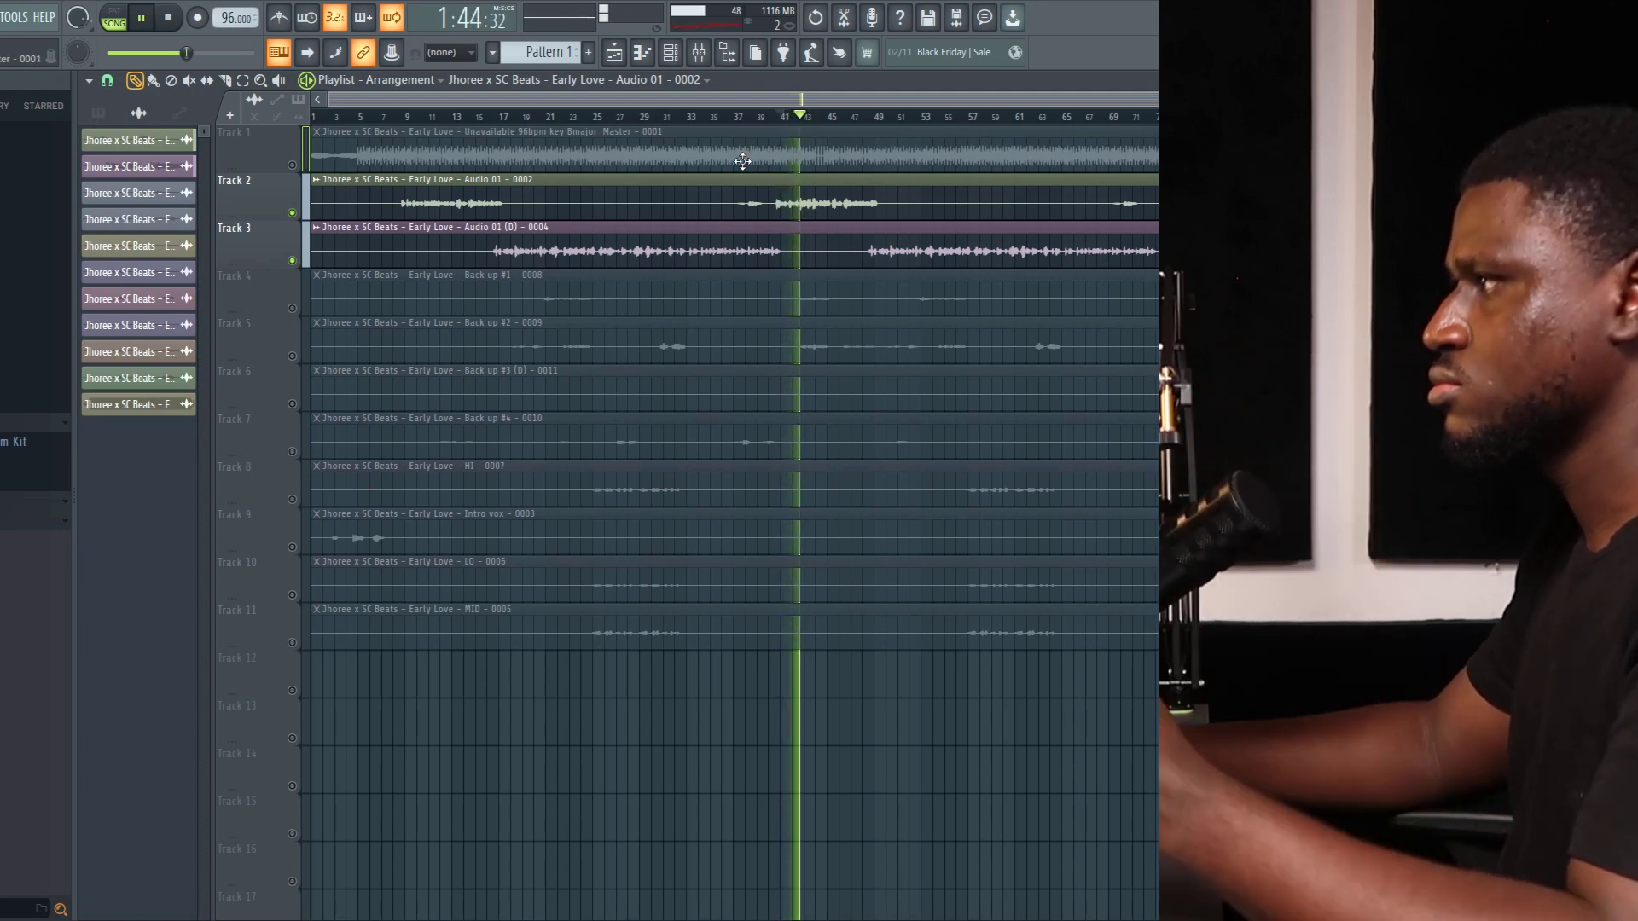
{"action": "key", "text": "F9"}
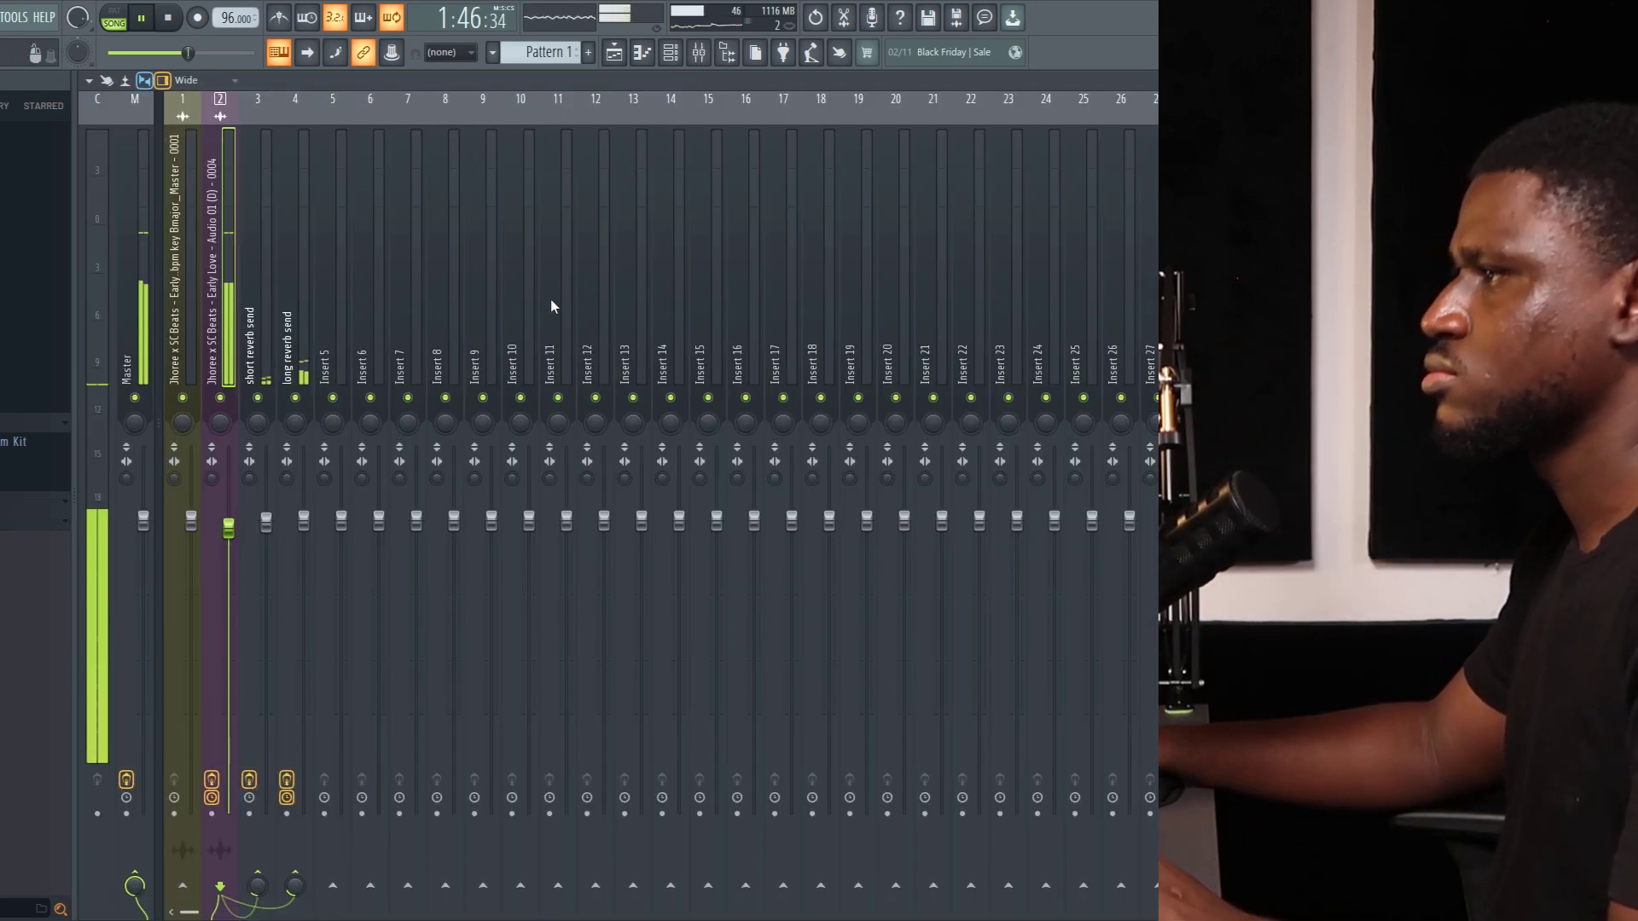
Toggle Fresh Air on the long reverb send during playback to compare the vocal with and without it, leave it enabled and close it.
{"action": "left_click", "coordinate": [266, 322]}
{"action": "left_click", "coordinate": [290, 342]}
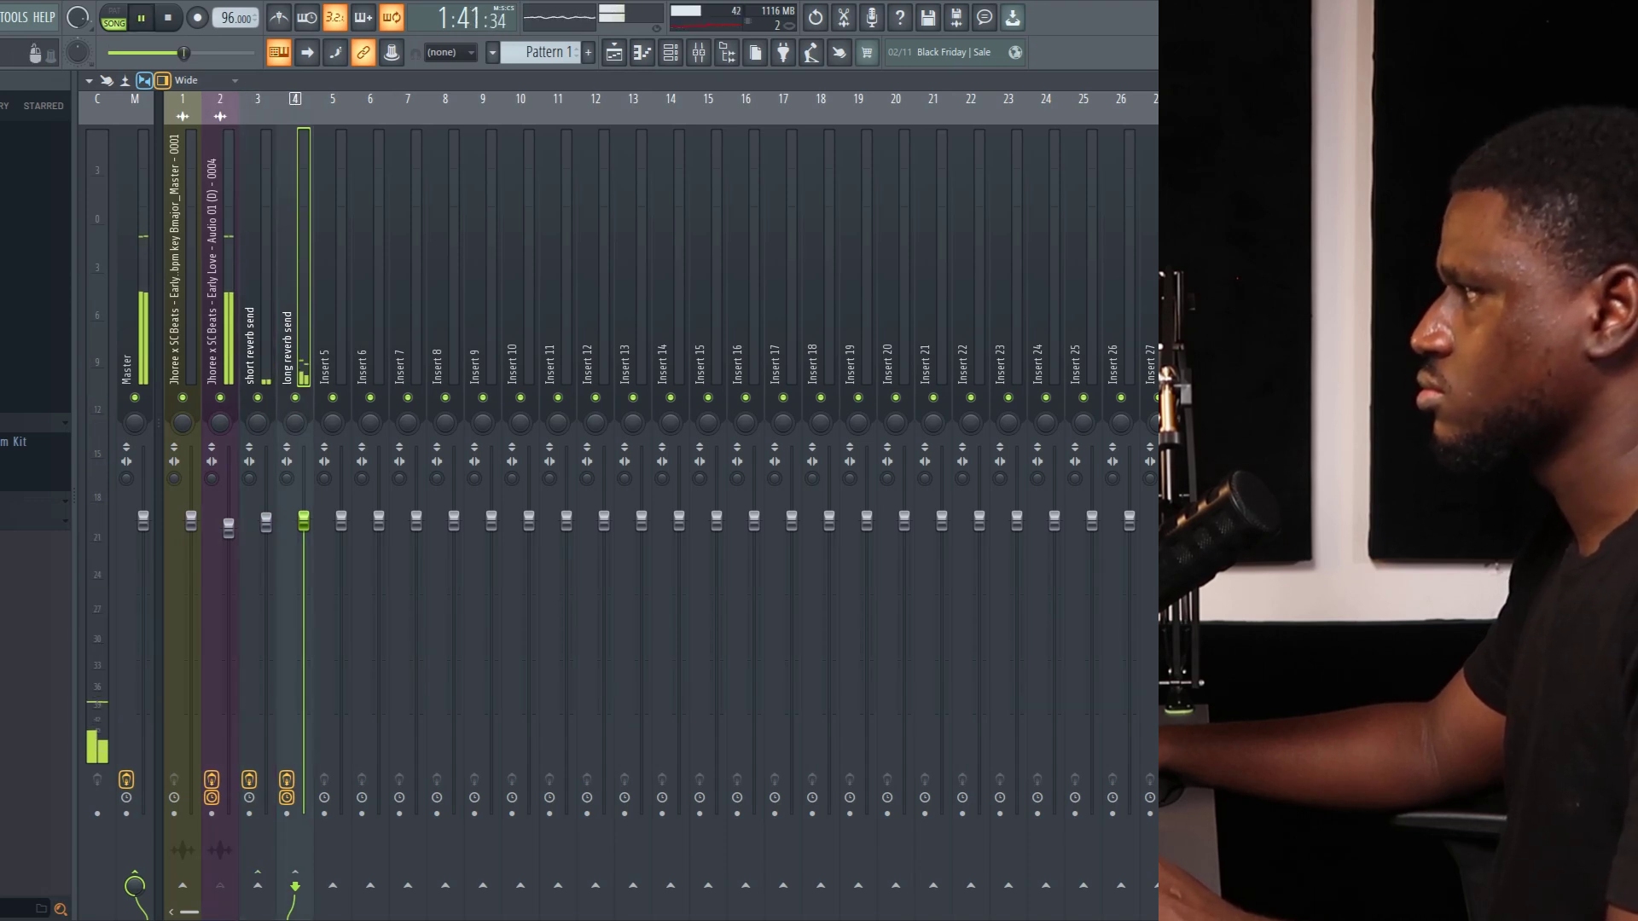
{"action": "left_click", "coordinate": [1263, 213]}
{"action": "left_click", "coordinate": [223, 272]}
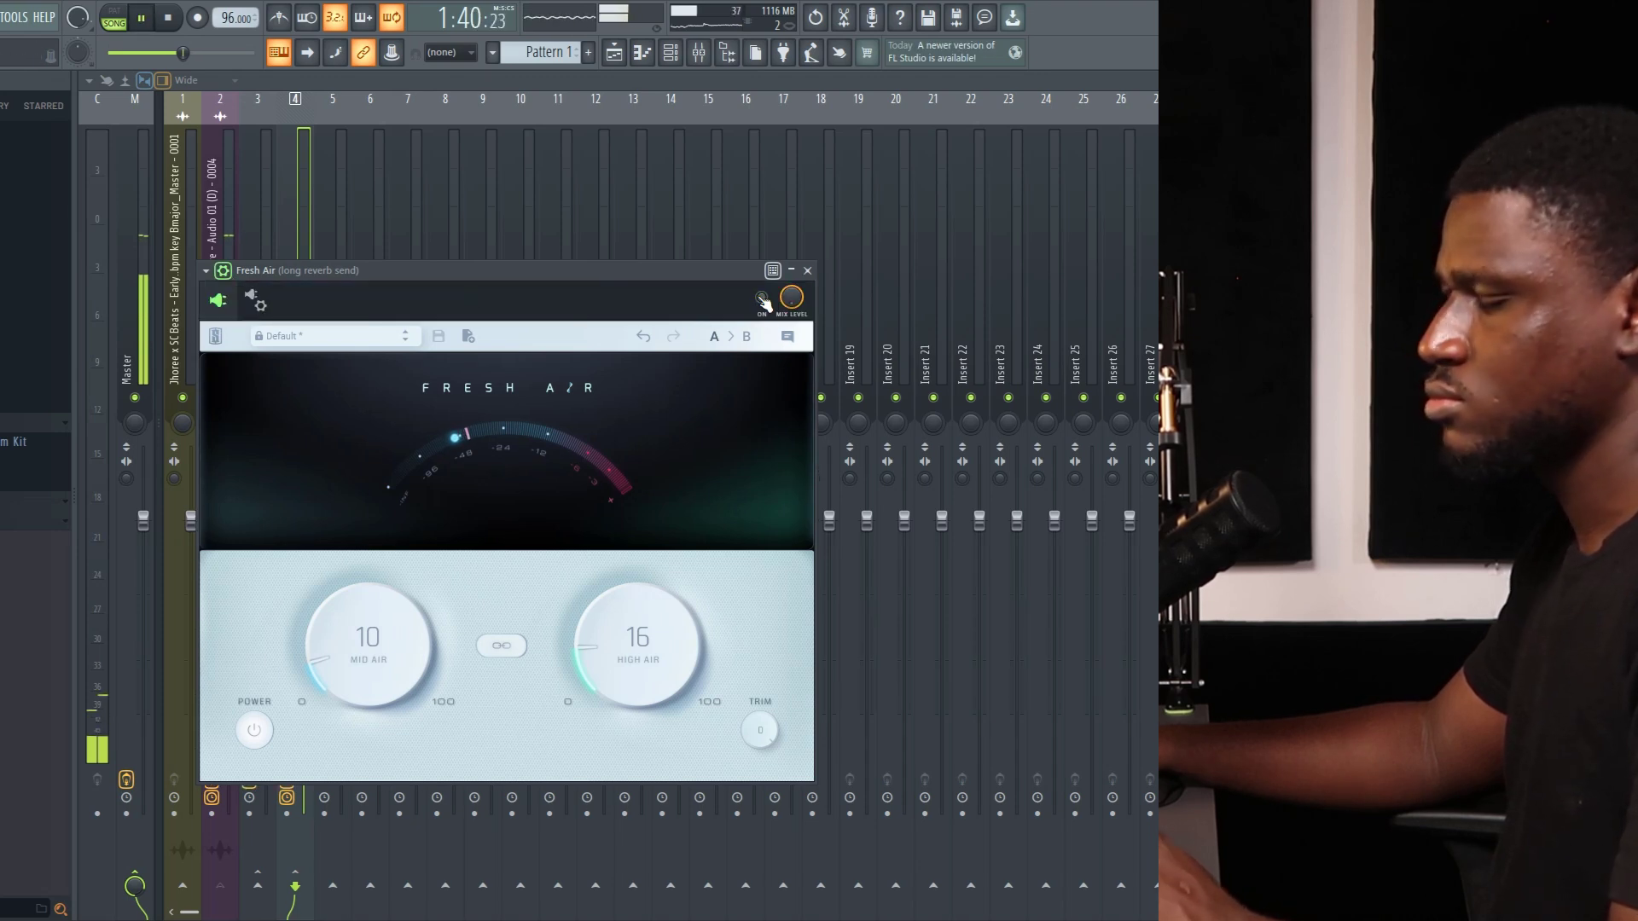
{"action": "left_click", "coordinate": [761, 299]}
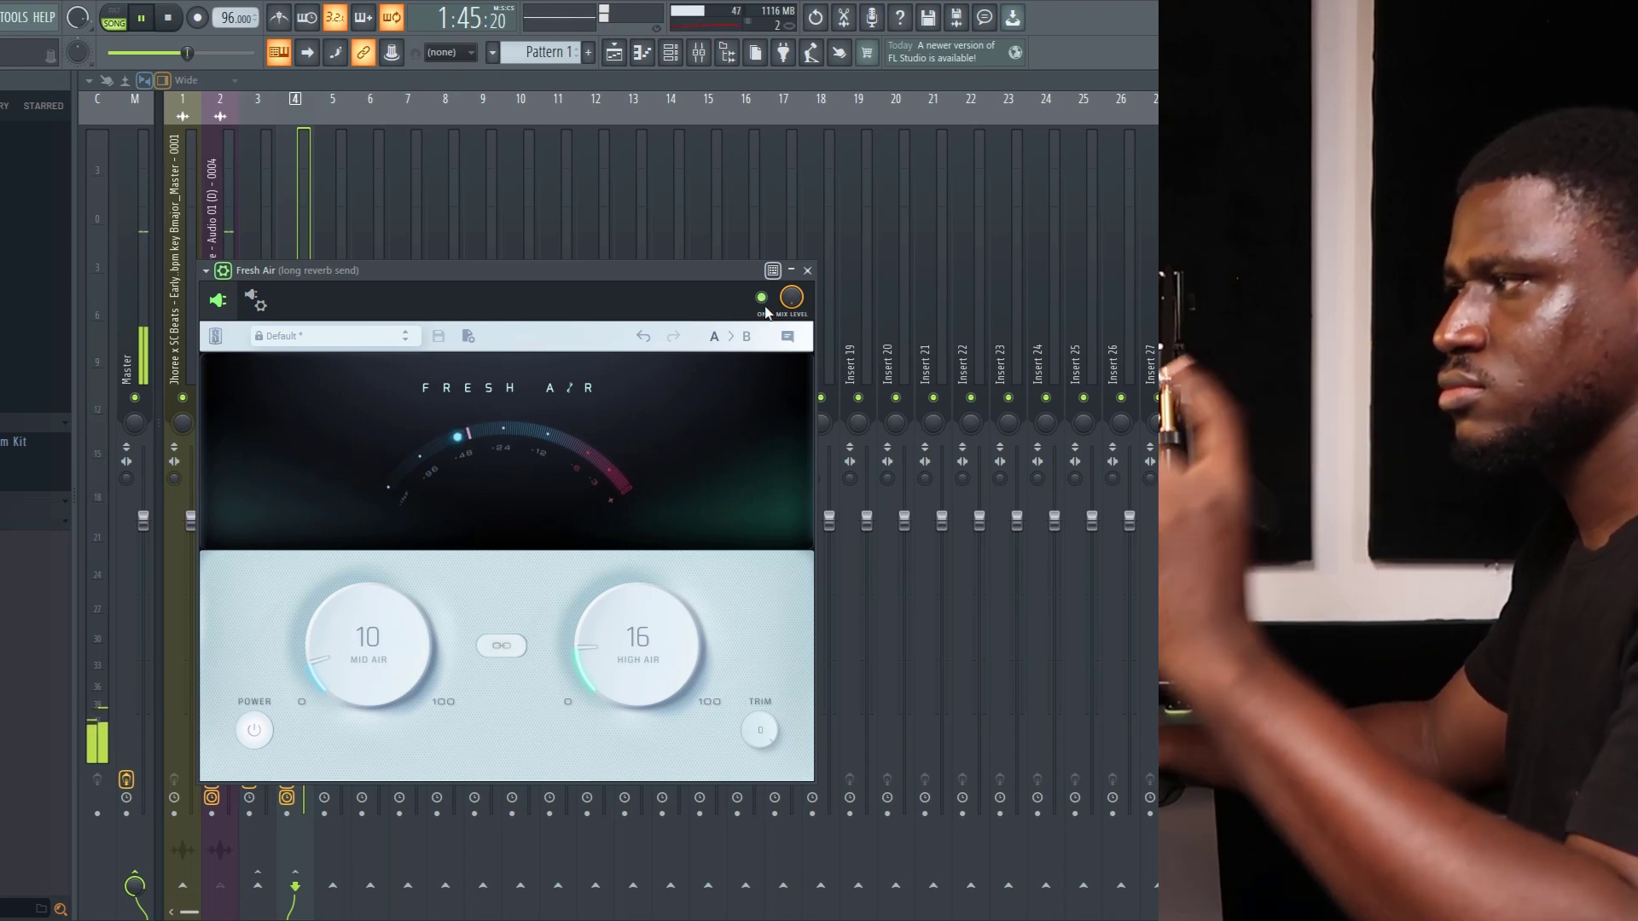
{"action": "left_click", "coordinate": [808, 271]}
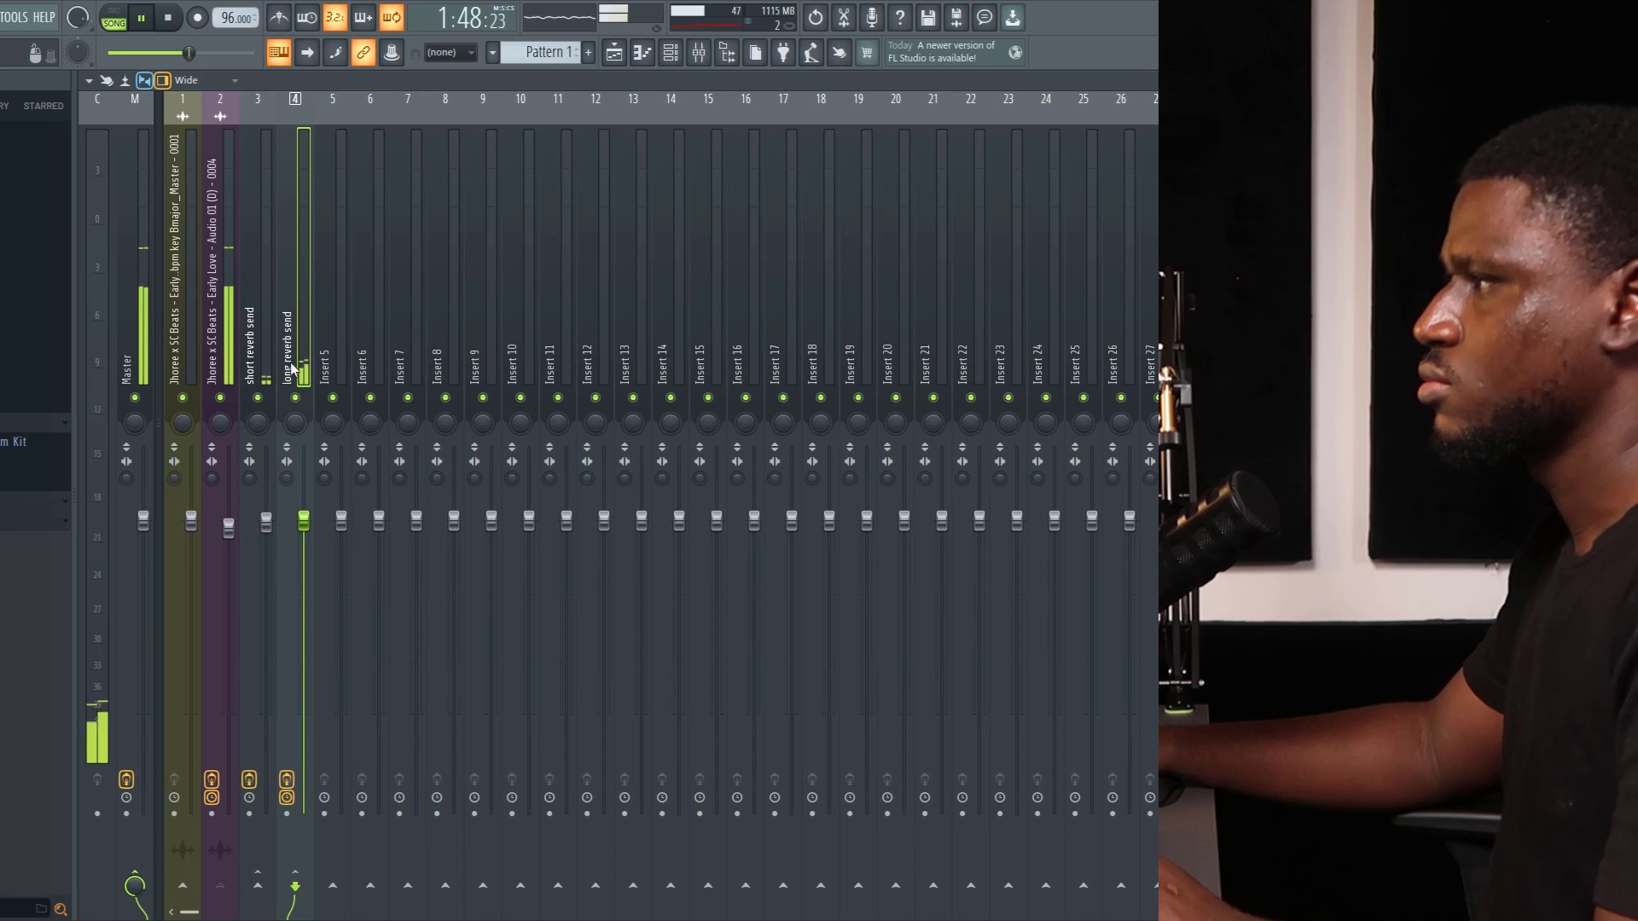
Unmute the instrumental on Track 1 in the playlist and play the full mix, jumping ahead to about bar 47.
{"action": "left_click", "coordinate": [615, 52]}
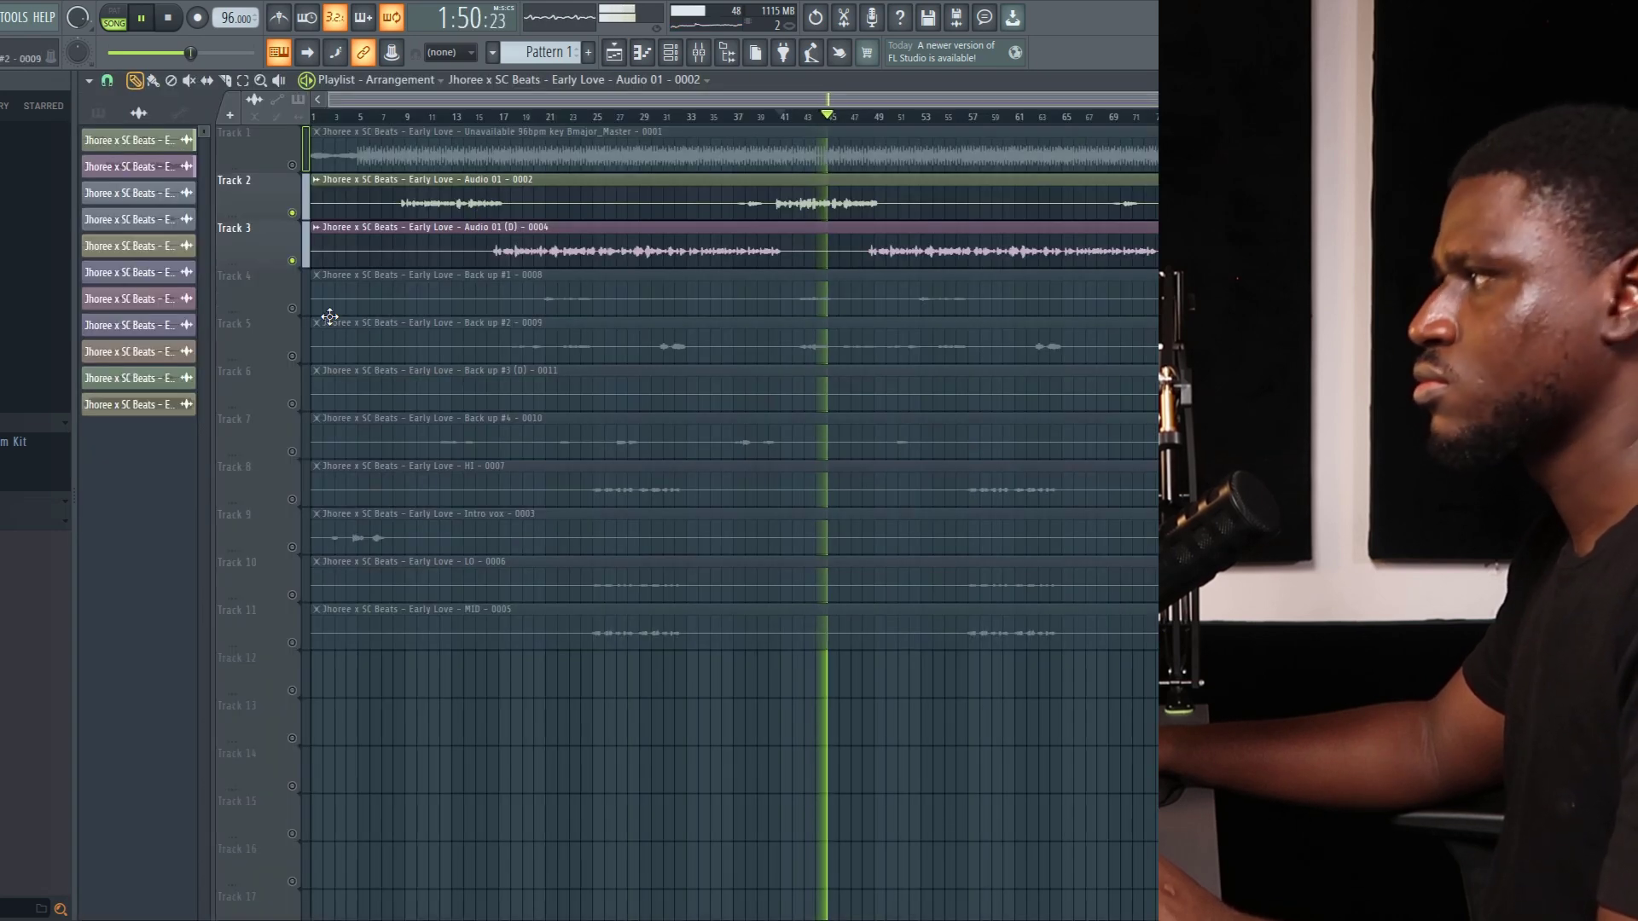
{"action": "key", "text": "space"}
{"action": "left_click", "coordinate": [292, 165]}
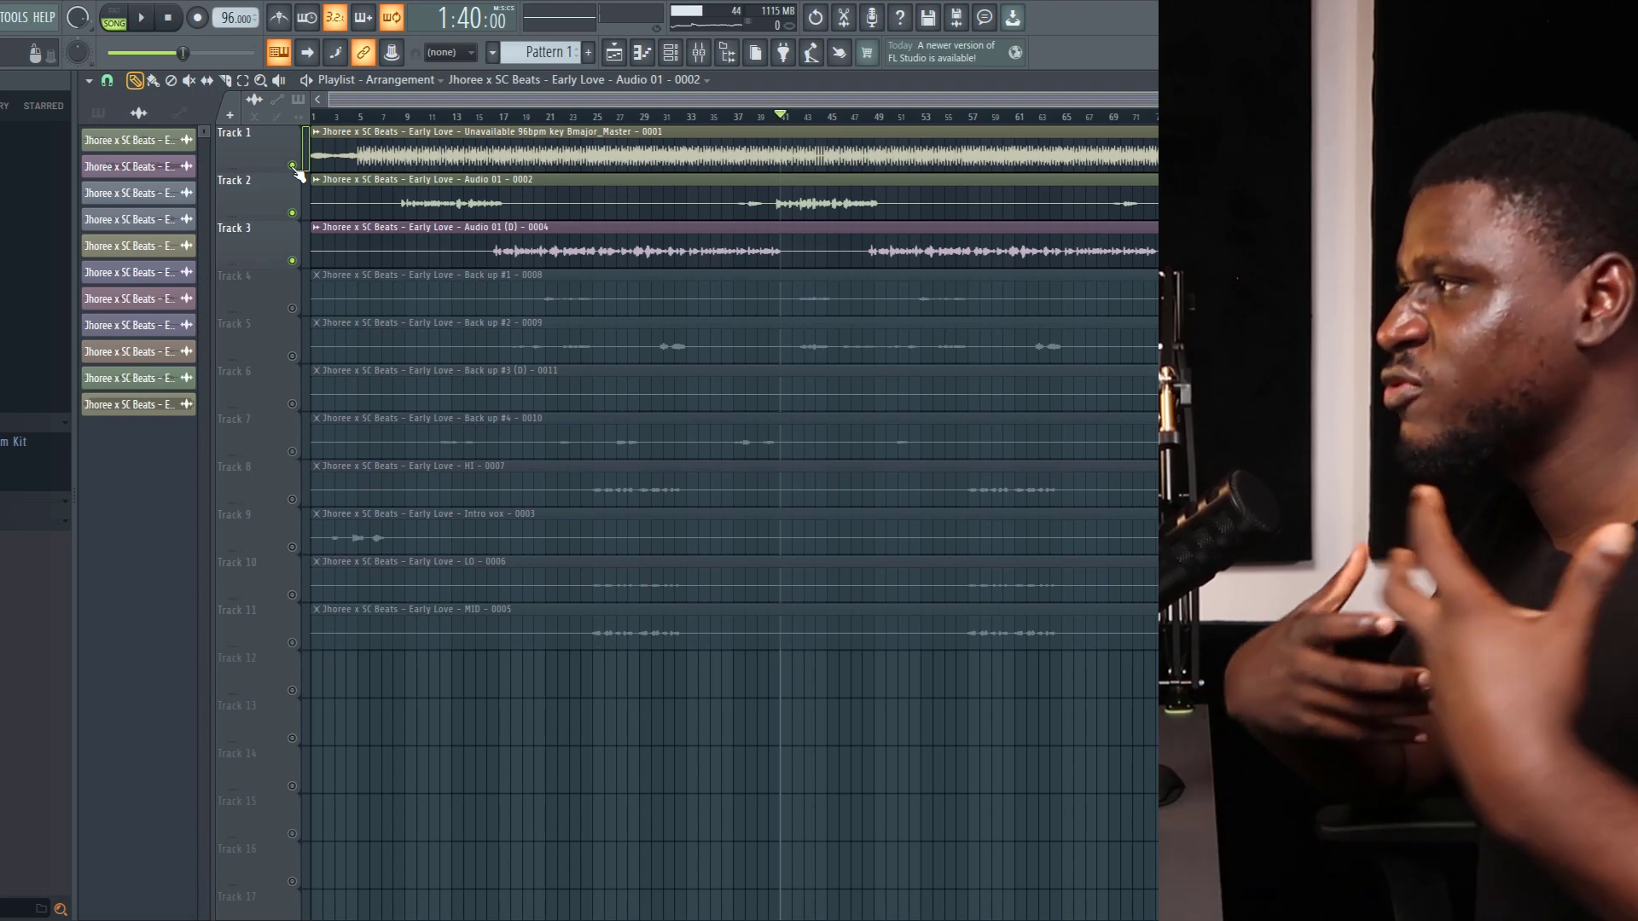
{"action": "key", "text": "space"}
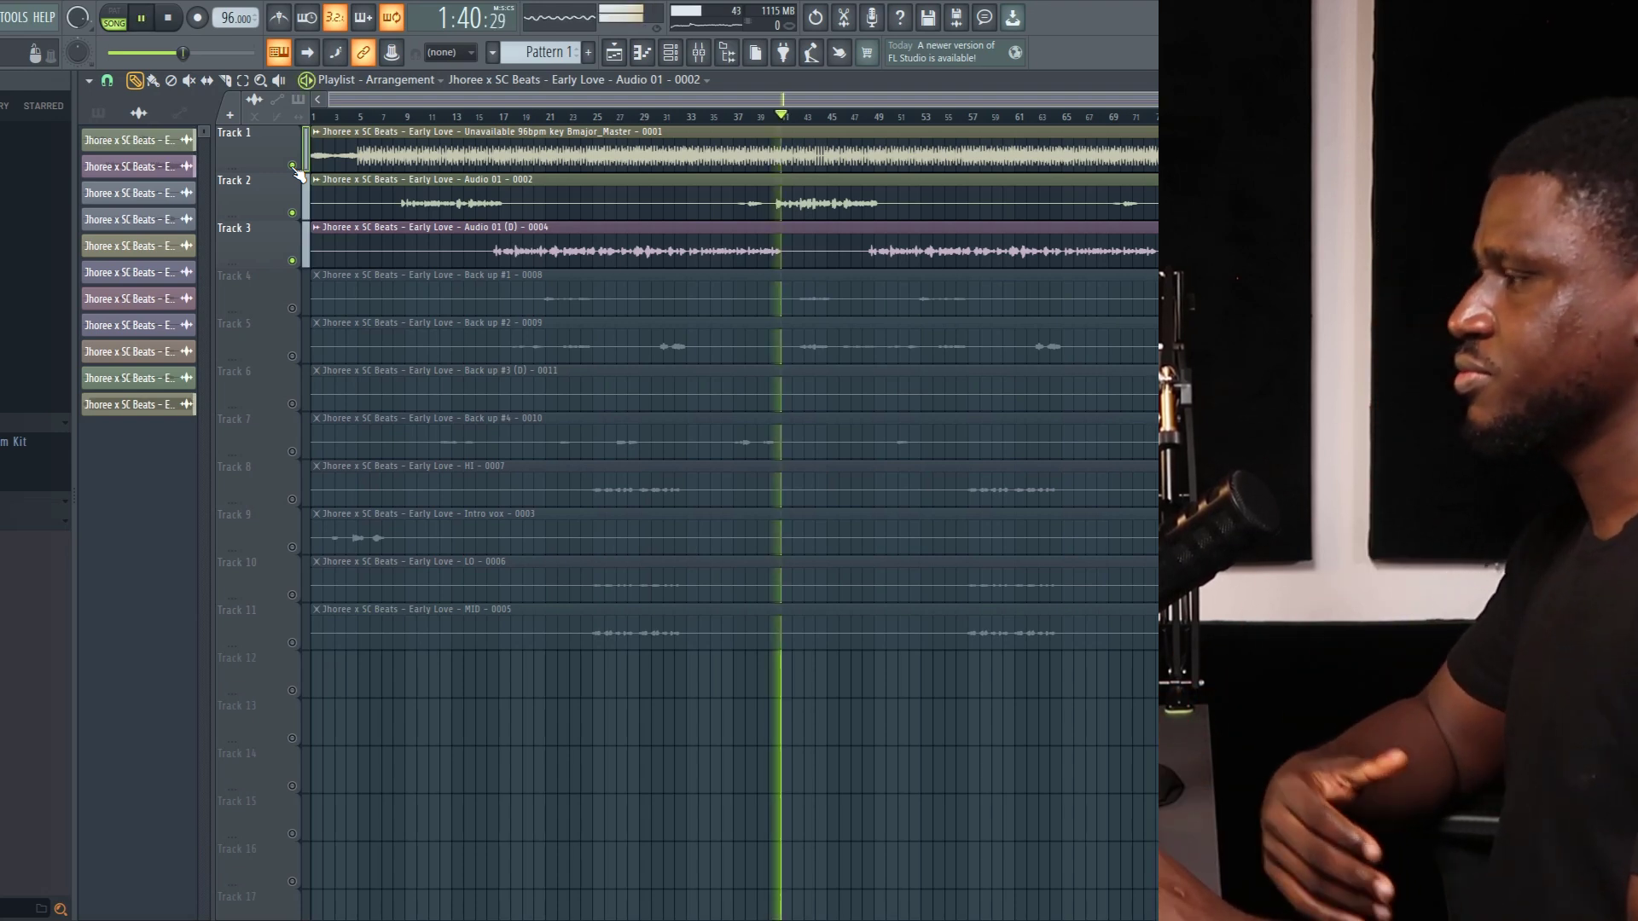
{"action": "left_click", "coordinate": [862, 117]}
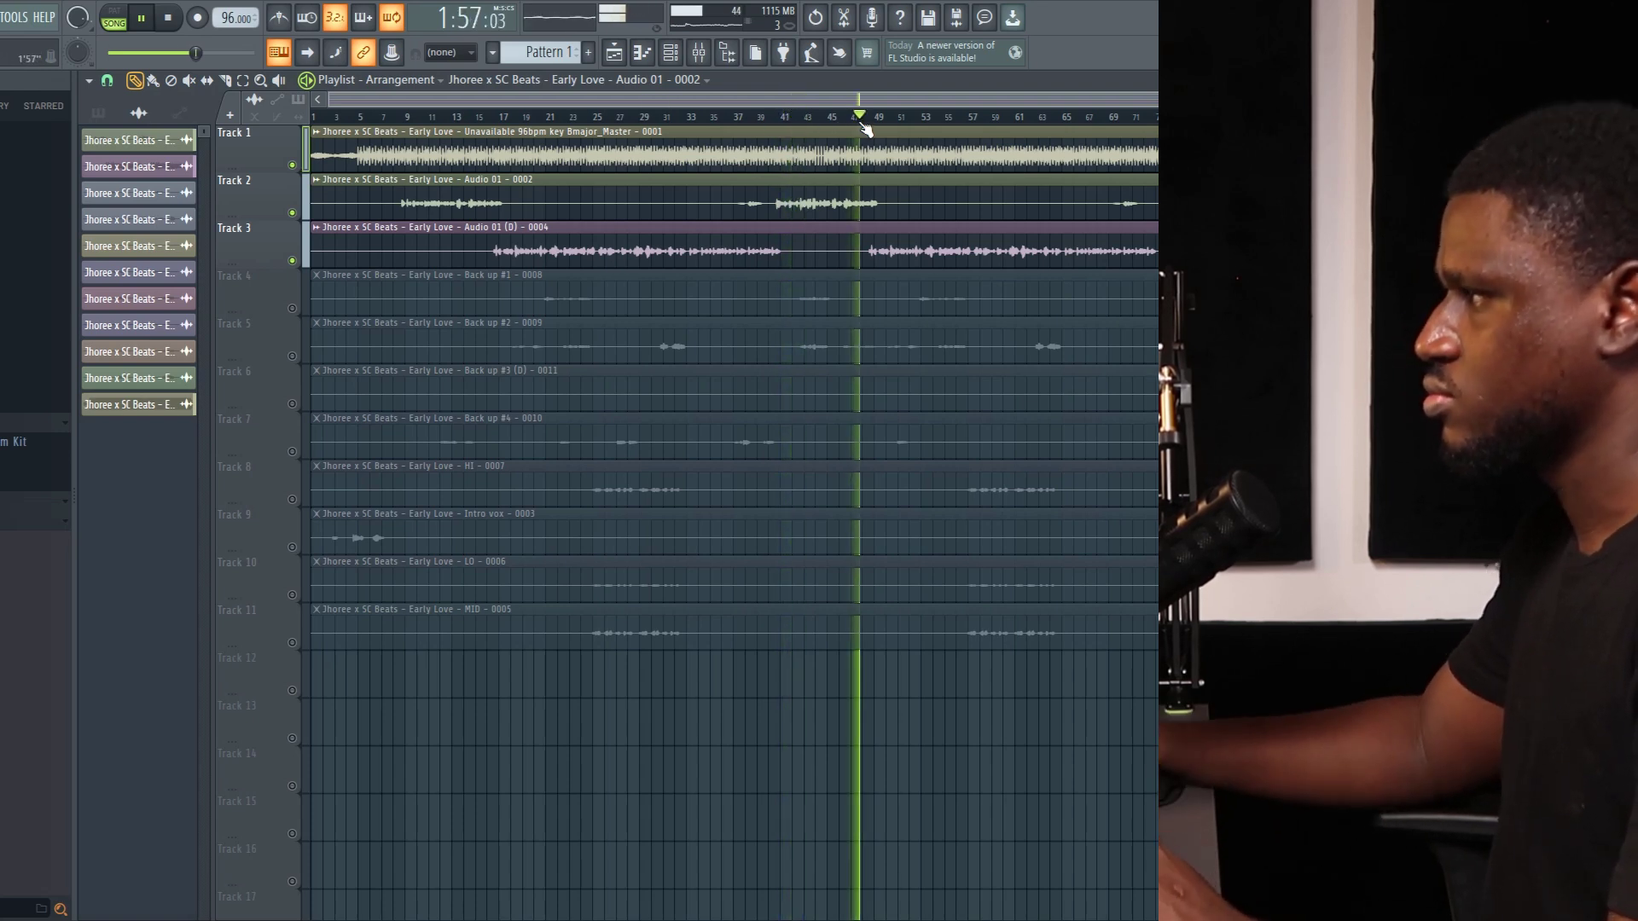
Solo the Track 3 vocal to hear it with its reverb sends, stop playback and check the mixer.
{"action": "right_click", "coordinate": [292, 260]}
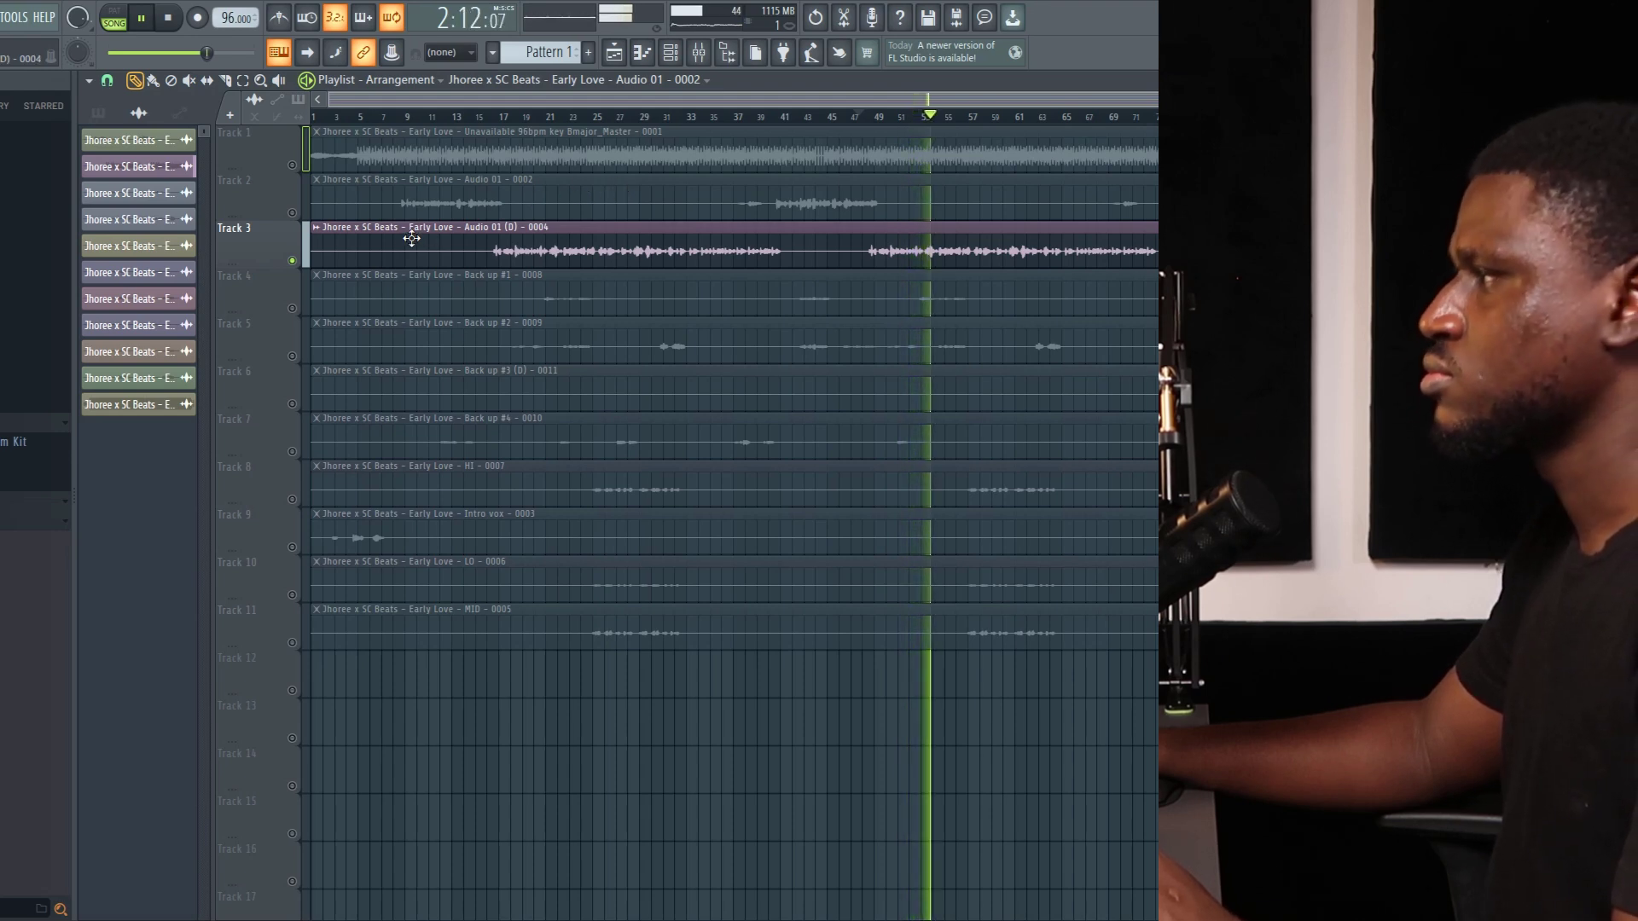
{"action": "key", "text": "space"}
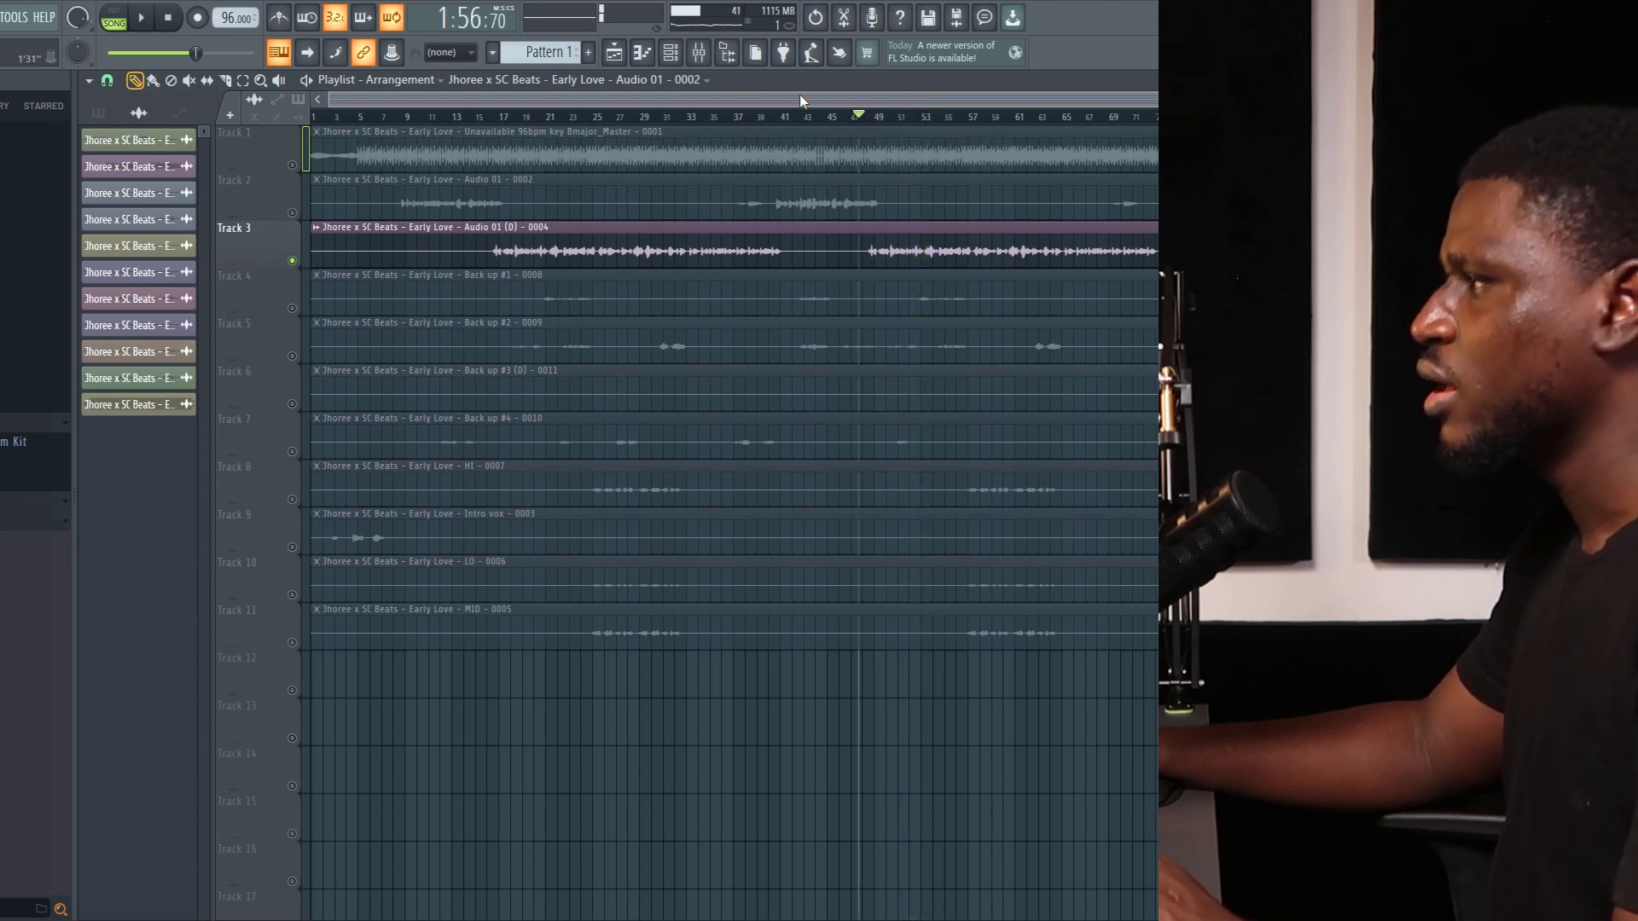
{"action": "left_click", "coordinate": [701, 57]}
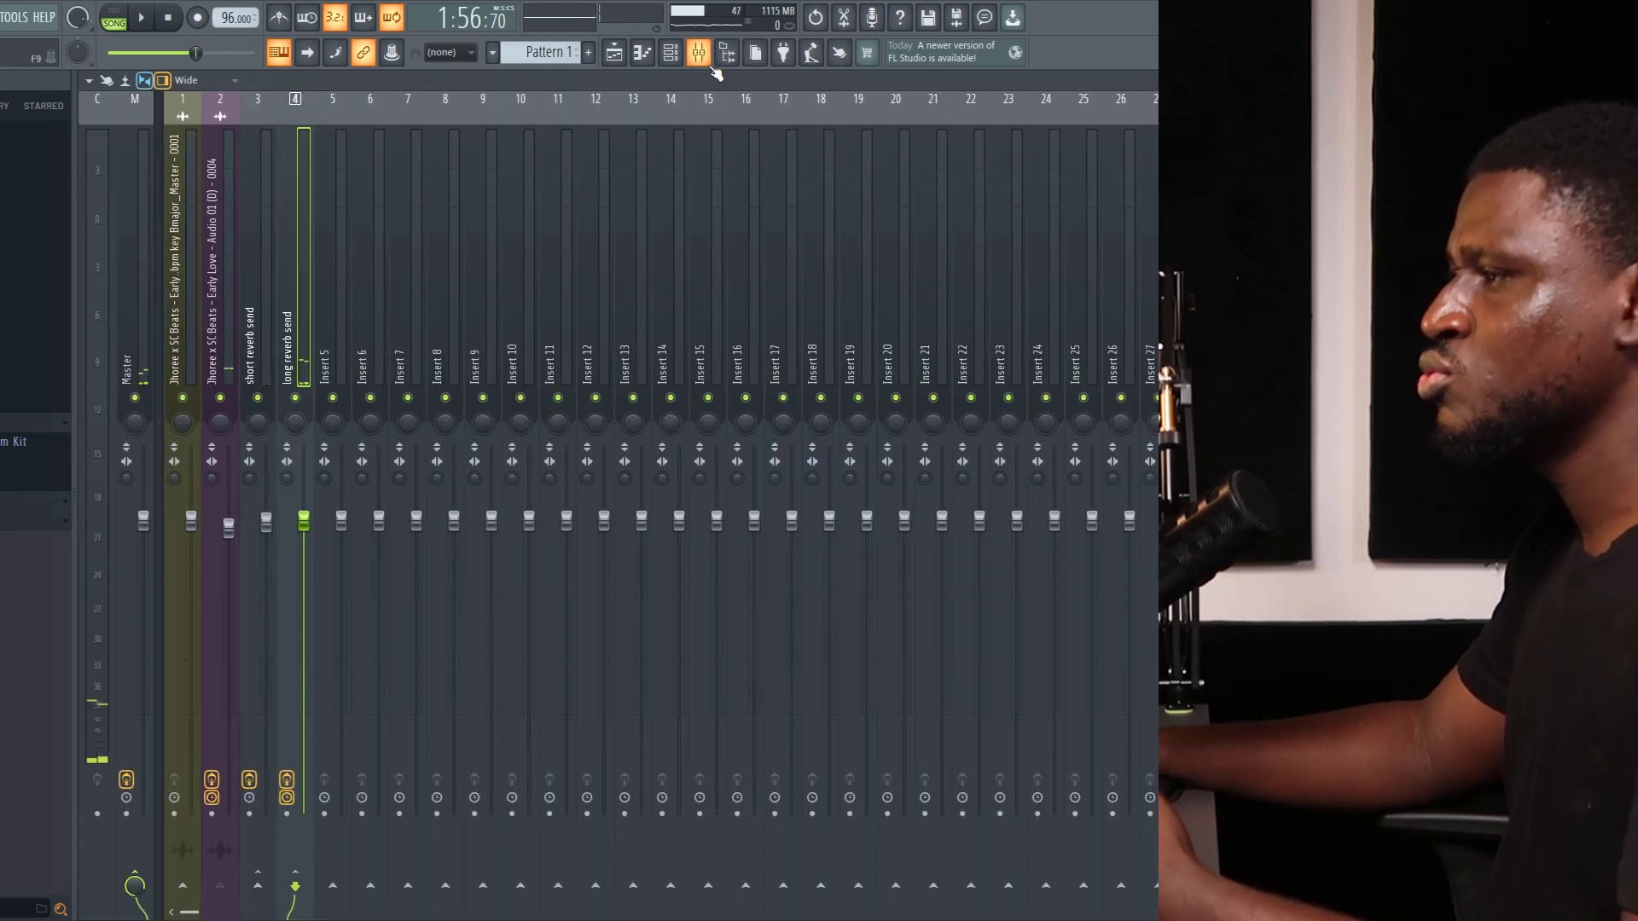
Return to the playlist and unmute Track 2 and the instrumental on Track 1.
{"action": "left_click", "coordinate": [627, 55]}
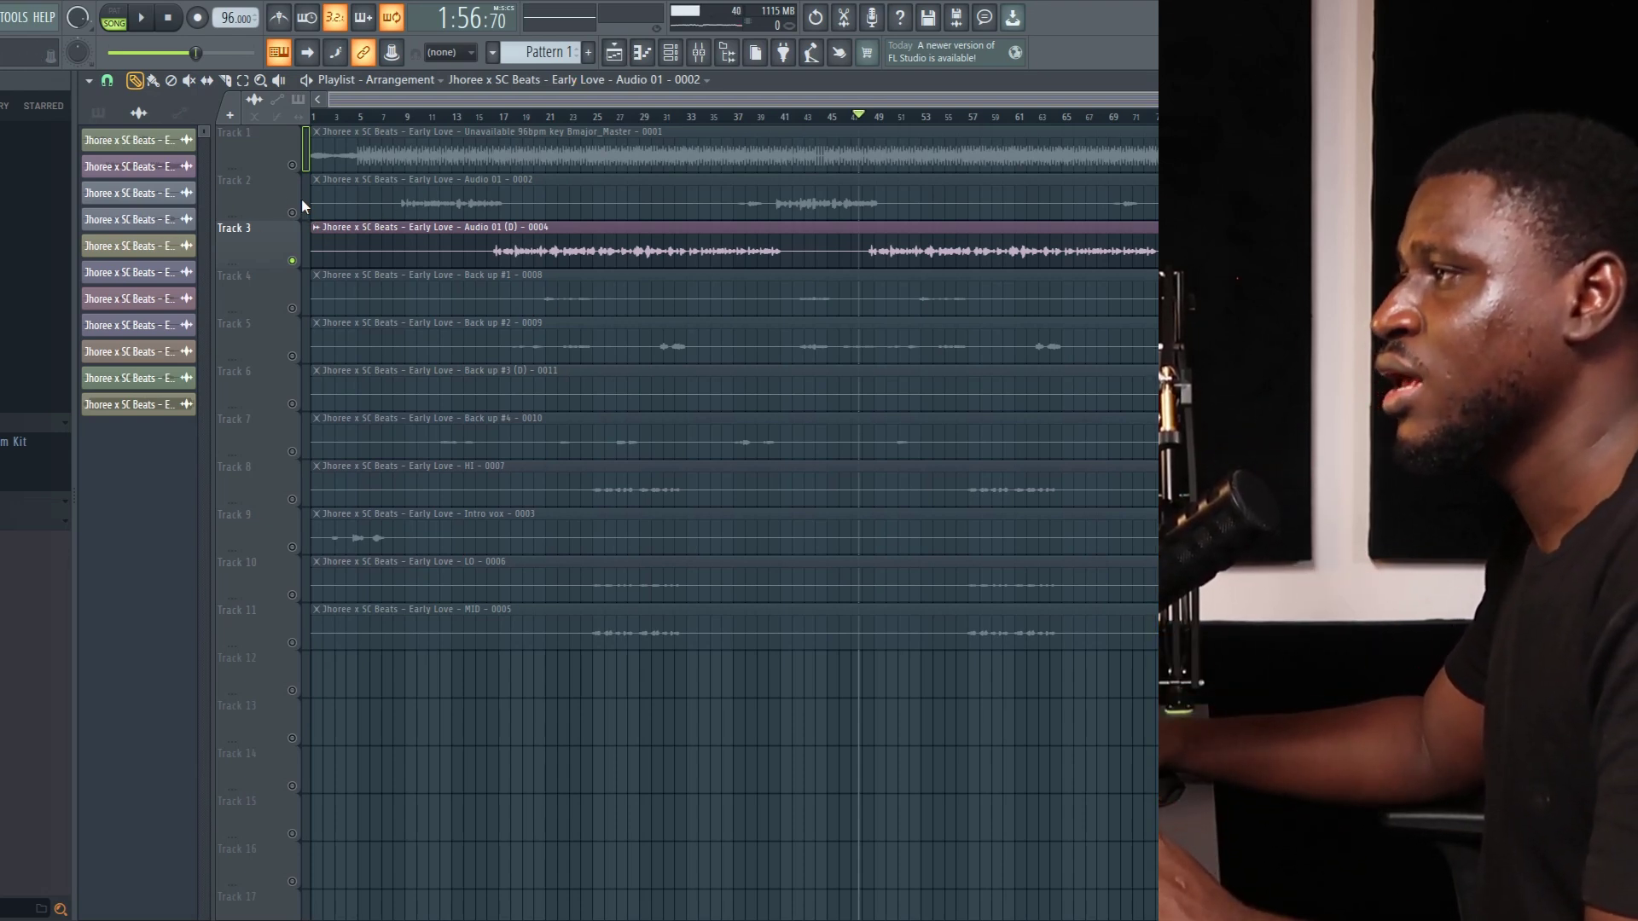
{"action": "left_click", "coordinate": [291, 212]}
{"action": "left_click", "coordinate": [292, 165]}
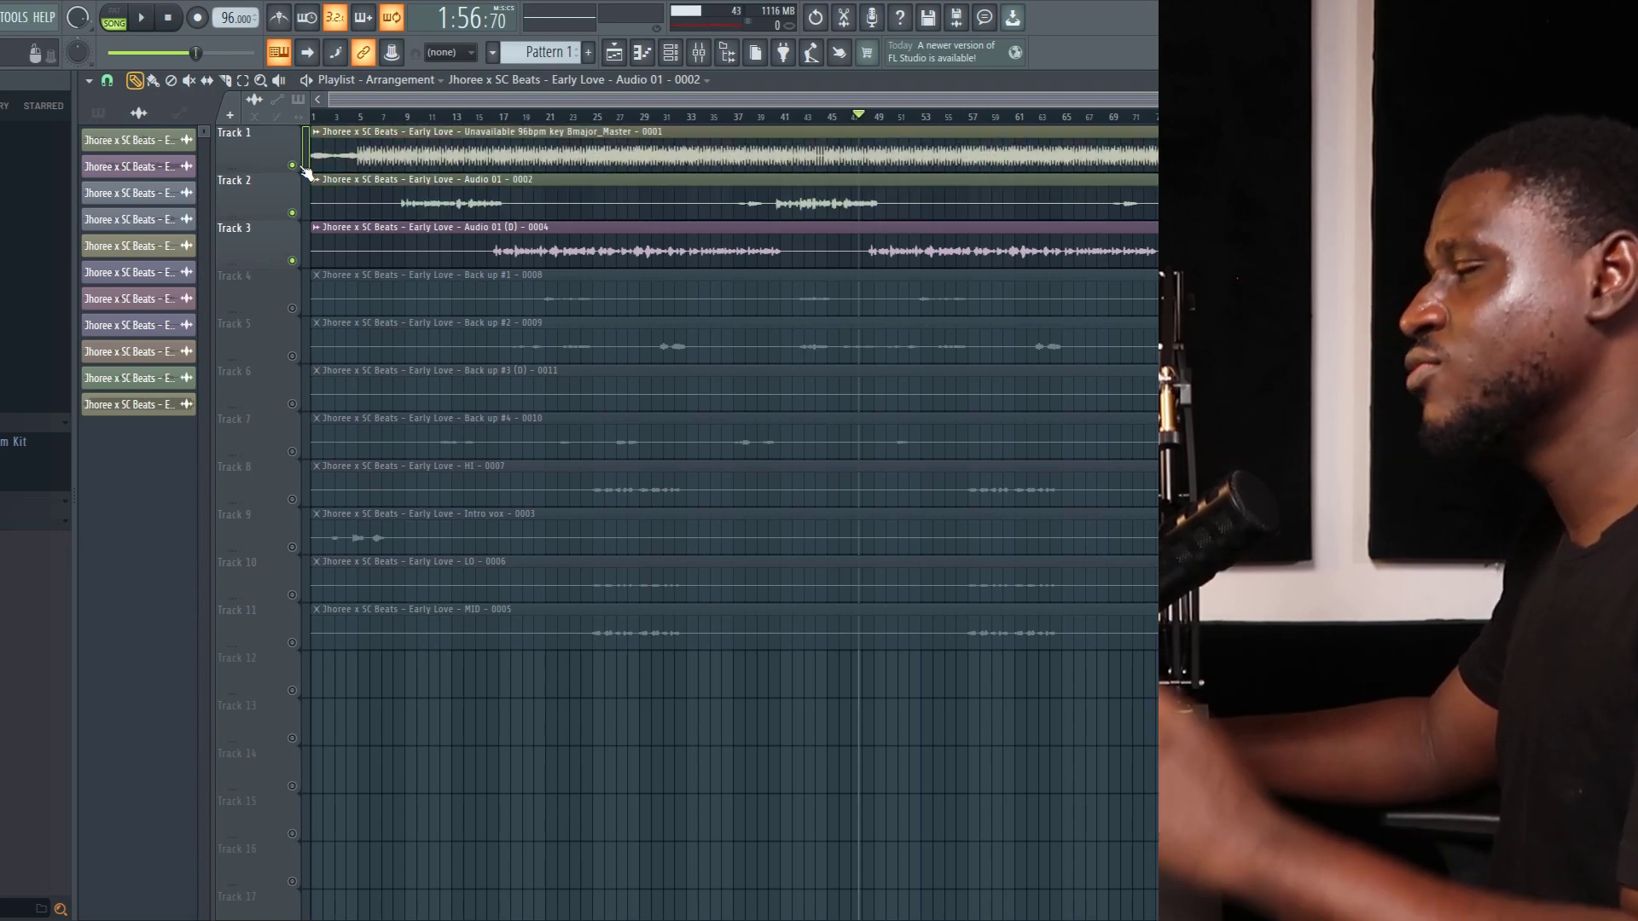